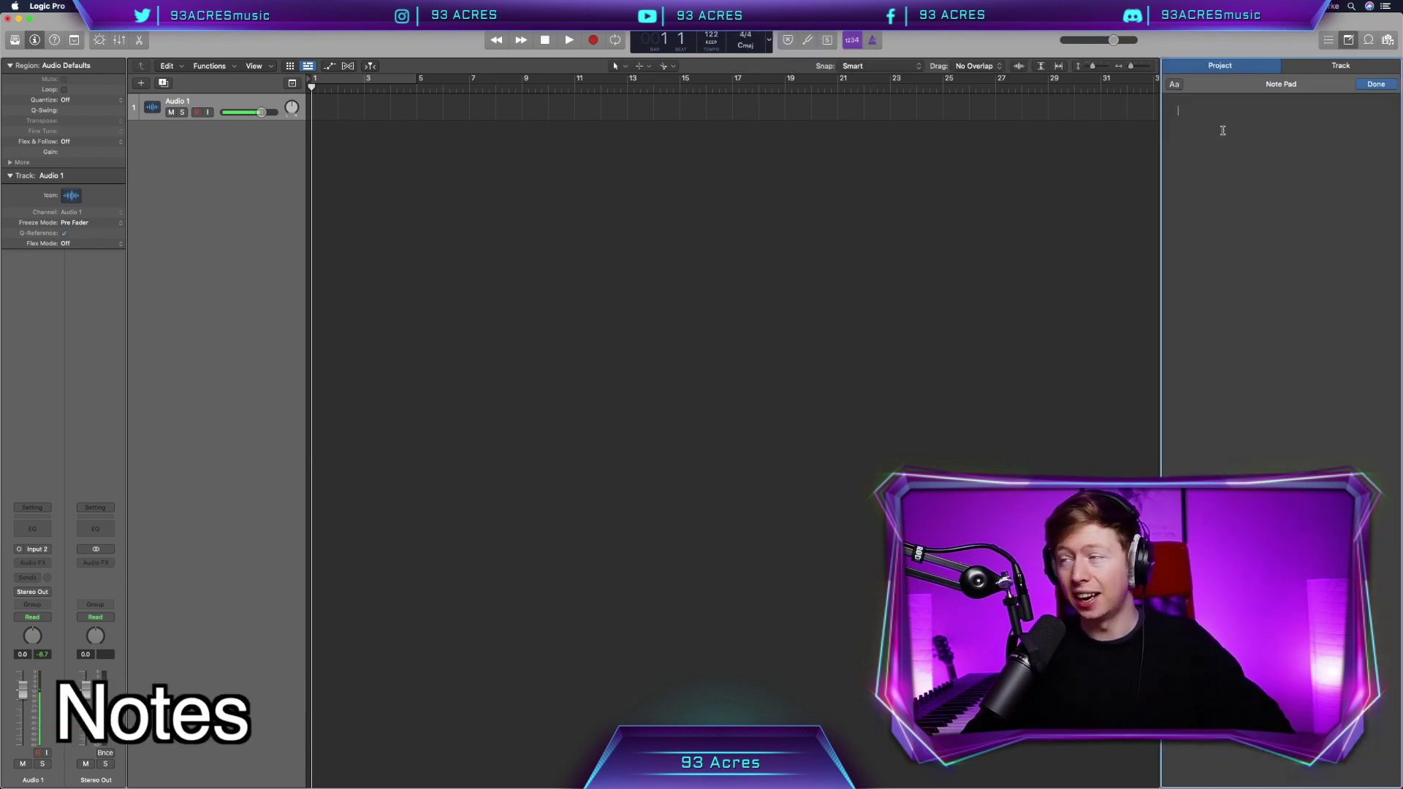
# Write the headings KEY -, CHORDS -, BPM - and INSTRUMENTS in the project notes, leaving a blank line before INSTRUMENTS
pyautogui.write('KEY -')
pyautogui.press('Return')
pyautogui.write('CHORDS -')
pyautogui.press('Return')
pyautogui.write('BPM -')
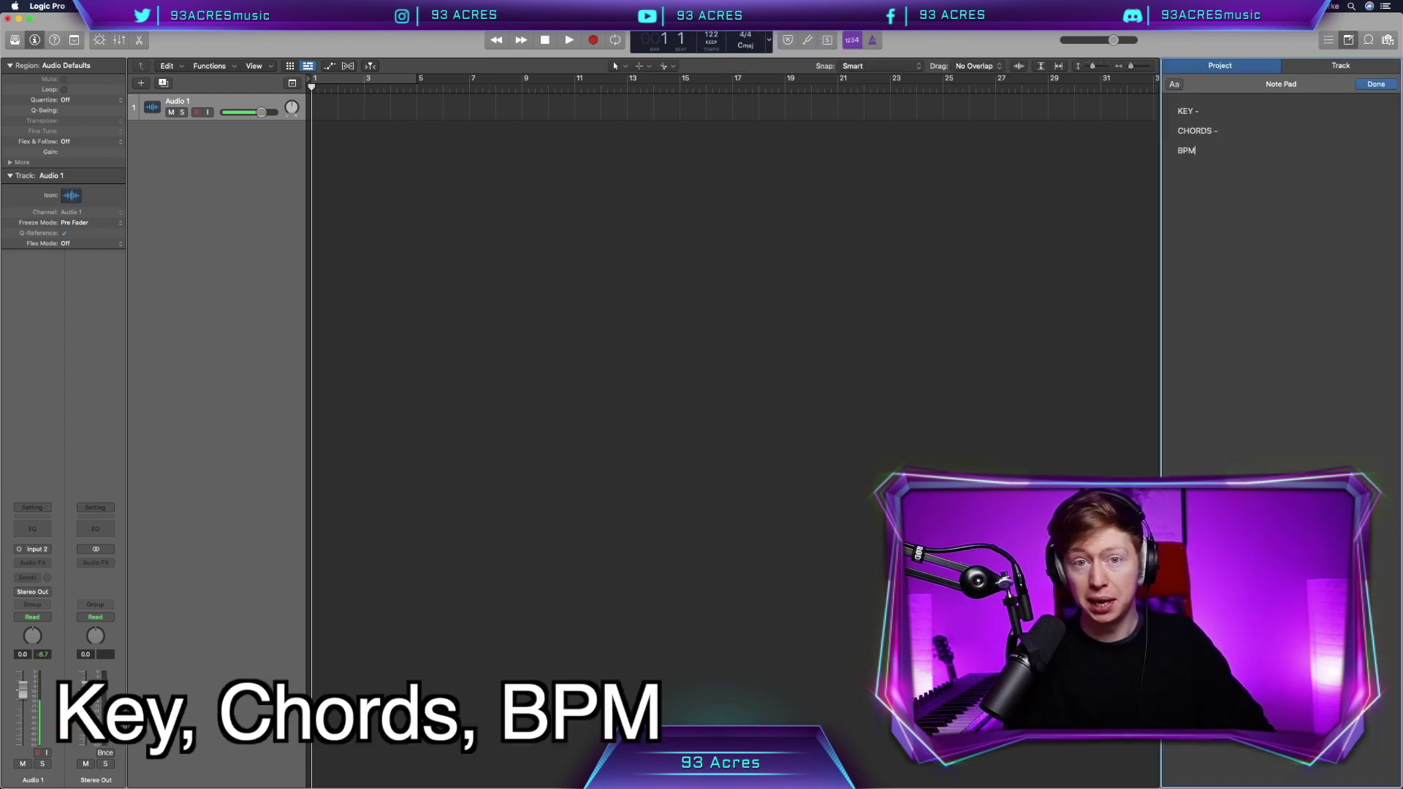
pyautogui.press('Return')
pyautogui.press('Return')
pyautogui.write('INSTRU')
pyautogui.write('MENTS')
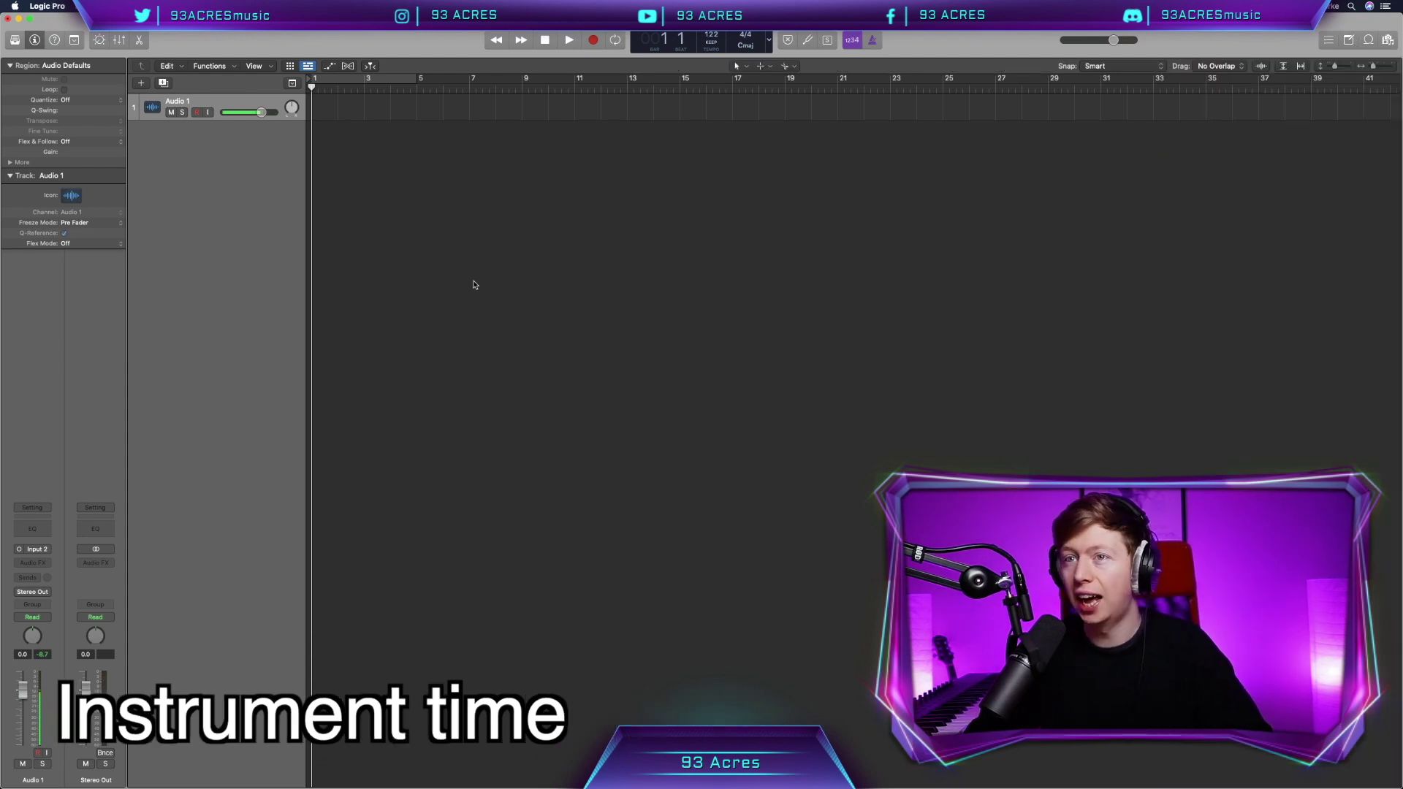
# Add a software instrument track and load the Spitfire Audio LABS instrument in stereo on it
pyautogui.press('alt+super+n')
pyautogui.click(869, 180)
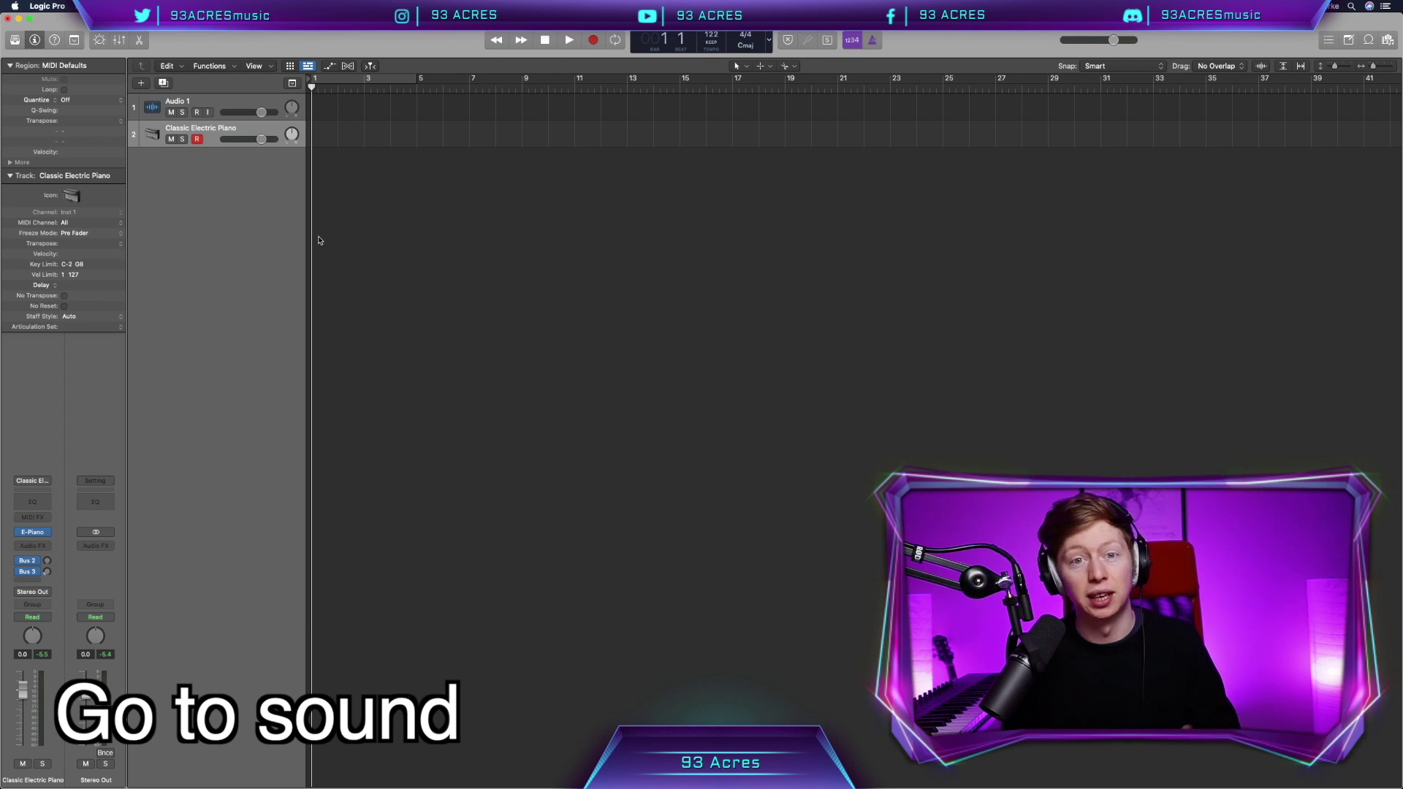
pyautogui.click(48, 531)
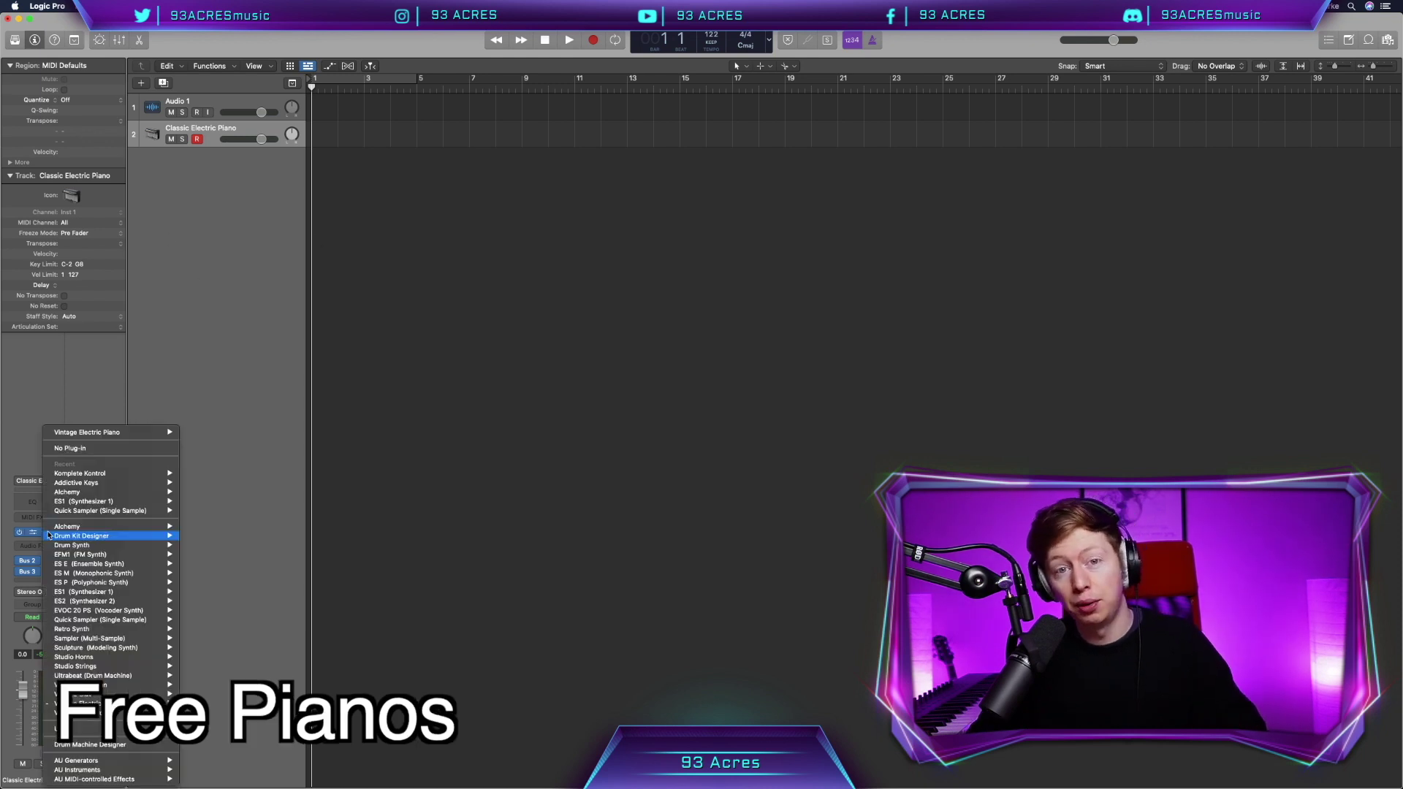
pyautogui.moveTo(318, 754)
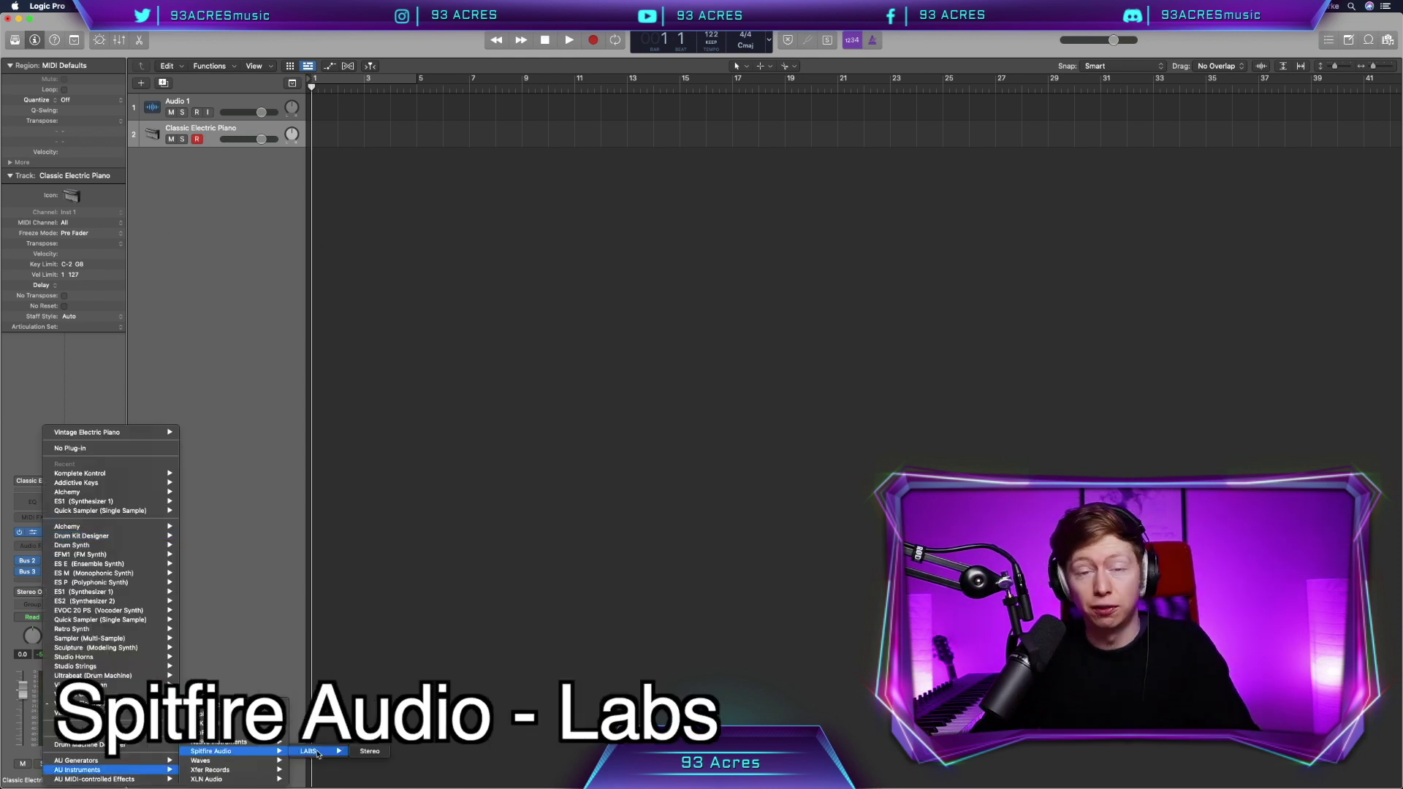
pyautogui.click(368, 752)
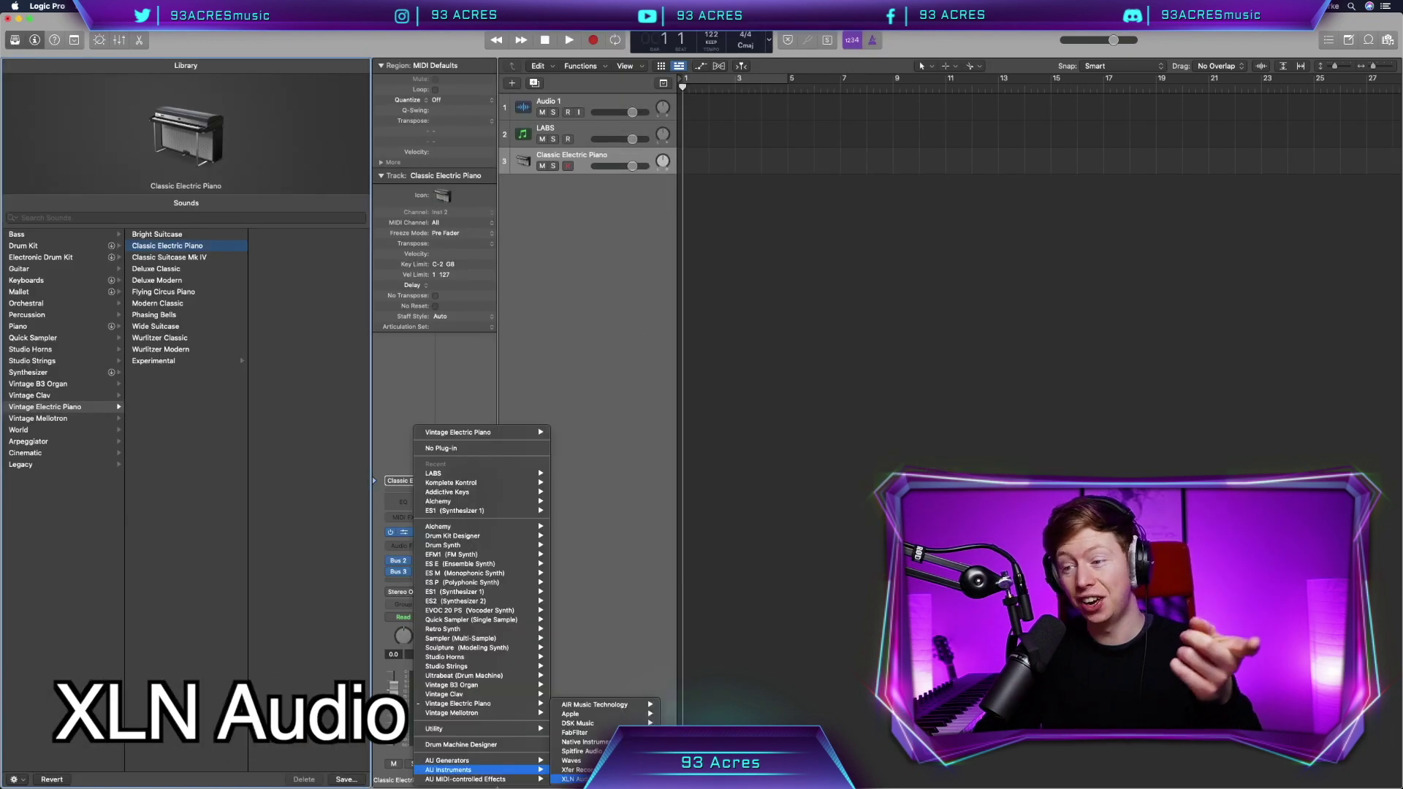
# Load XLN Audio's Addictive Keys on the new instrument track and hide the sound library
pyautogui.click(756, 779)
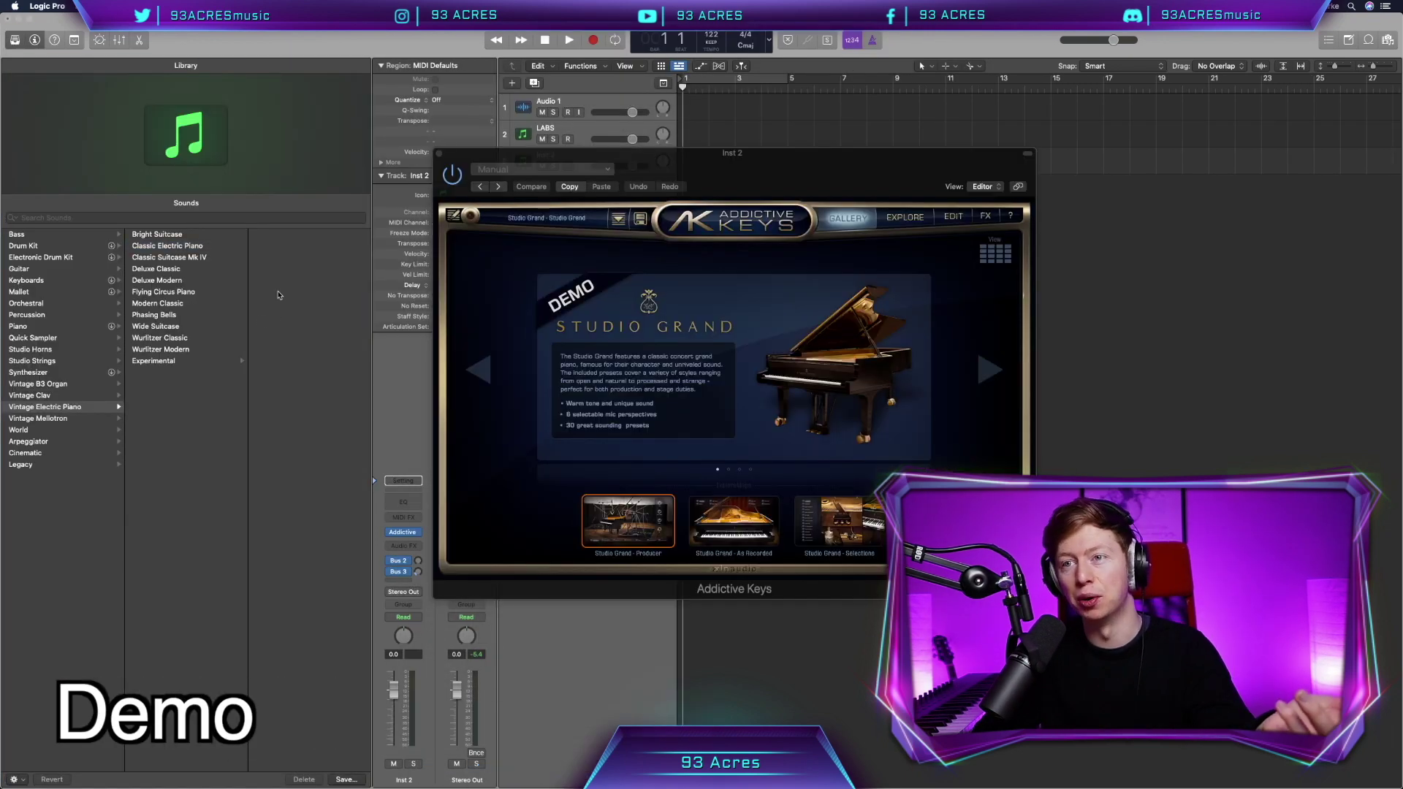
pyautogui.press('y')
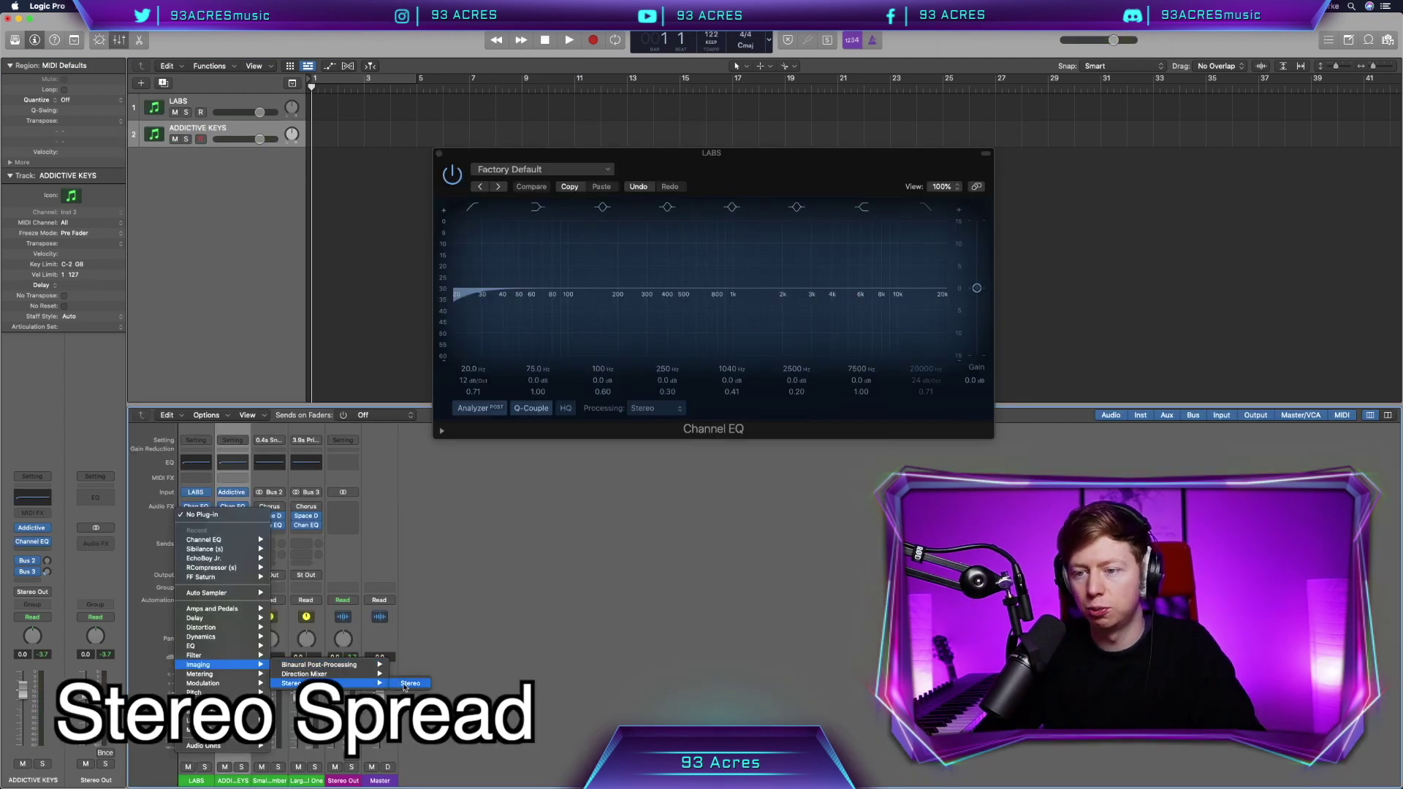
# Insert a stereo Stereo Spread effect on the LABS channel and close its plug-in window
pyautogui.click(405, 684)
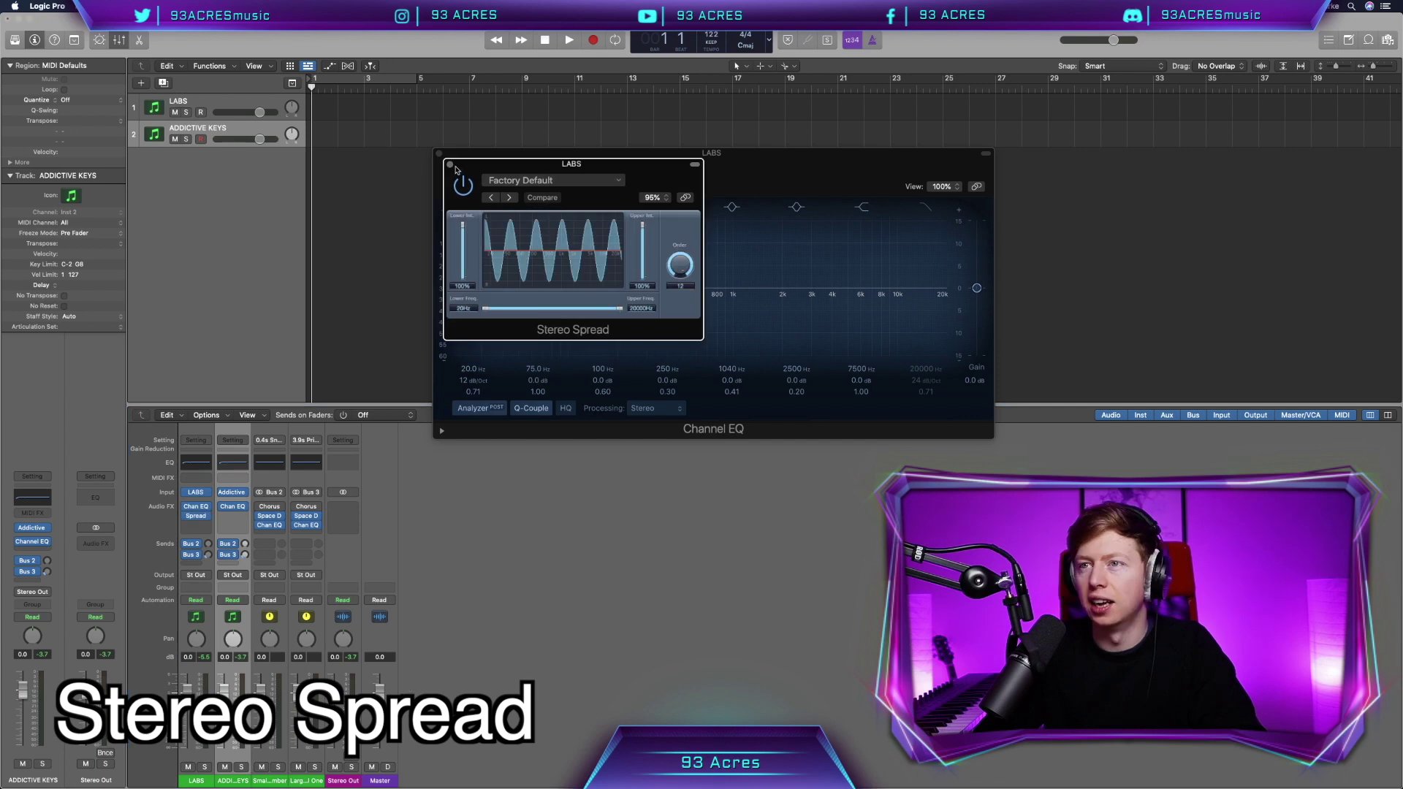
pyautogui.click(450, 166)
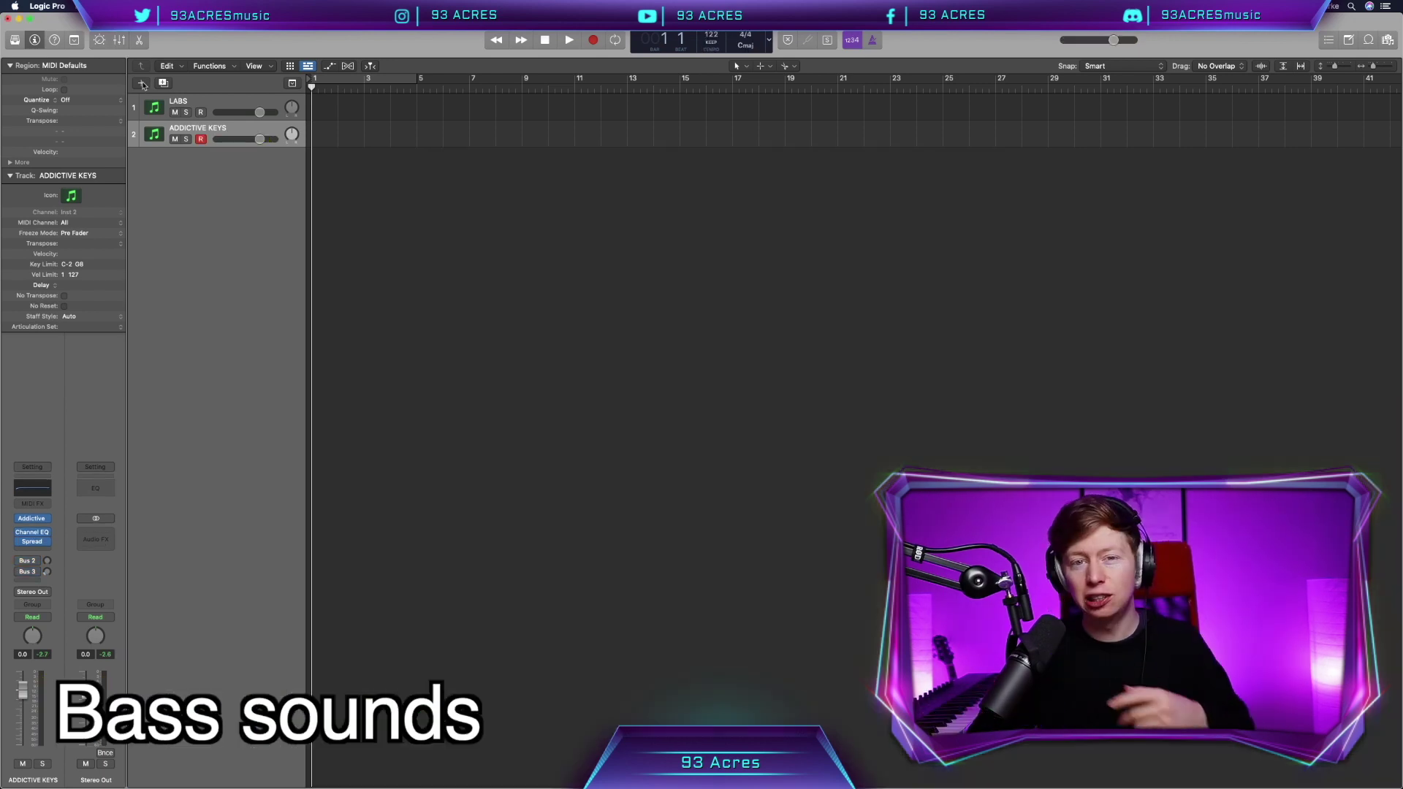
# Add a software instrument track using the Liverpool Bass patch
pyautogui.click(141, 83)
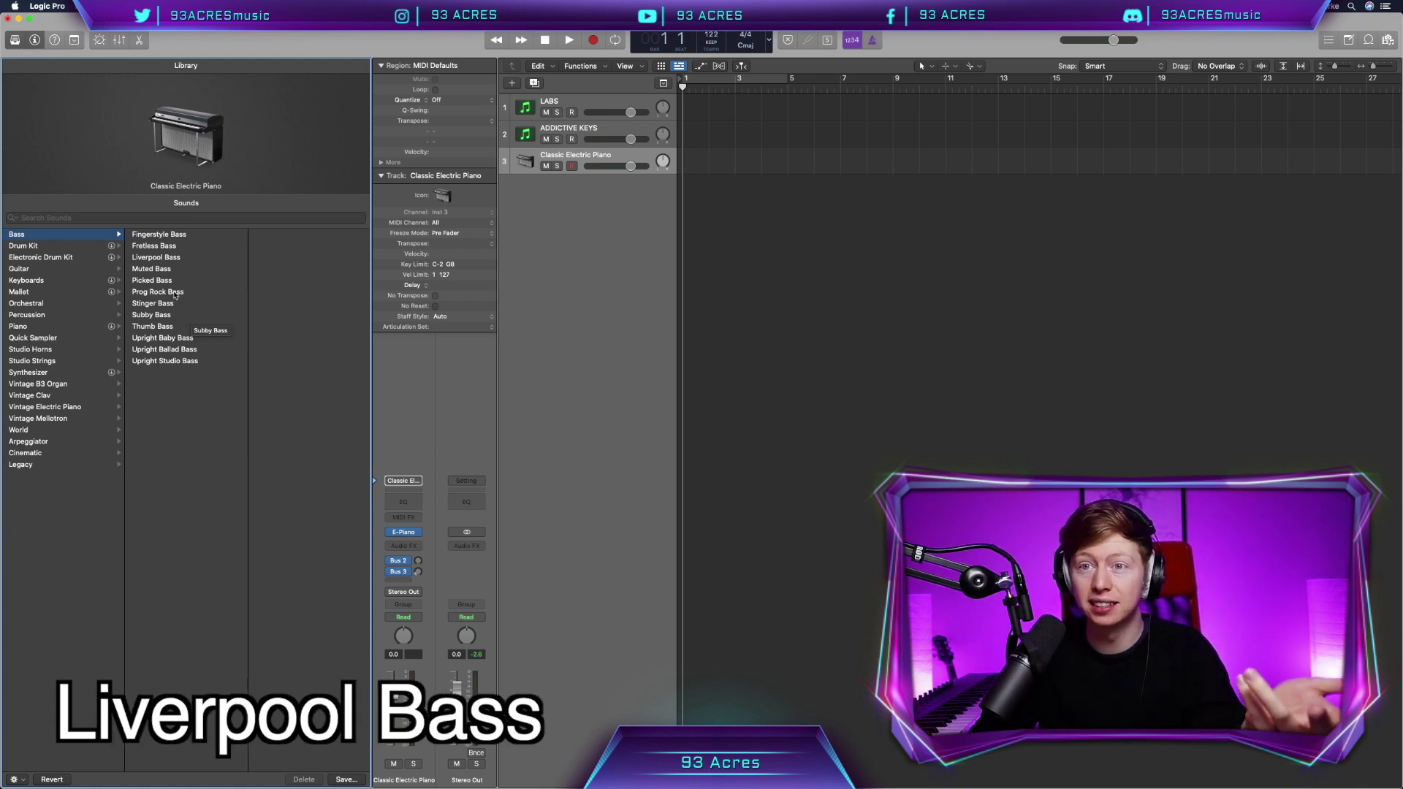
pyautogui.click(155, 257)
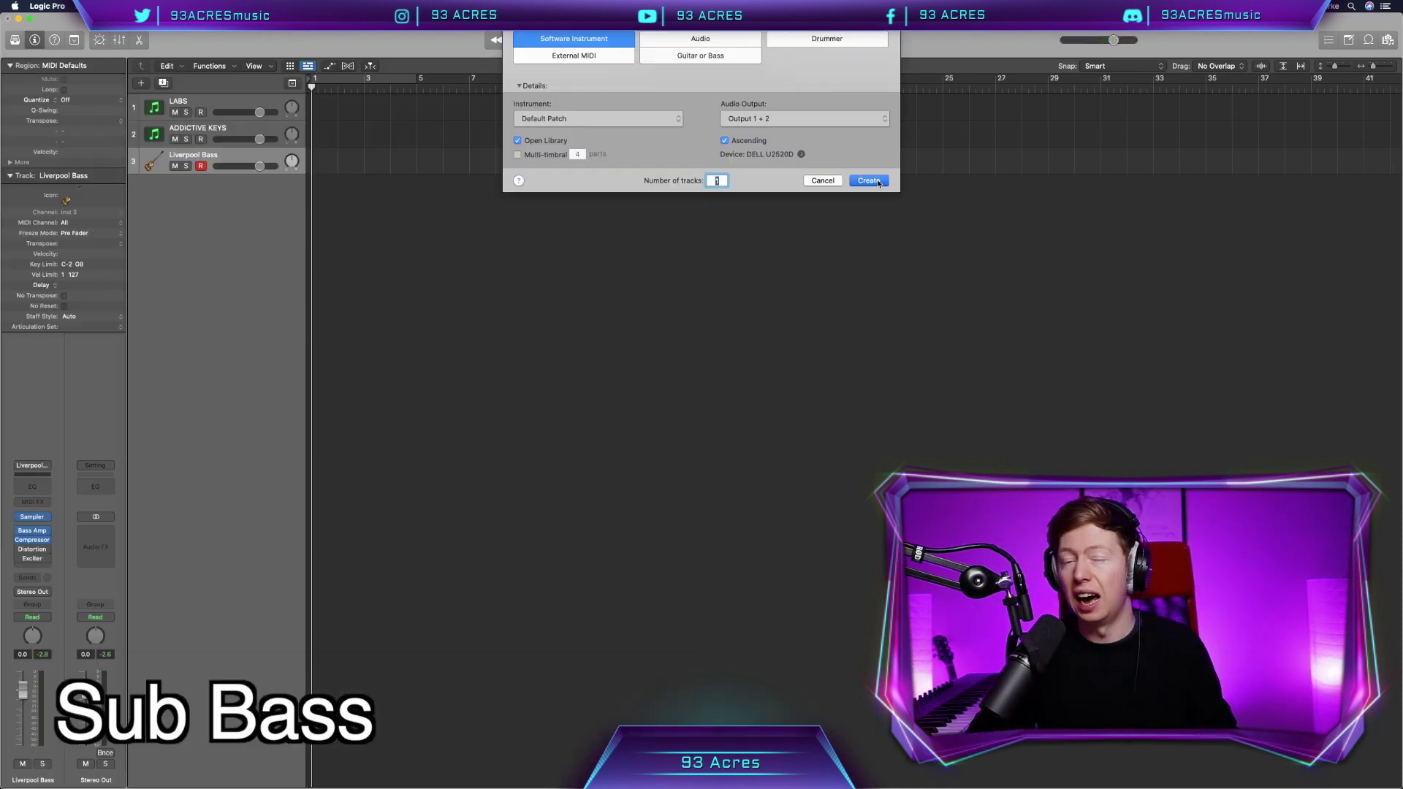
# Add another software instrument track for the sub bass with the ES1 synthesizer in mono and a factory preset
pyautogui.press('Return')
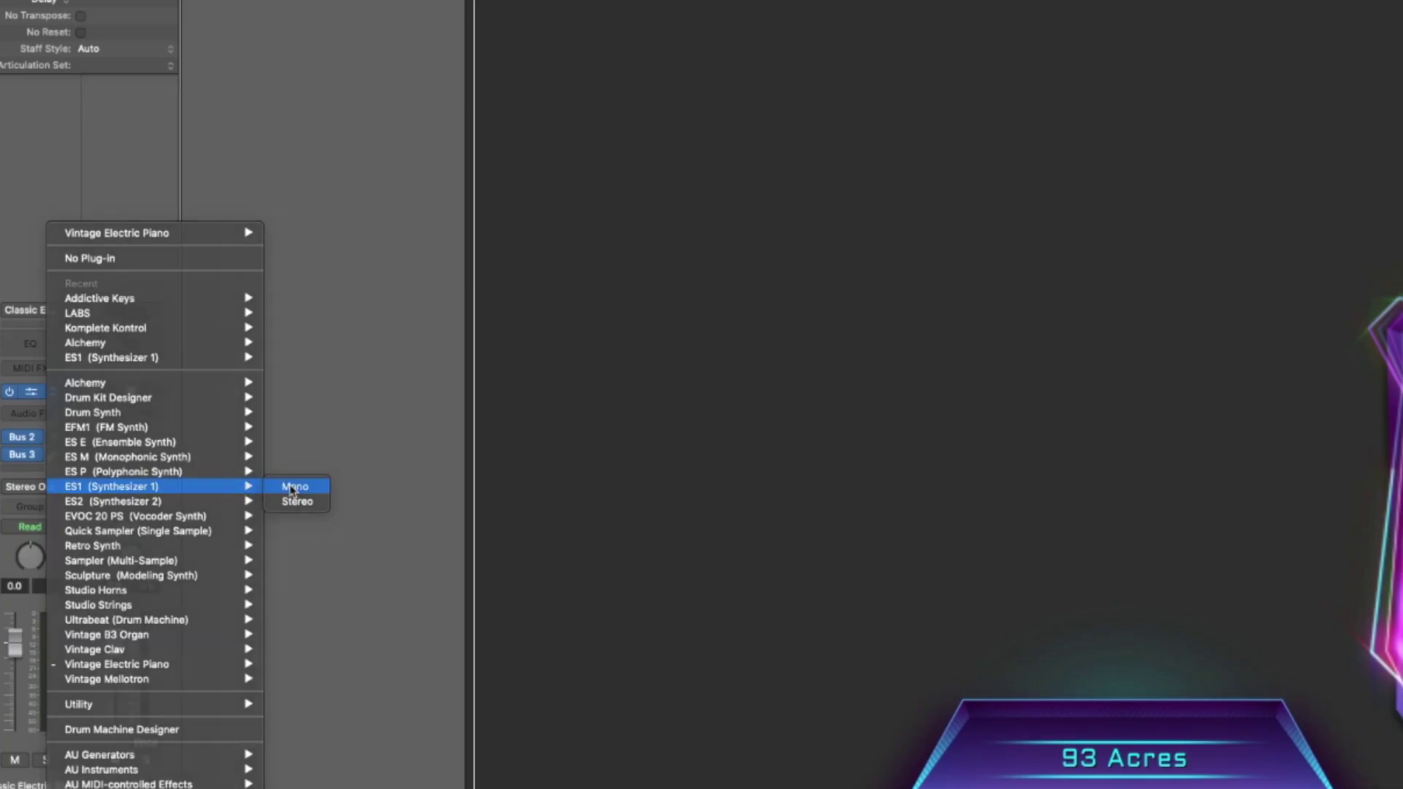
pyautogui.click(195, 590)
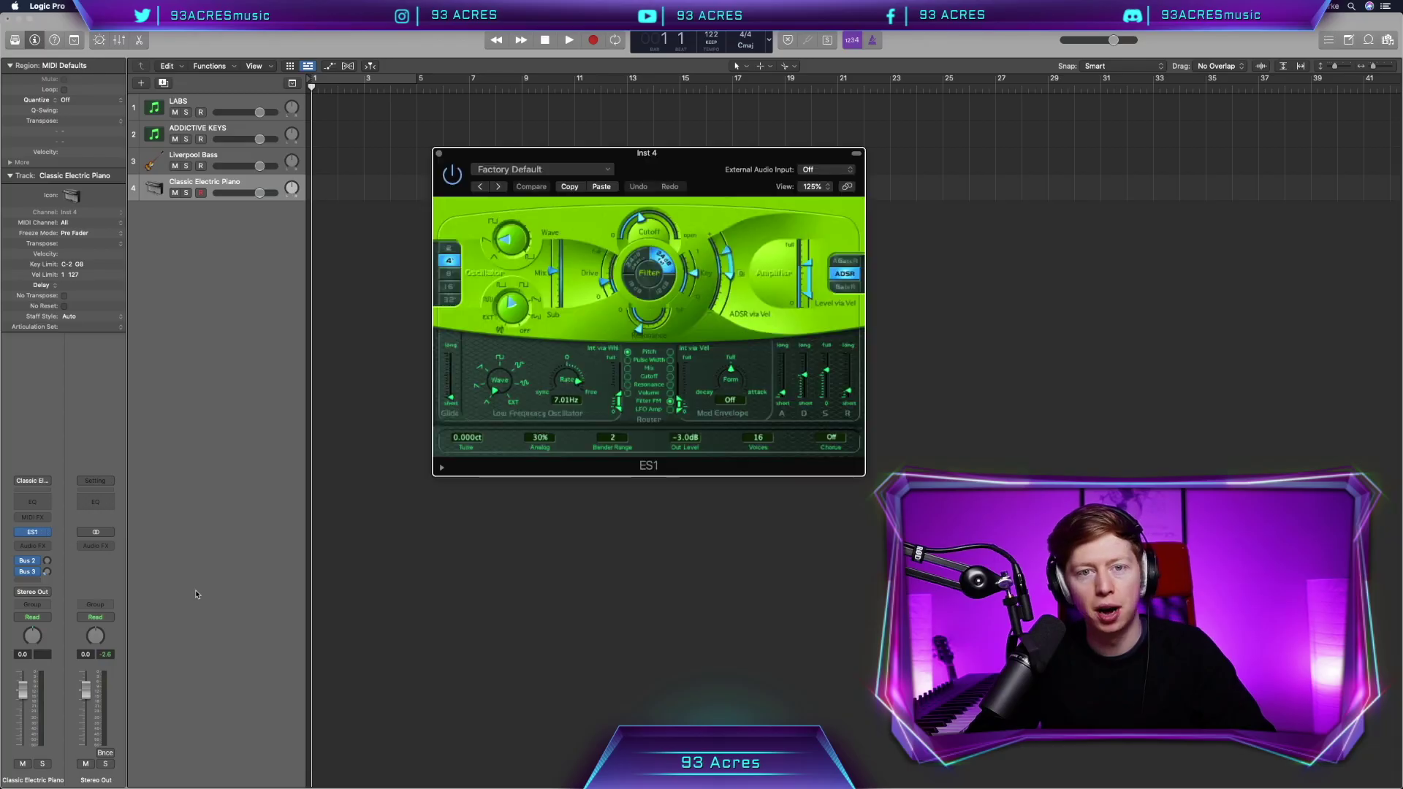
pyautogui.click(545, 169)
pyautogui.moveTo(670, 376)
pyautogui.click(717, 459)
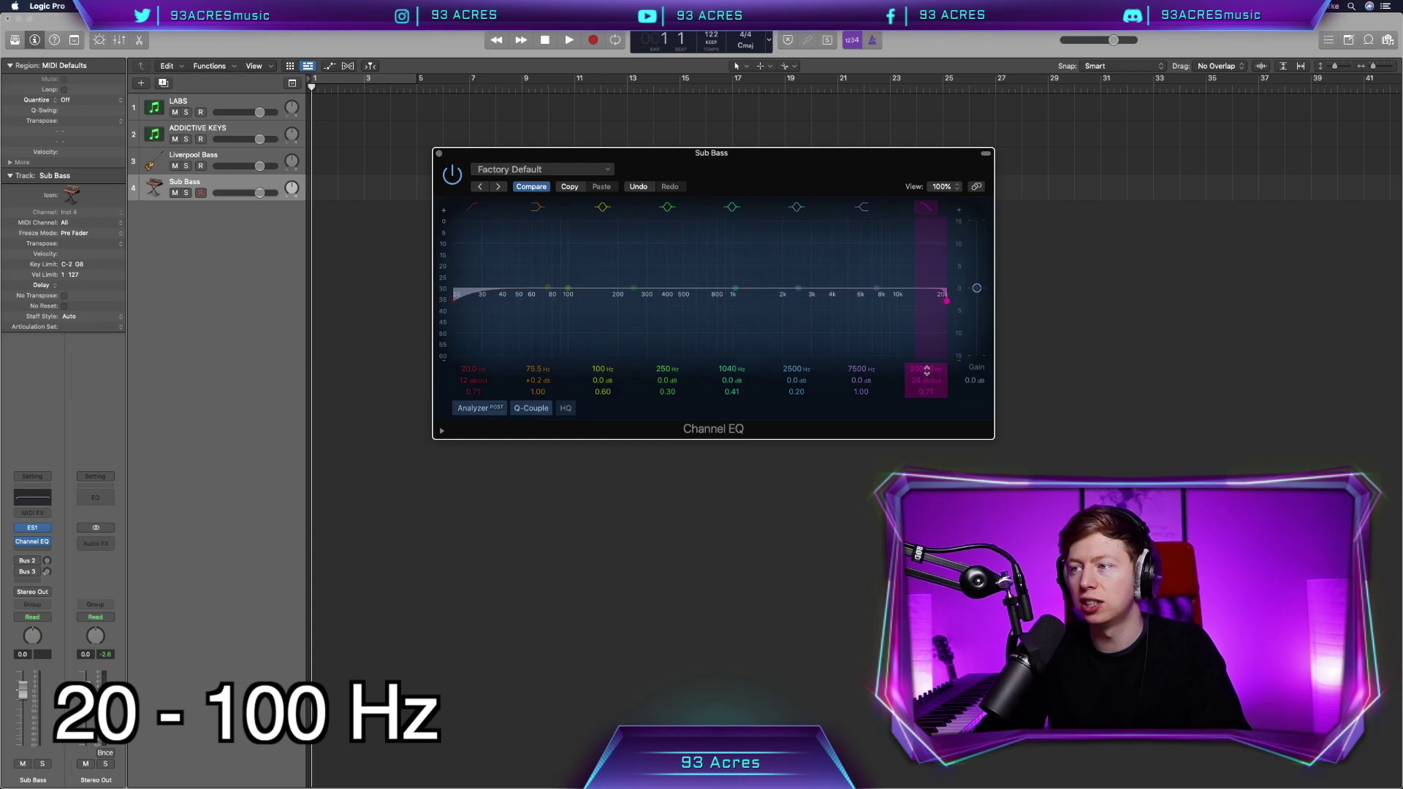
# Lower the high-cut filter in the Sub Bass track's Channel EQ to about 100 Hz and close the EQ
pyautogui.moveTo(925, 289); pyautogui.dragTo(567, 300)
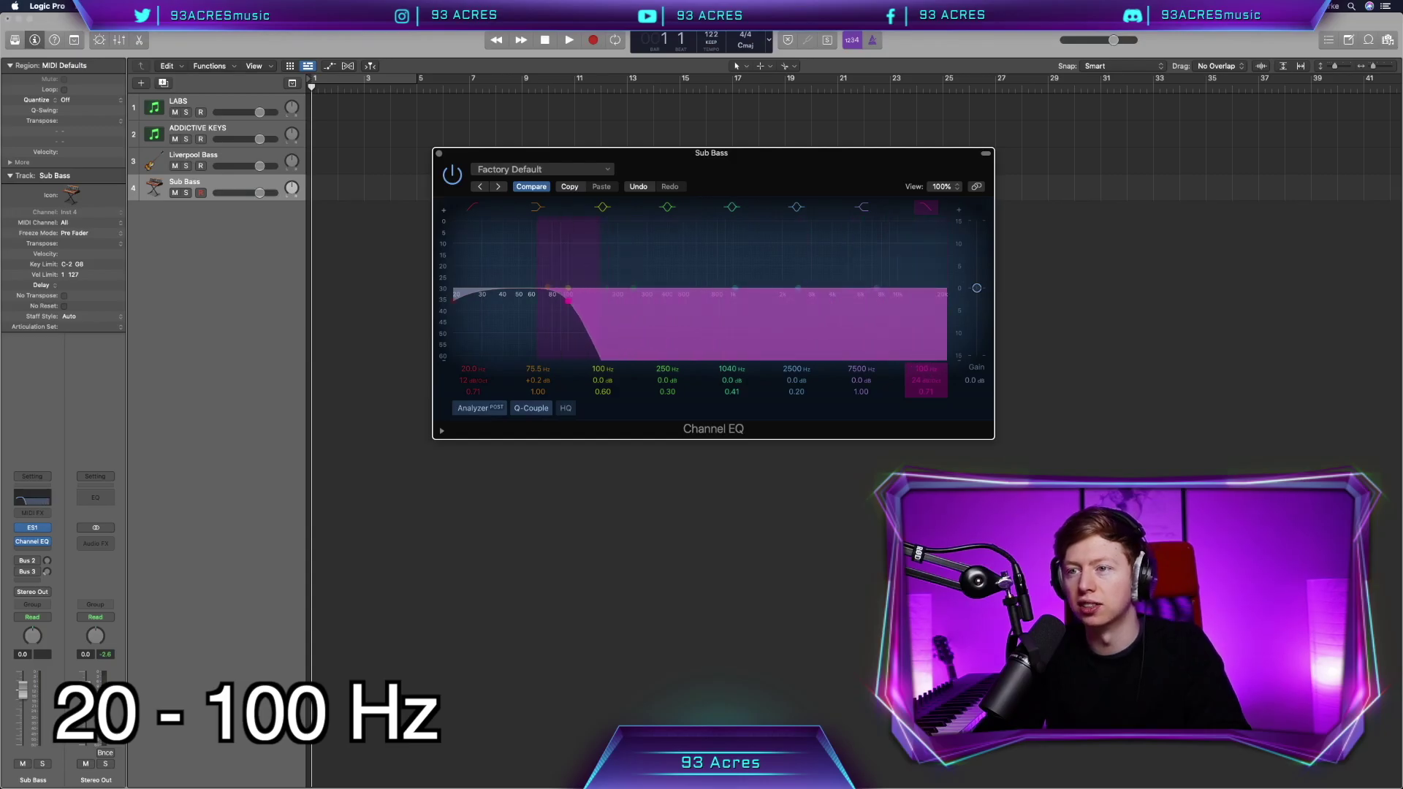
pyautogui.click(438, 153)
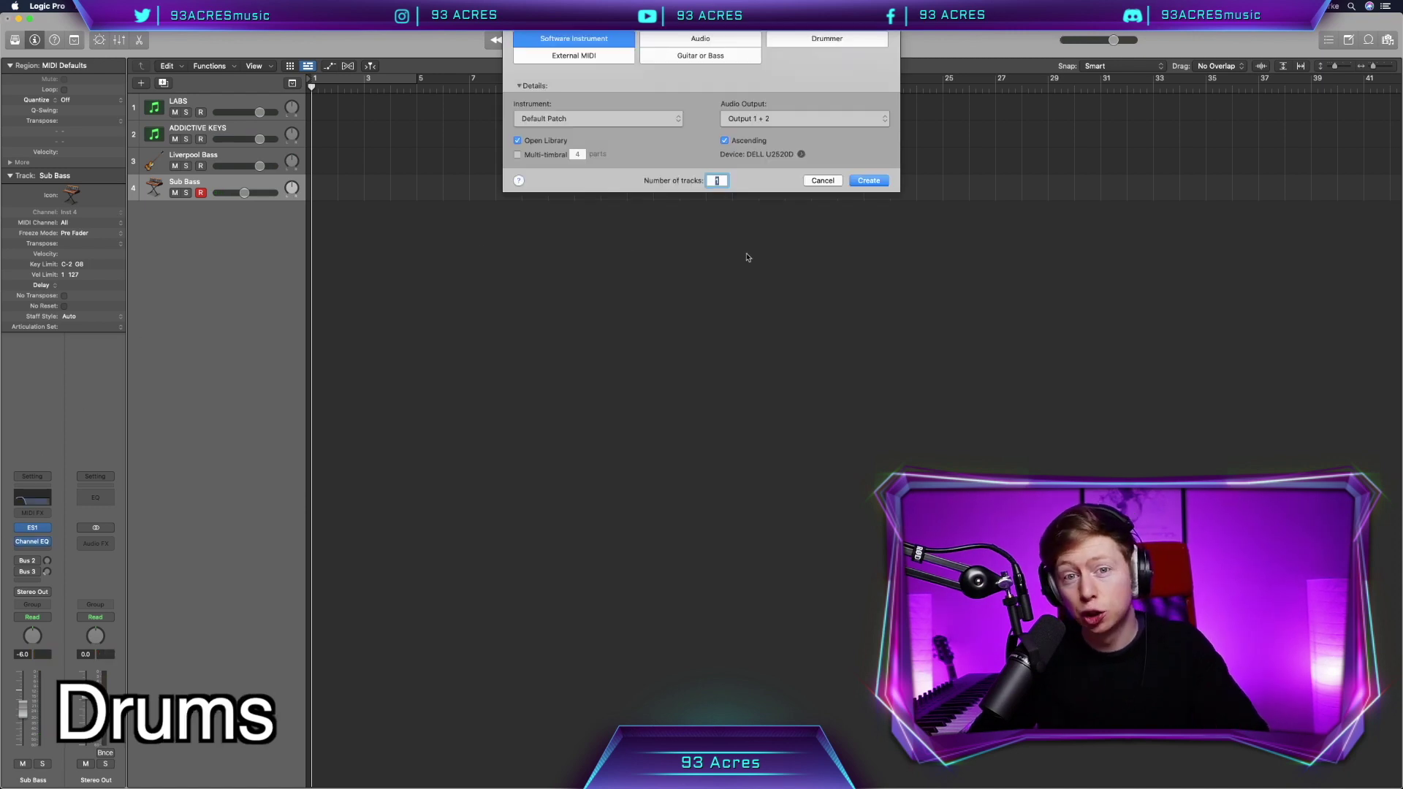
# Create an audio track and duplicate it six times to make seven drum tracks
pyautogui.click(692, 44)
pyautogui.click(869, 209)
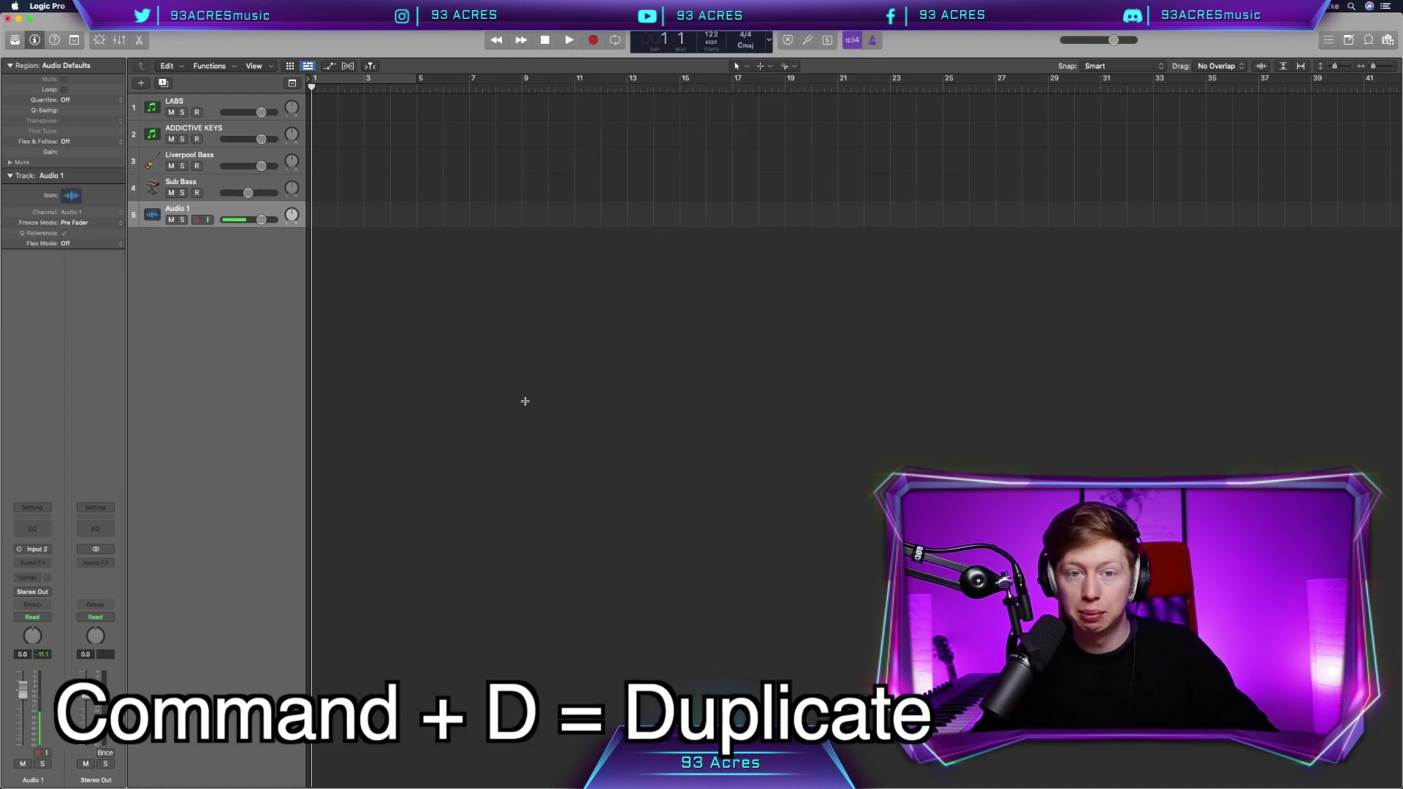
pyautogui.press('super+d')
pyautogui.press('super+d')
pyautogui.press('super+d')
pyautogui.press('super+d')
pyautogui.press('super+d')
pyautogui.press('super+d')
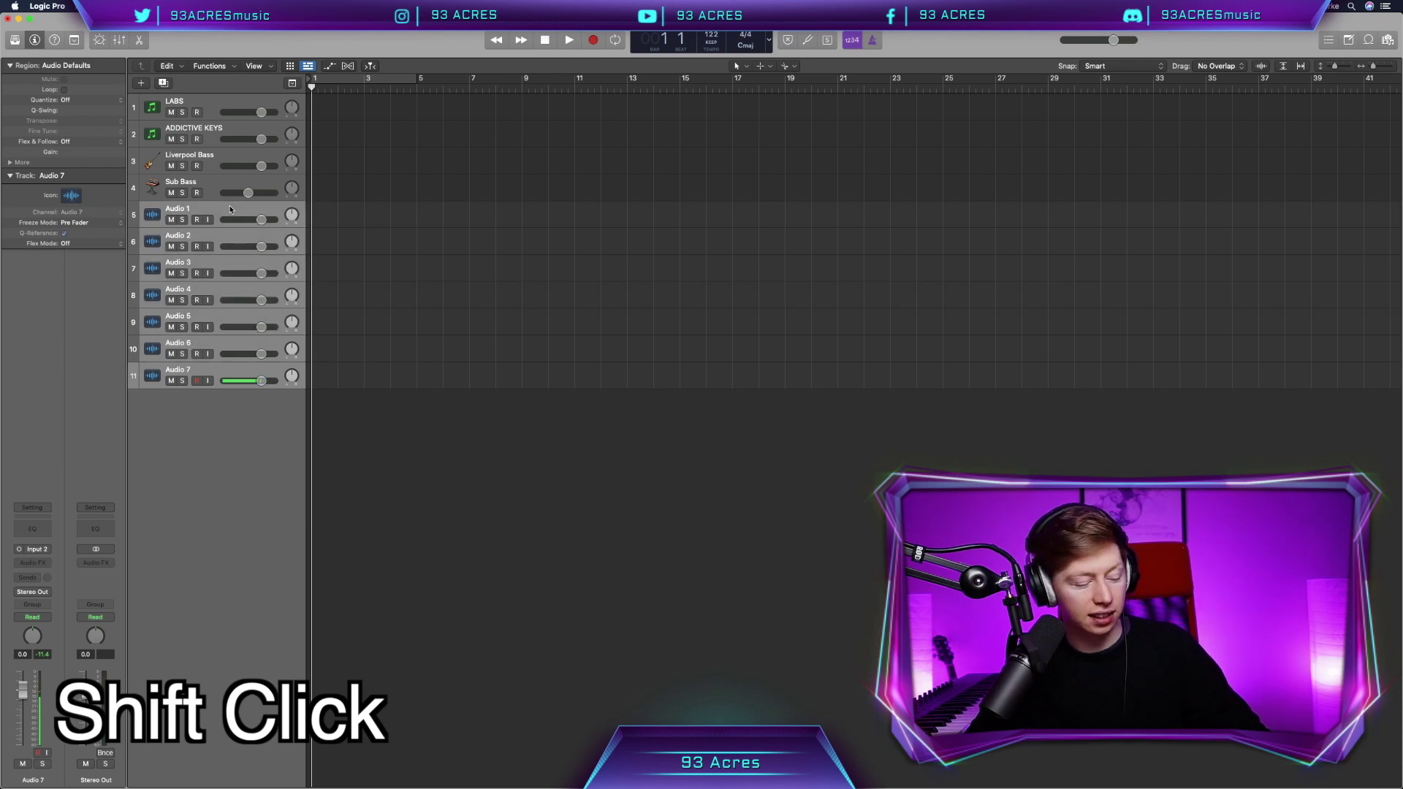
# Group the seven selected audio tracks in a summing stack and name it DRUM
pyautogui.press('super+shift+g')
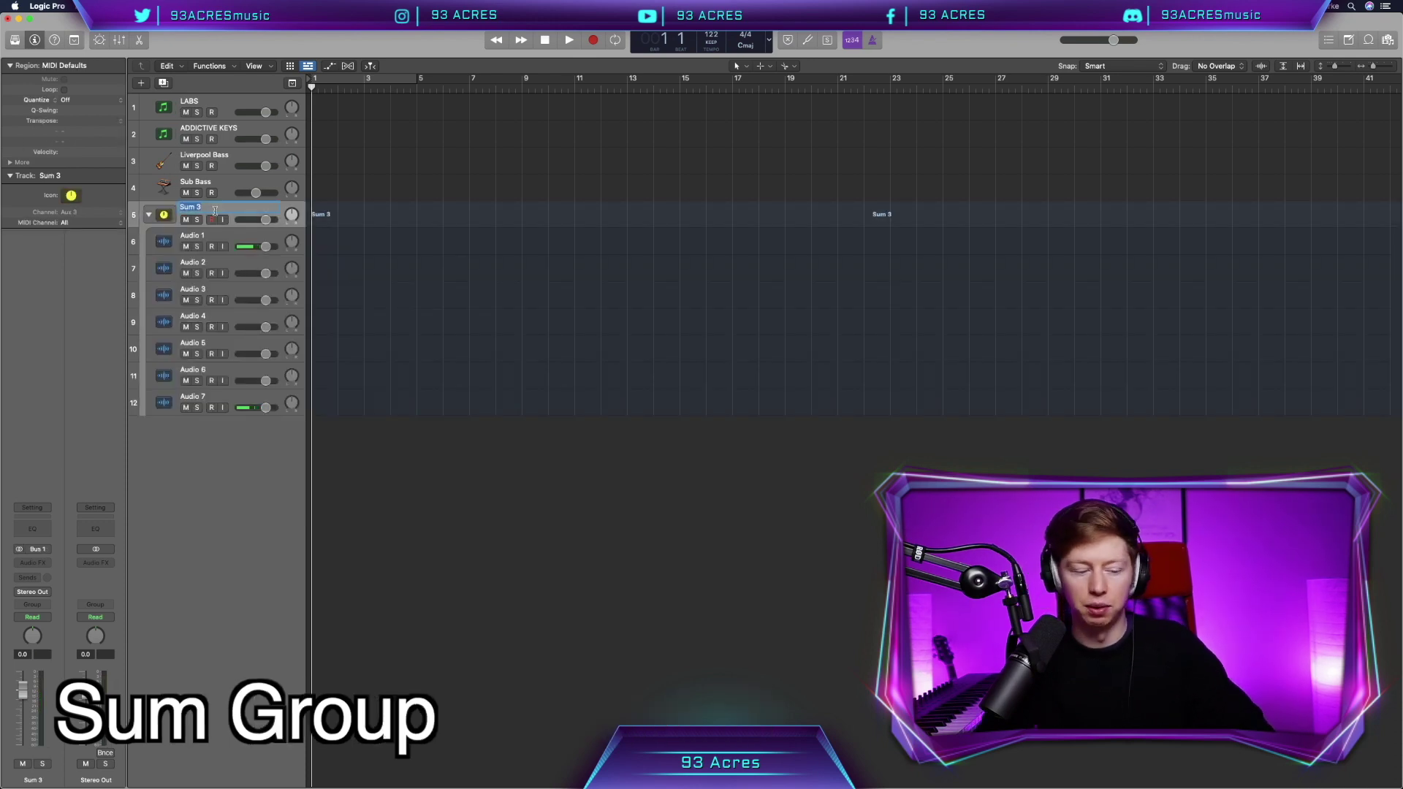
pyautogui.write('D')
pyautogui.write('RUM')
pyautogui.press('Return')
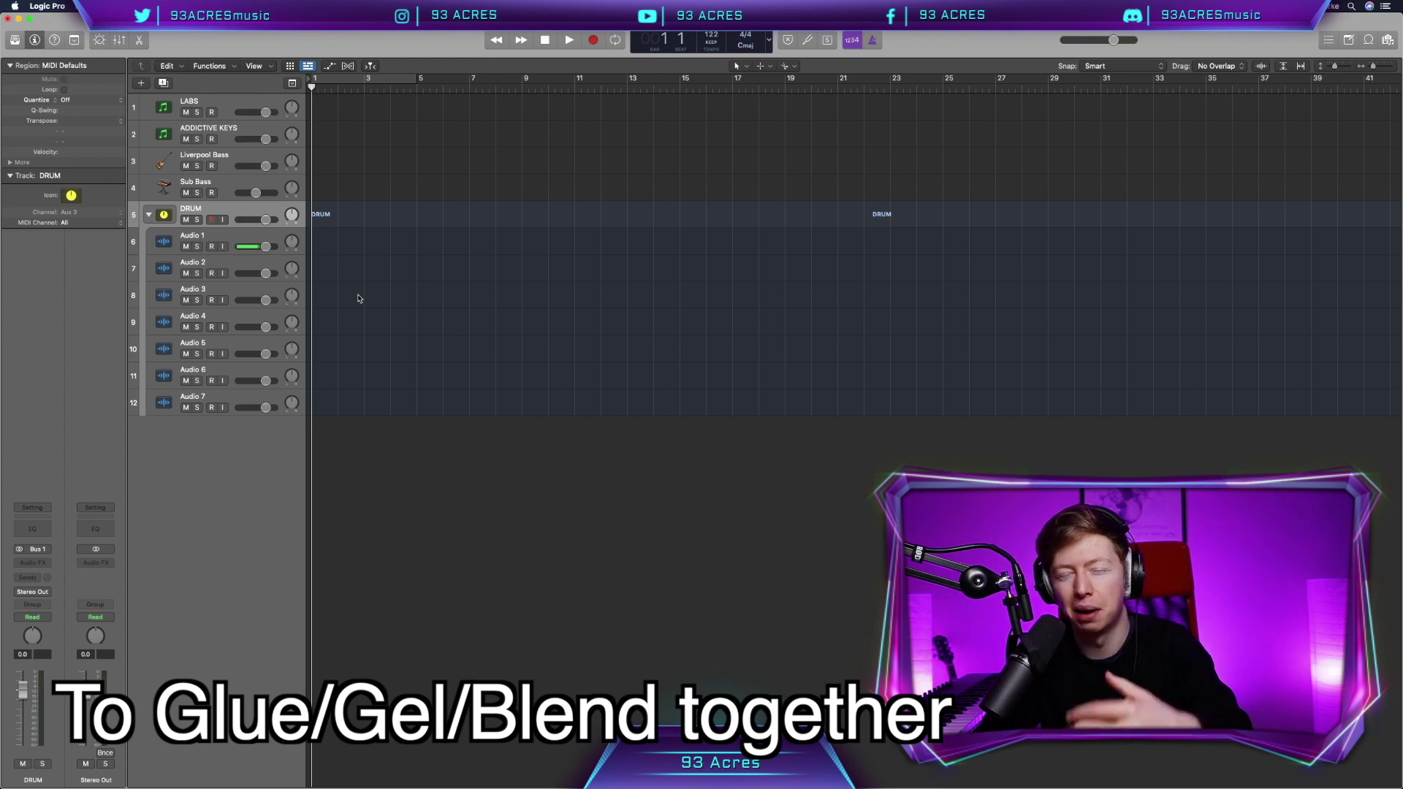
# Rename the first four audio tracks in the DRUM stack Kick A, Kick B, Snare A and Snare B
pyautogui.doubleClick(192, 235)
pyautogui.write('Kick A')
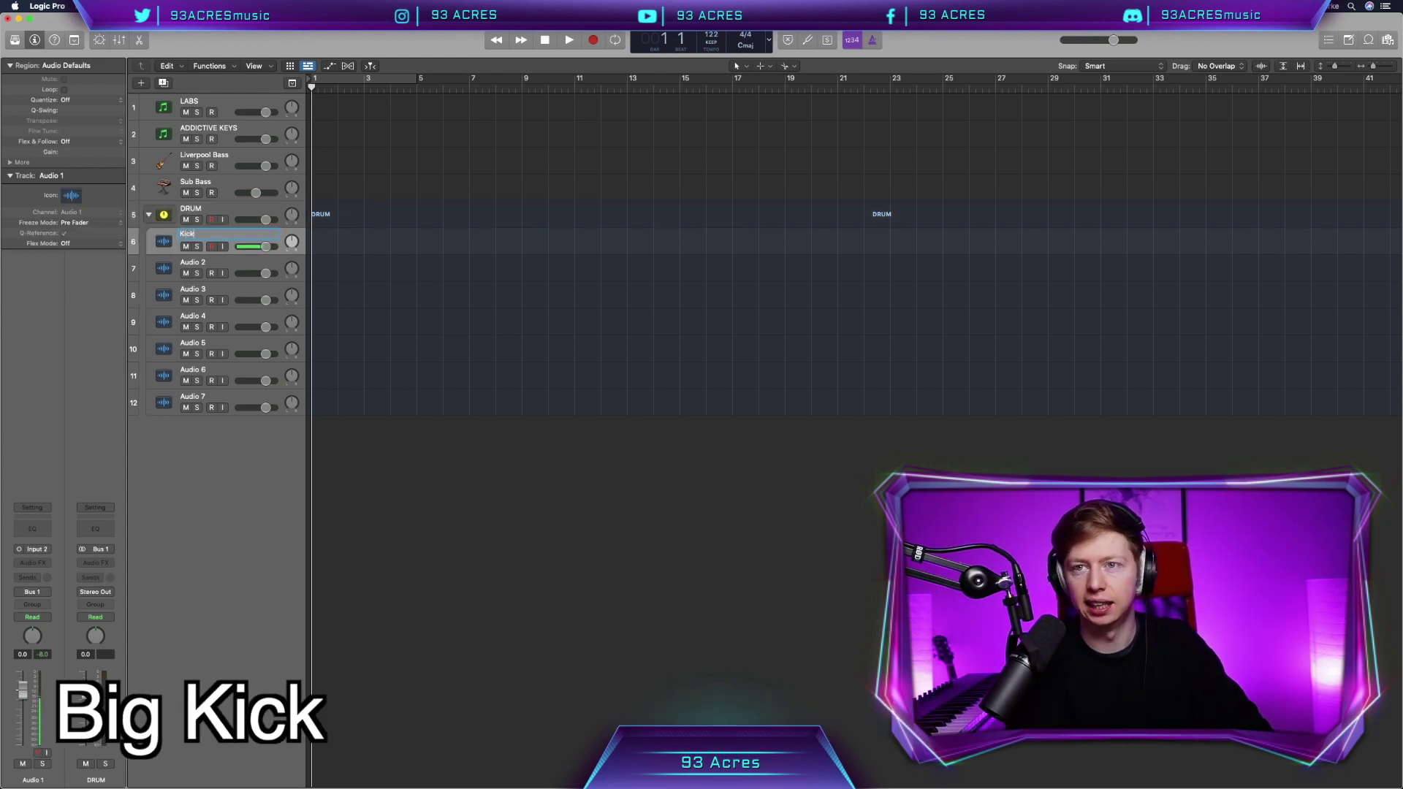
pyautogui.press('Tab')
pyautogui.write('Kick B')
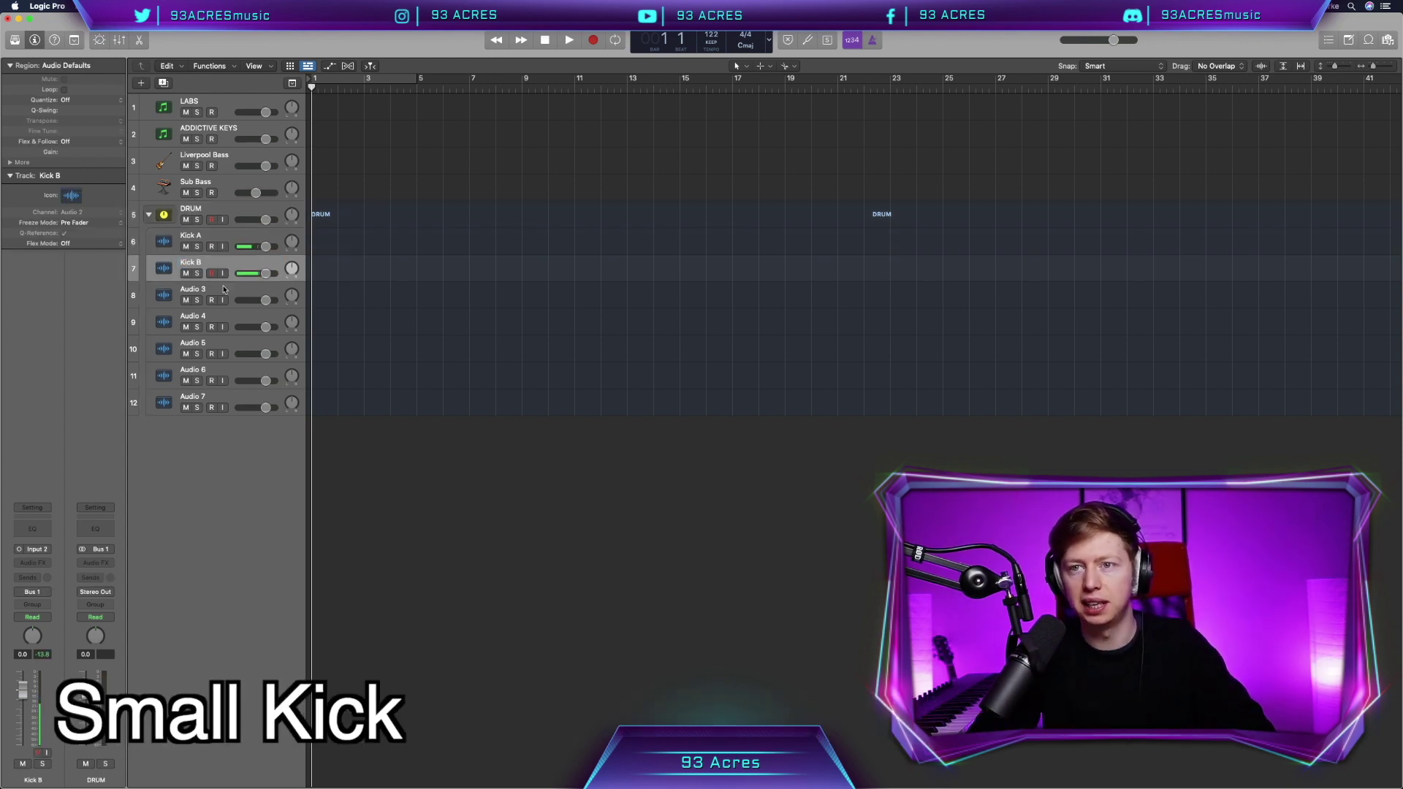
pyautogui.press('Tab')
pyautogui.write('Snare A')
pyautogui.press('Tab')
pyautogui.write('Snare')
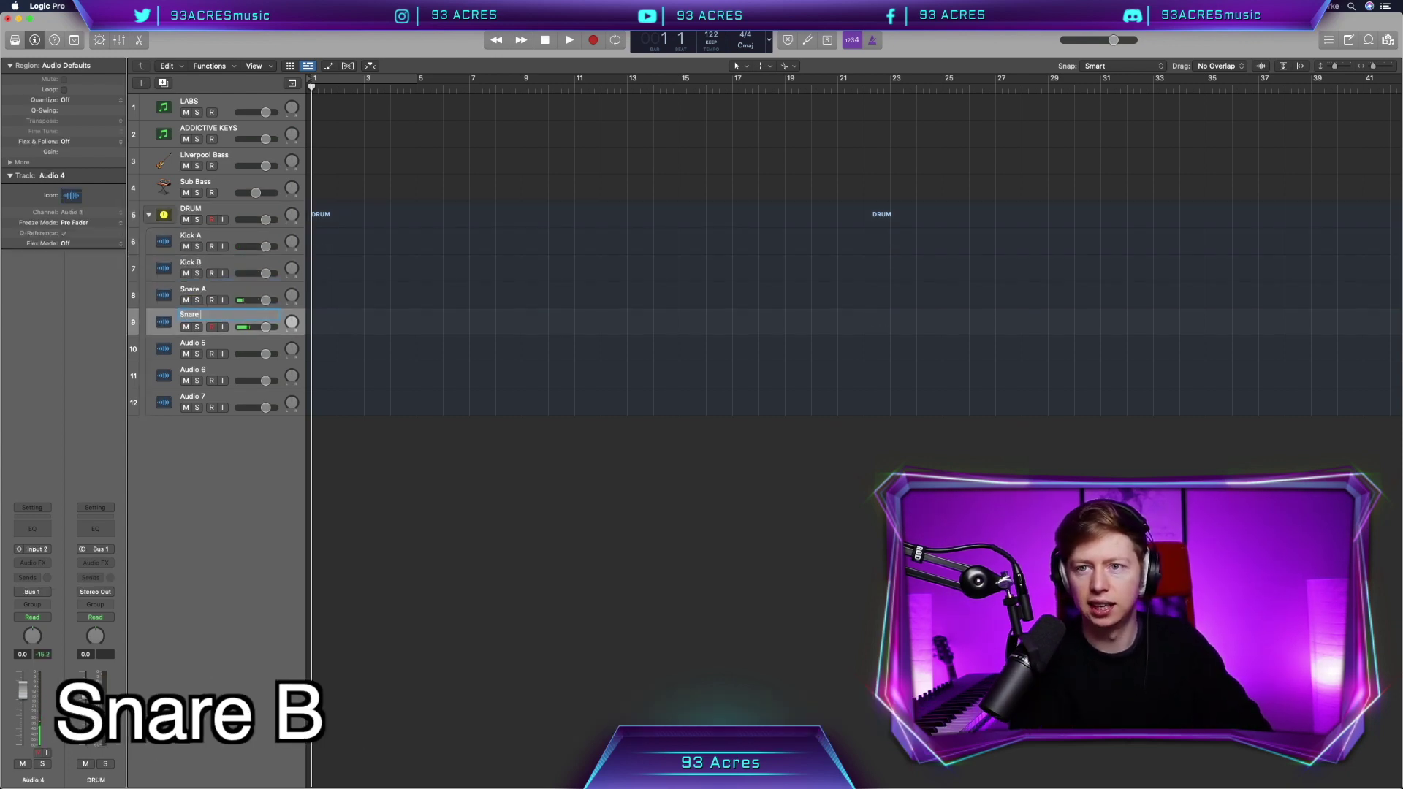
# Rename the last three audio tracks in the DRUM stack Clap A, Clap B and Click
pyautogui.press('Tab')
pyautogui.write('Clap A')
pyautogui.press('Tab')
pyautogui.write('Clap B')
pyautogui.press('Tab')
pyautogui.write('Click')
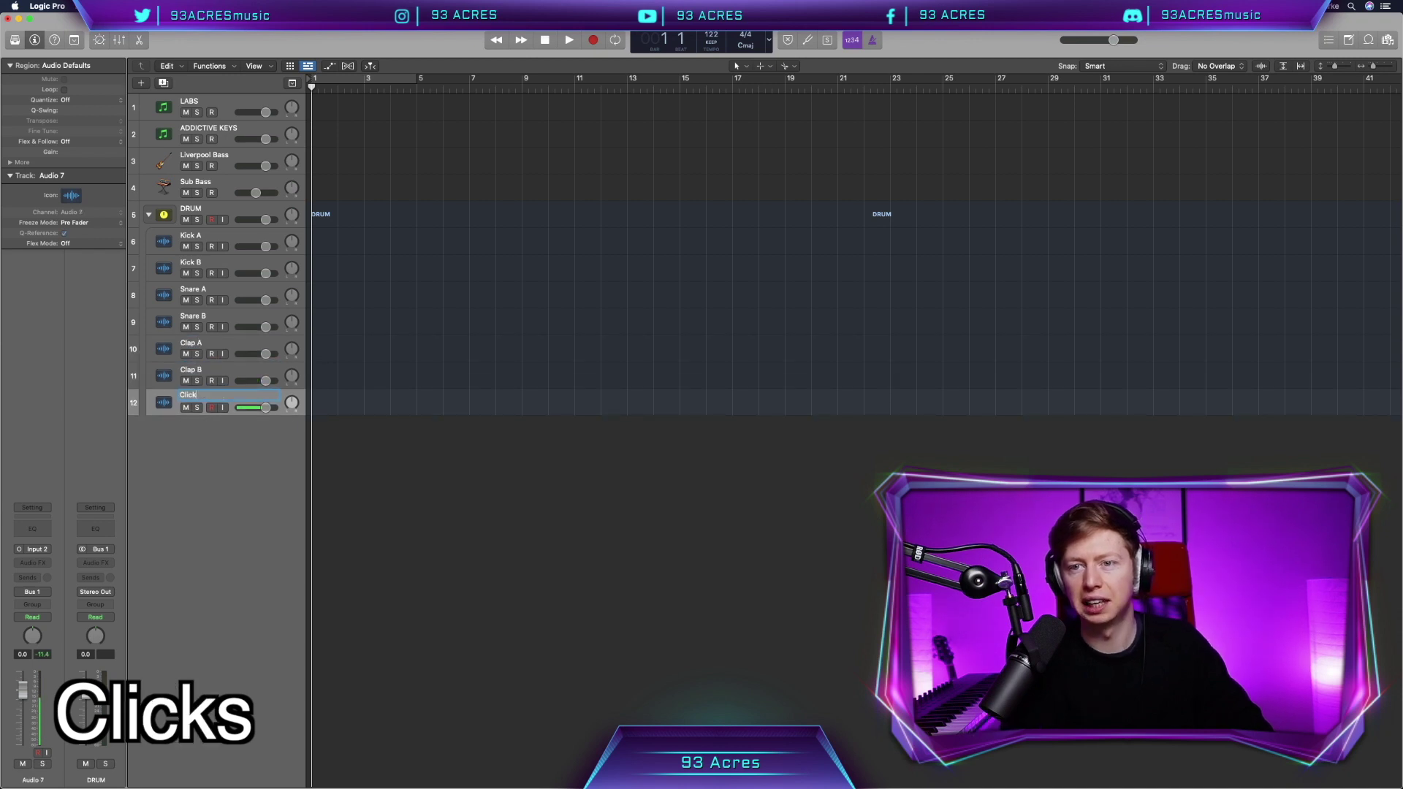
# Rename the three duplicated Click tracks HiHat, HiHat Sync and Crash
pyautogui.write('HiH')
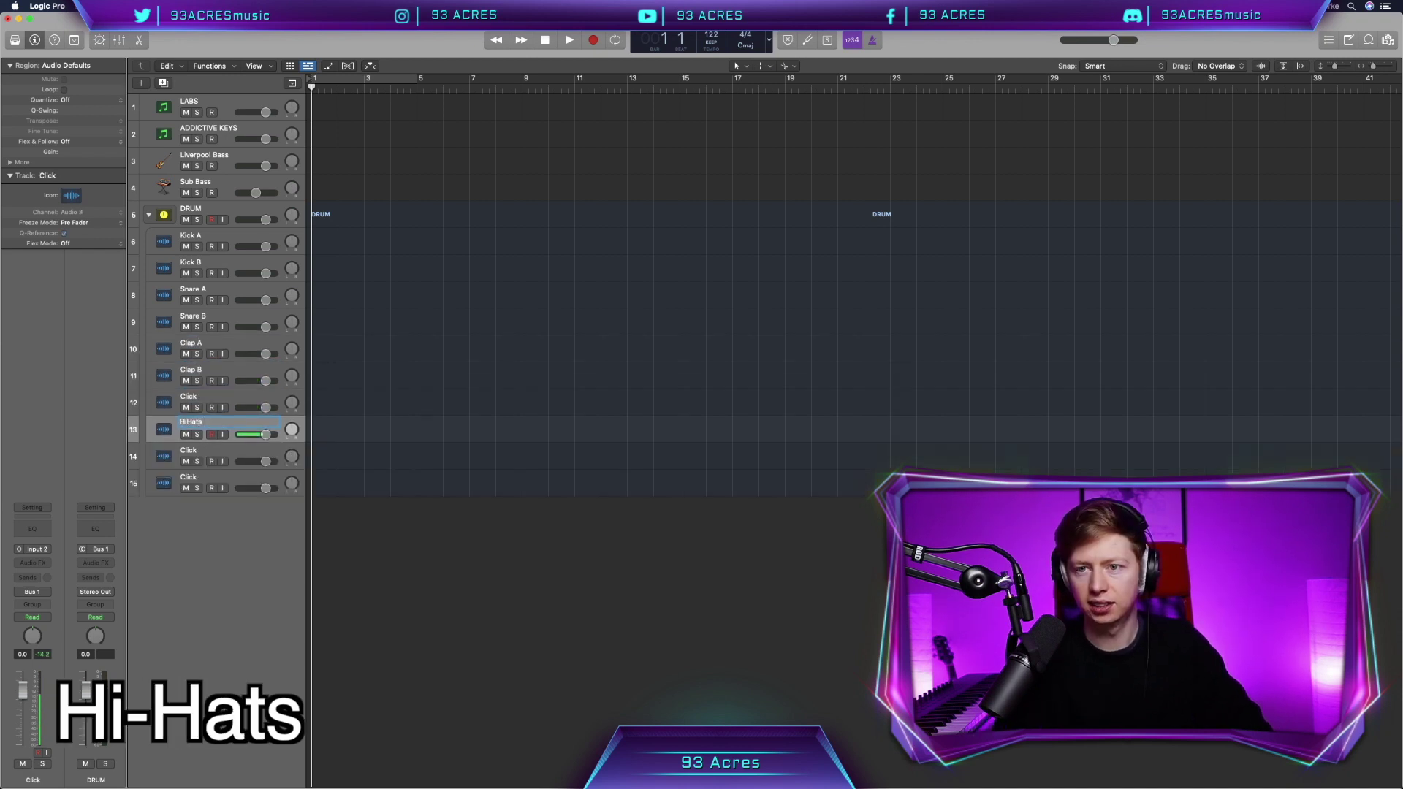
pyautogui.press('Tab')
pyautogui.write('HiHat Sync')
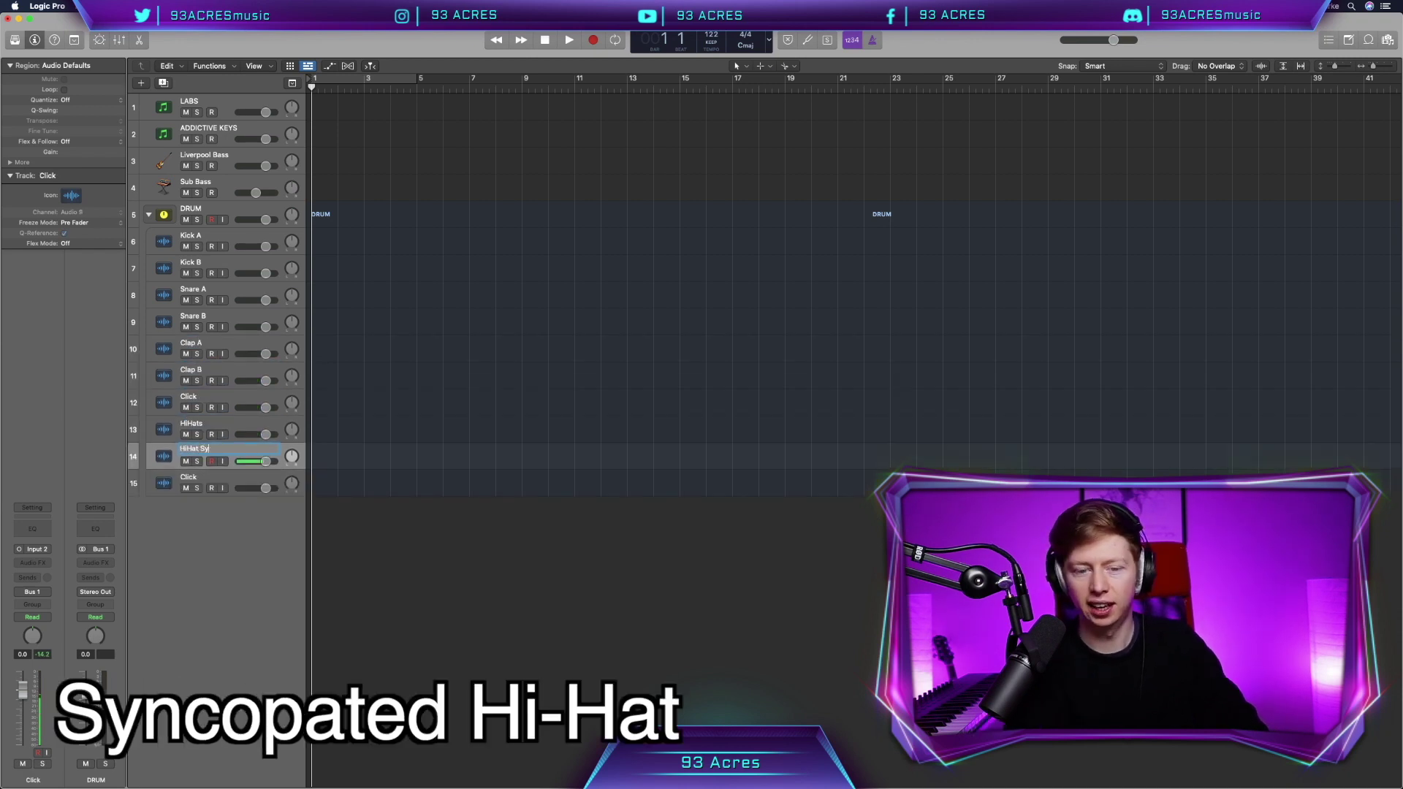
pyautogui.press('Tab')
pyautogui.write('Cra')
pyautogui.write('sh')
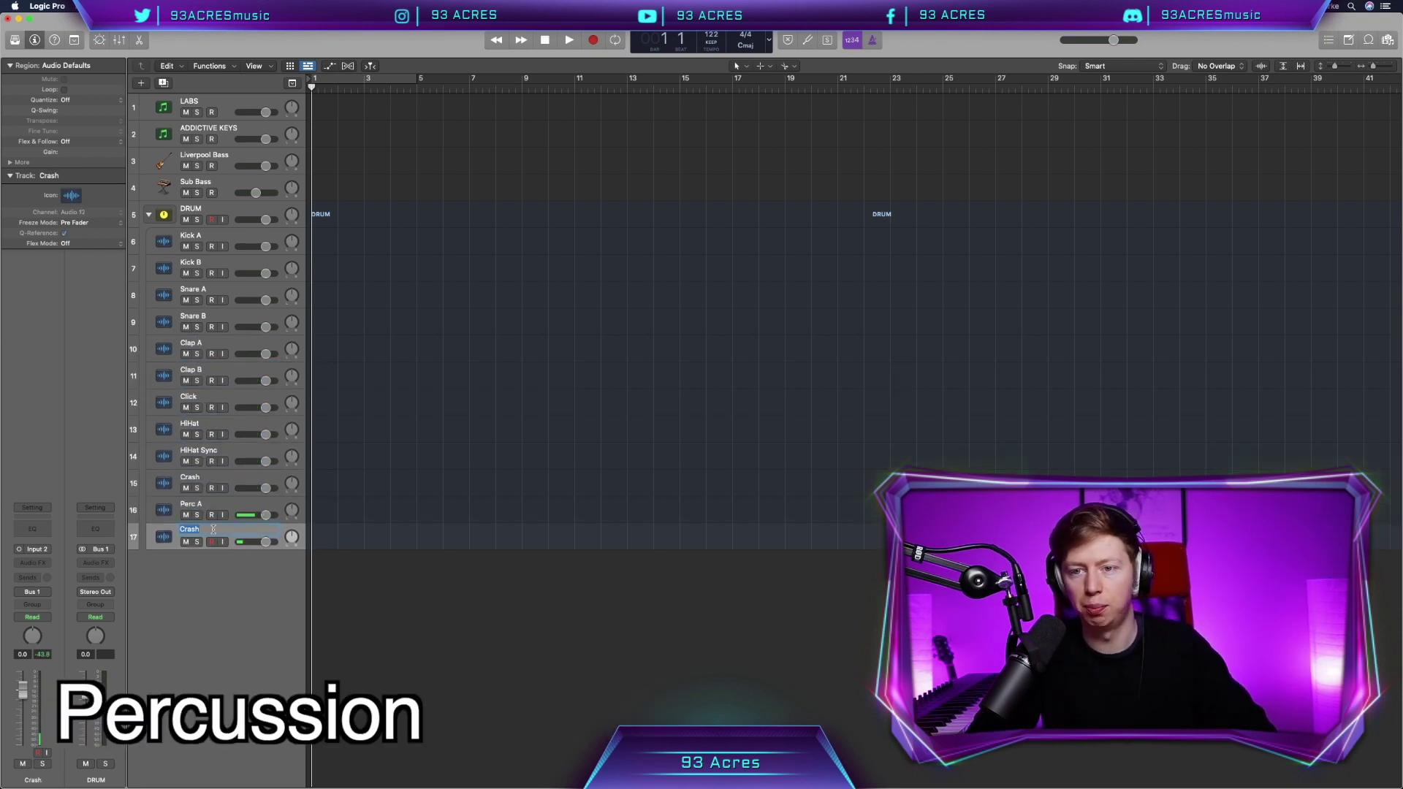
# Pan the Perc B track to the right and the Perc A track to the left
pyautogui.moveTo(292, 537); pyautogui.dragTo(292, 517)
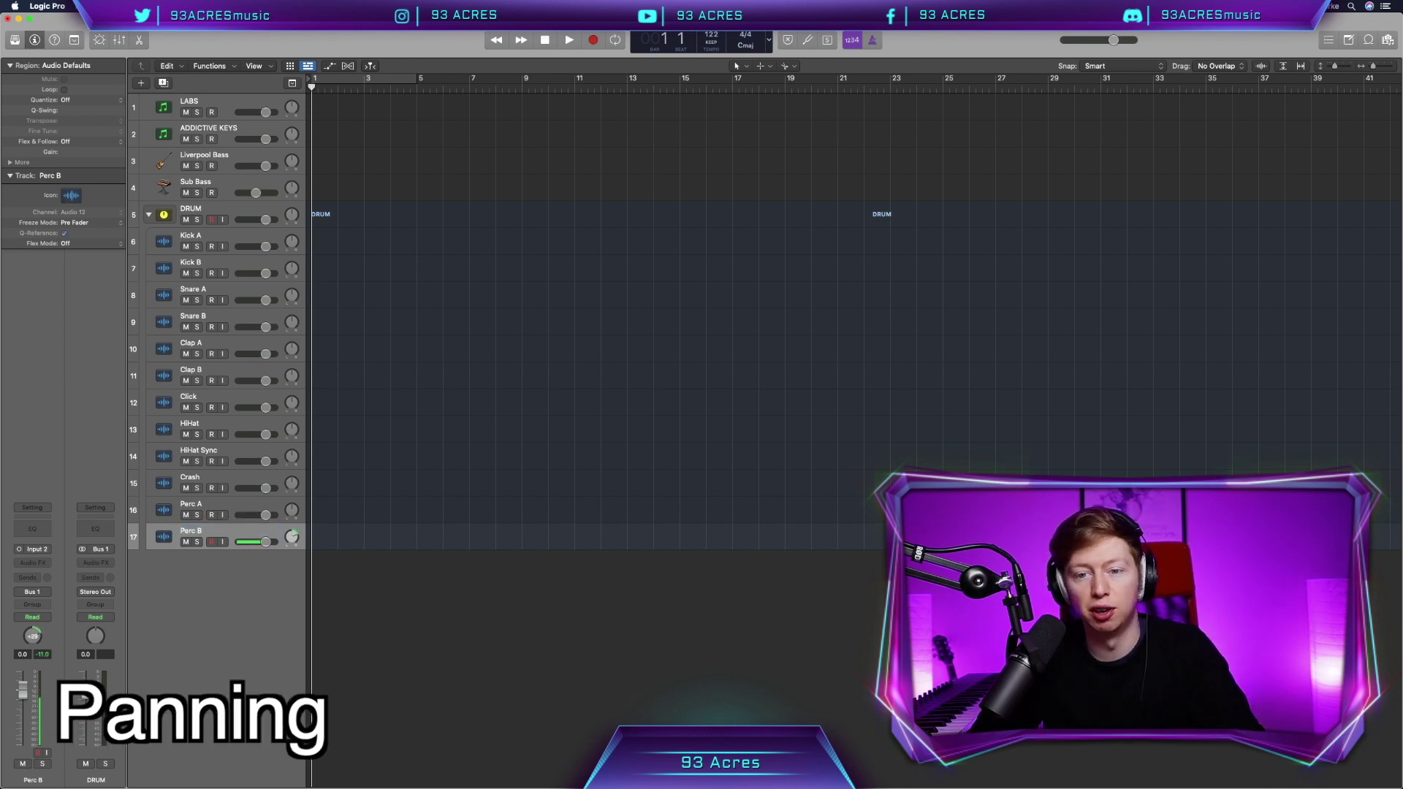
pyautogui.press('Up')
pyautogui.moveTo(292, 510); pyautogui.dragTo(291, 525)
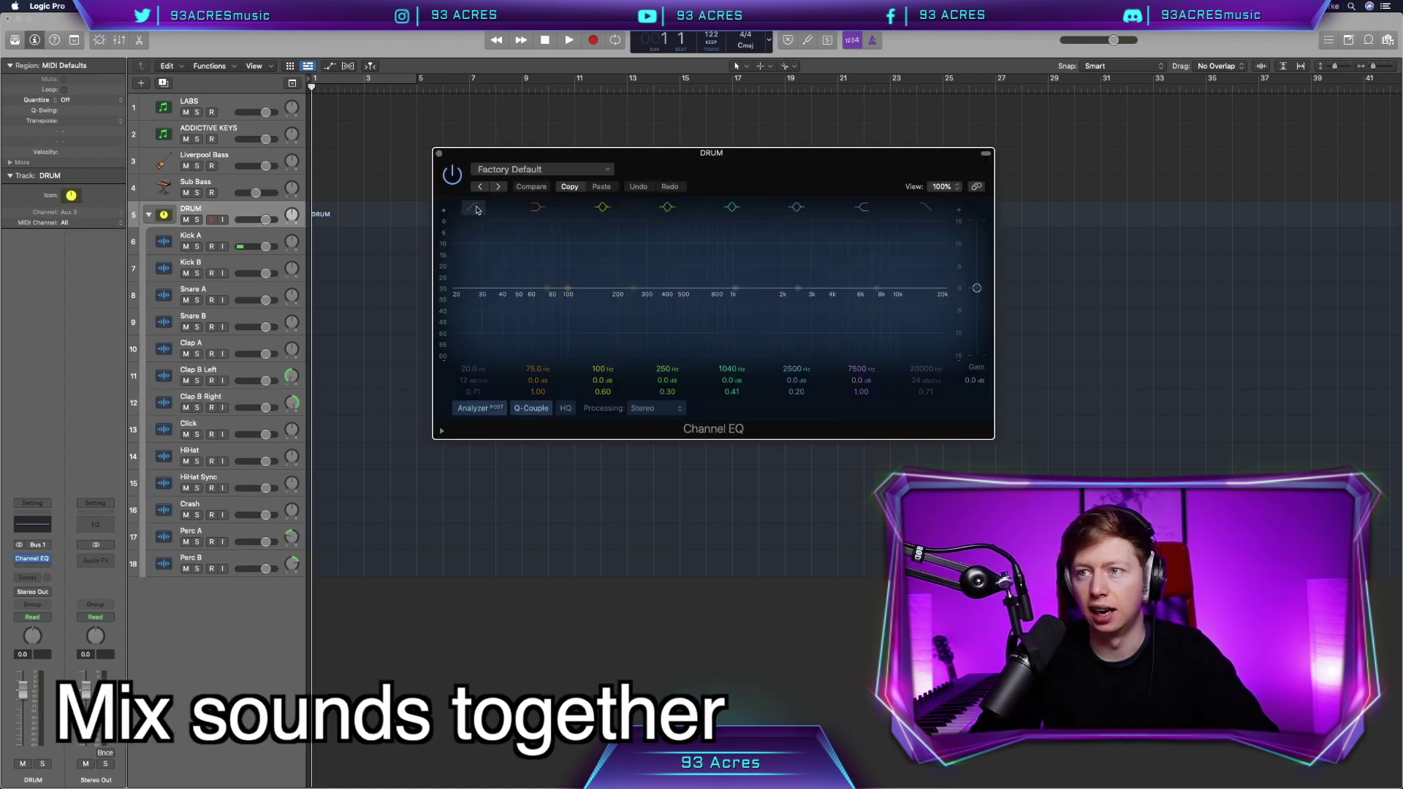
# Enable the low-cut filter in the DRUM stack's Channel EQ
pyautogui.click(476, 211)
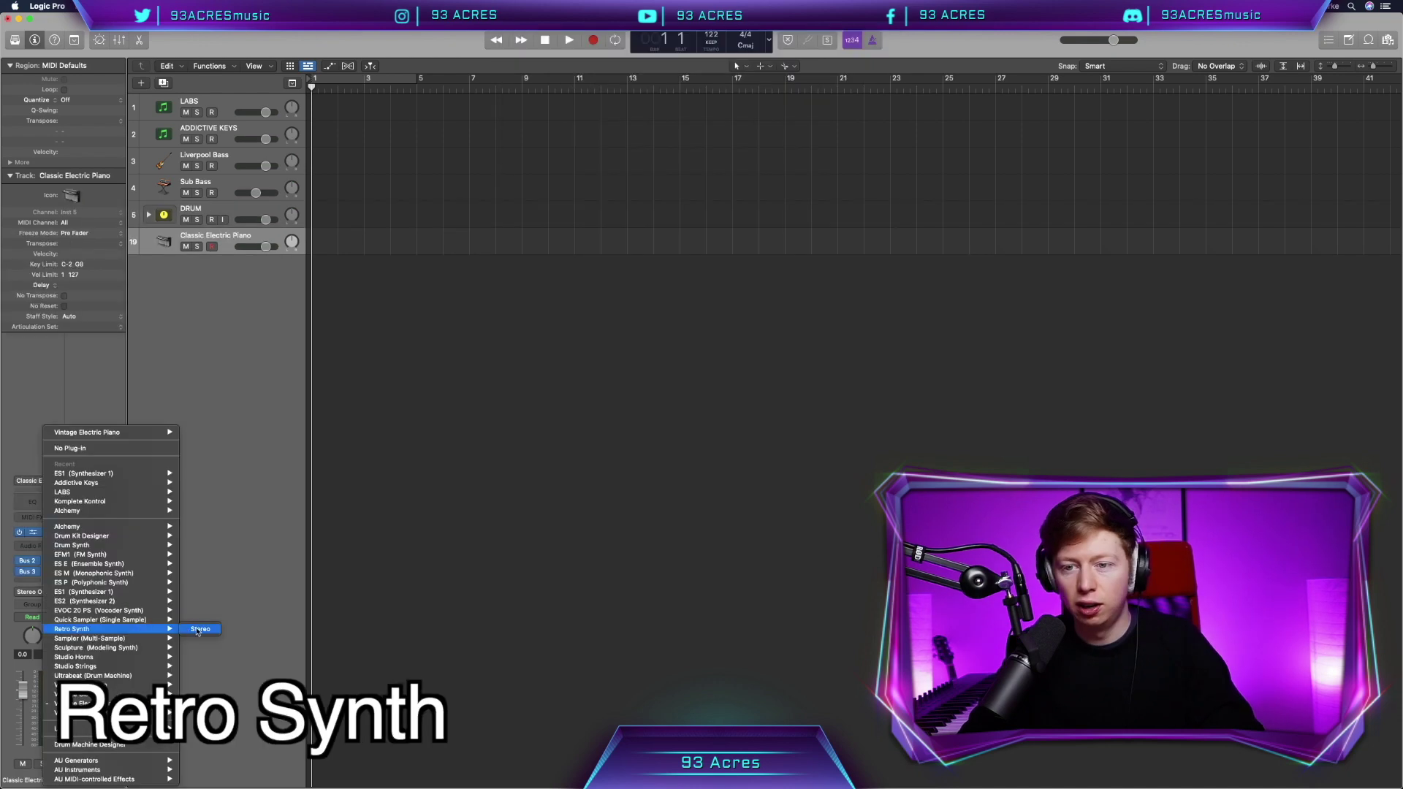
# Replace the electric piano on the new instrument track with Retro Synth in stereo and close its plug-in window
pyautogui.click(198, 629)
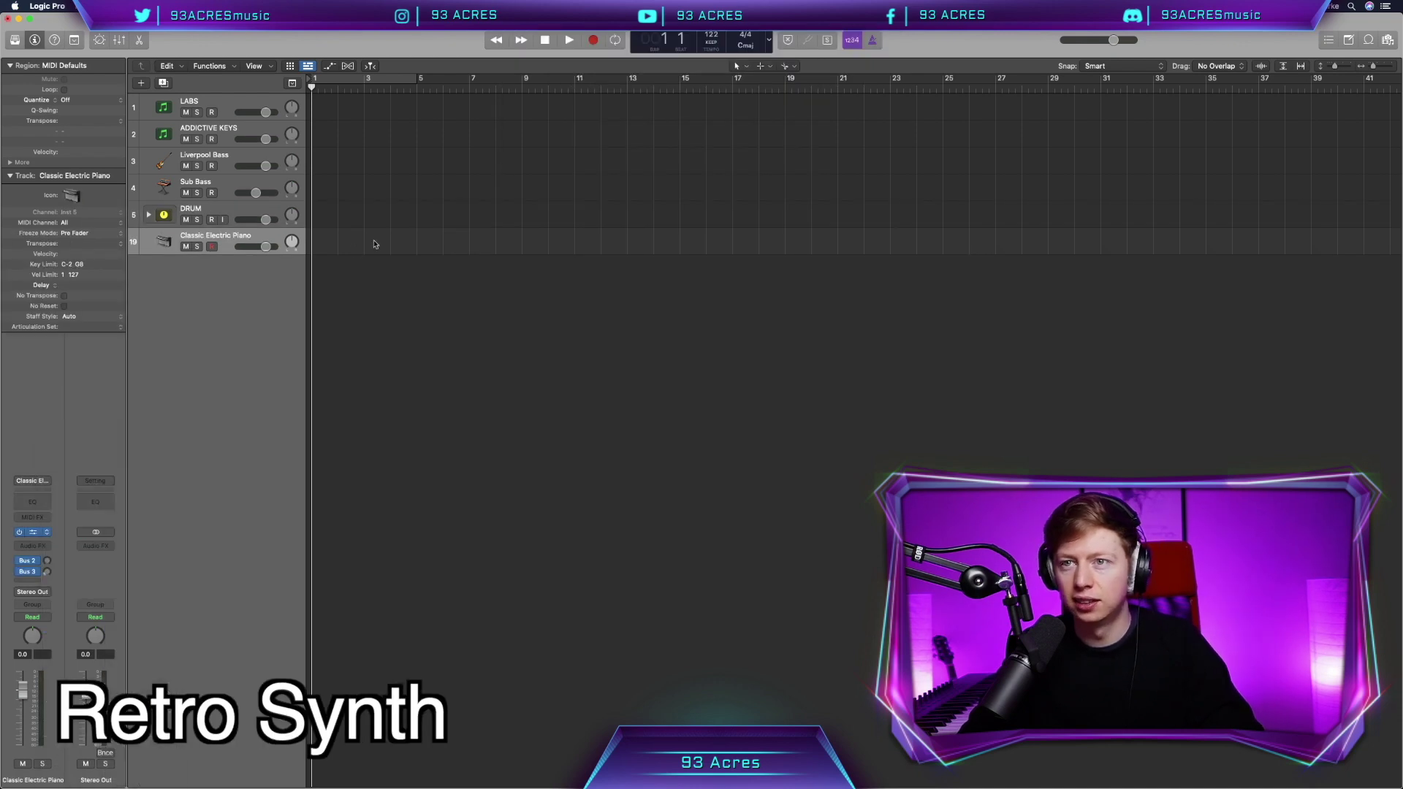
pyautogui.click(437, 156)
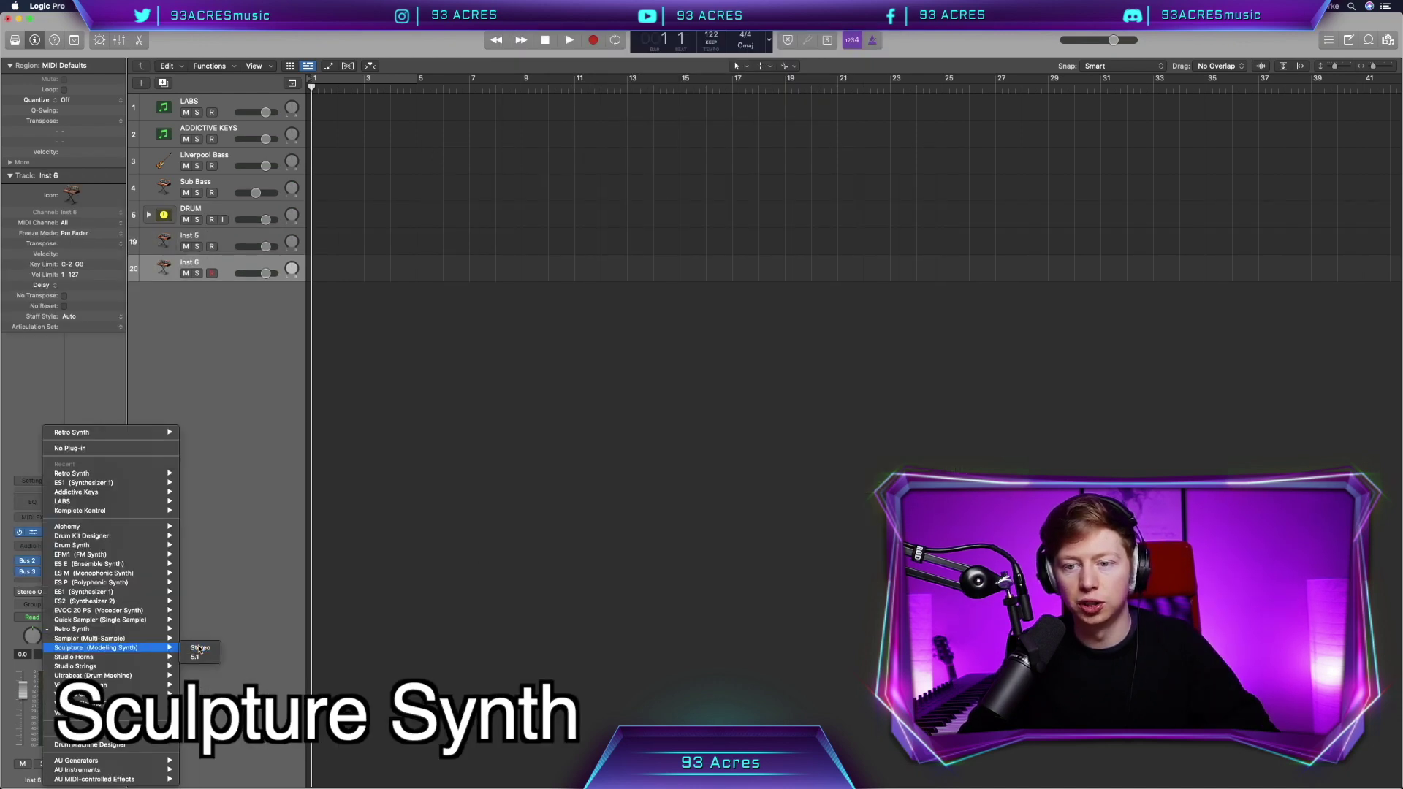
# Load Sculpture in stereo on the Inst 6 track and choose the Classic Marimba preset from Mallet Instruments
pyautogui.click(200, 648)
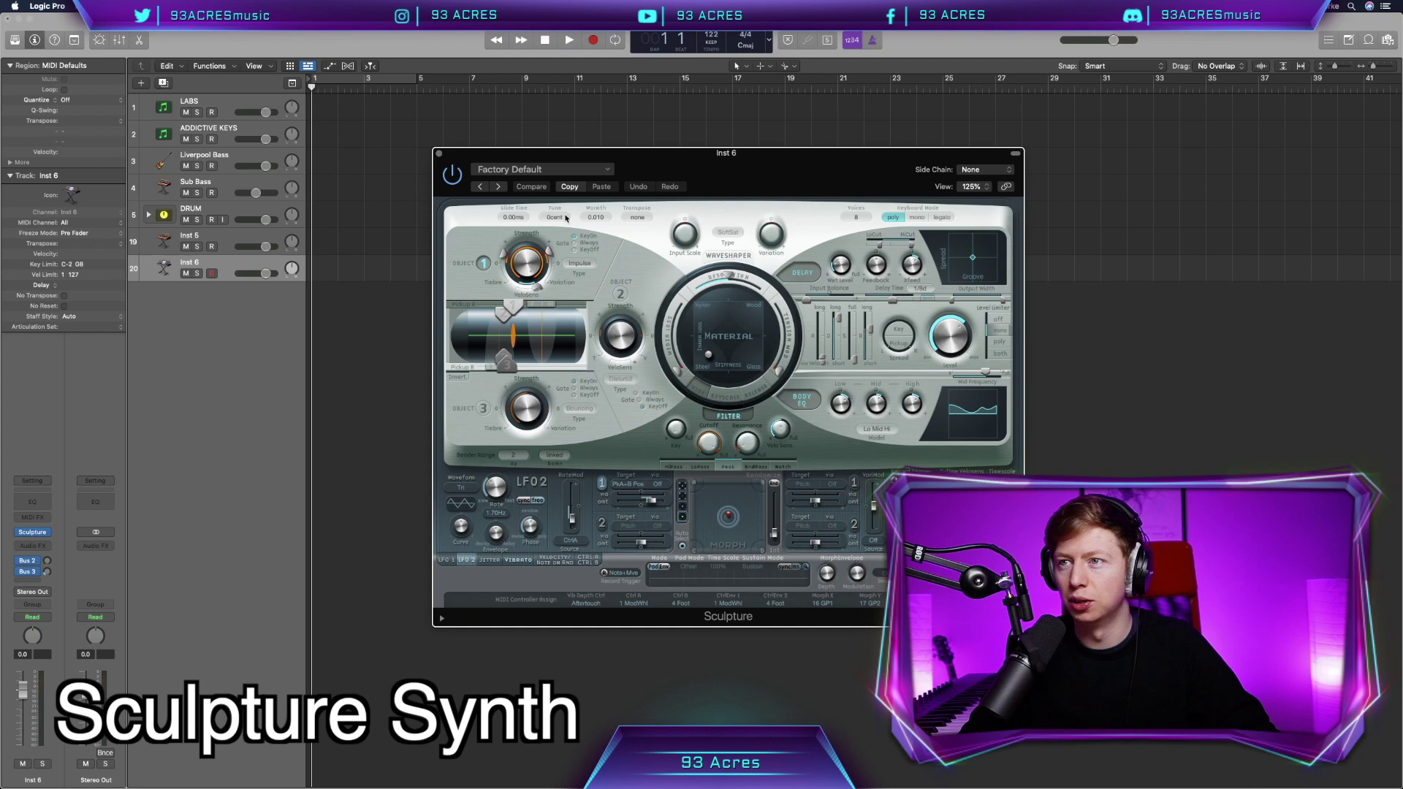
pyautogui.click(541, 169)
pyautogui.moveTo(556, 434)
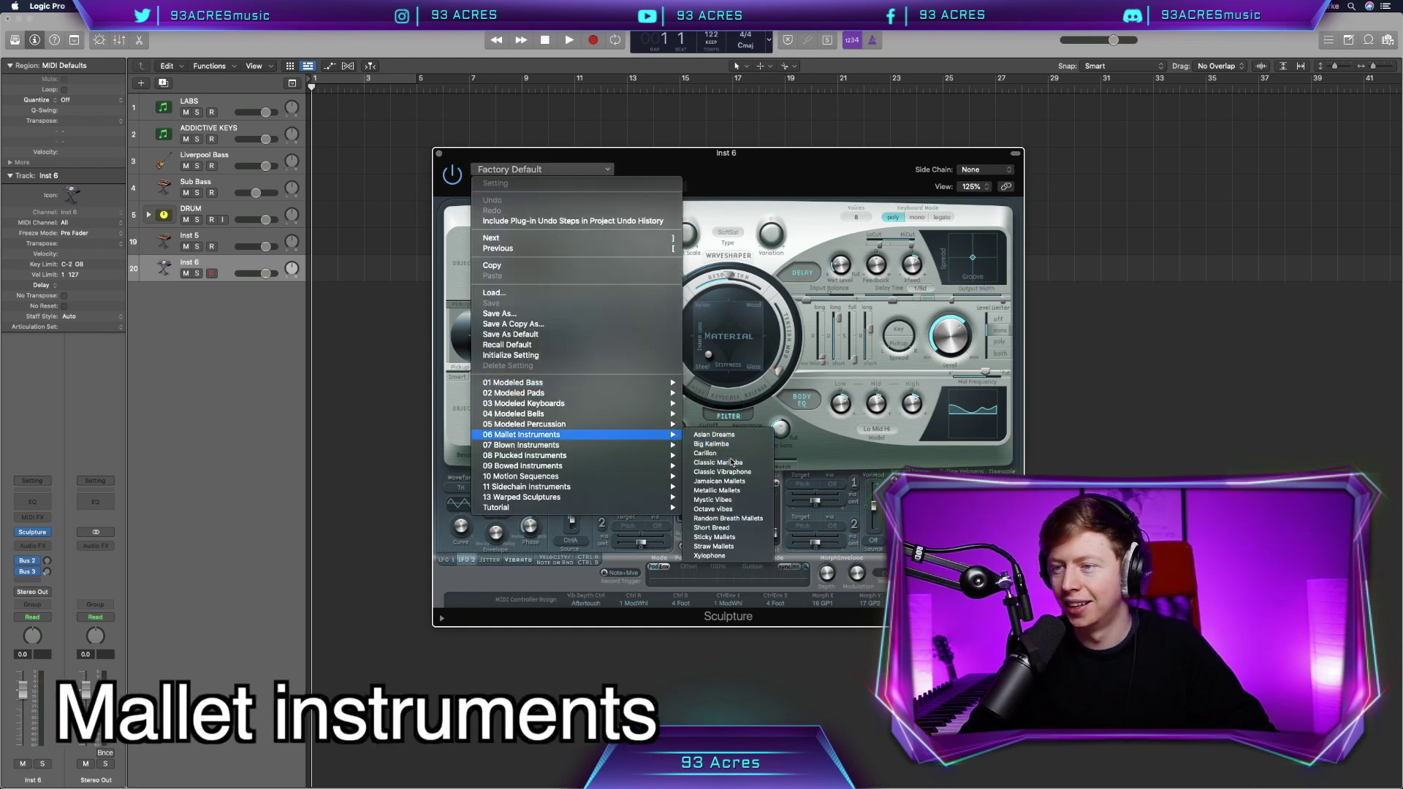
pyautogui.click(731, 462)
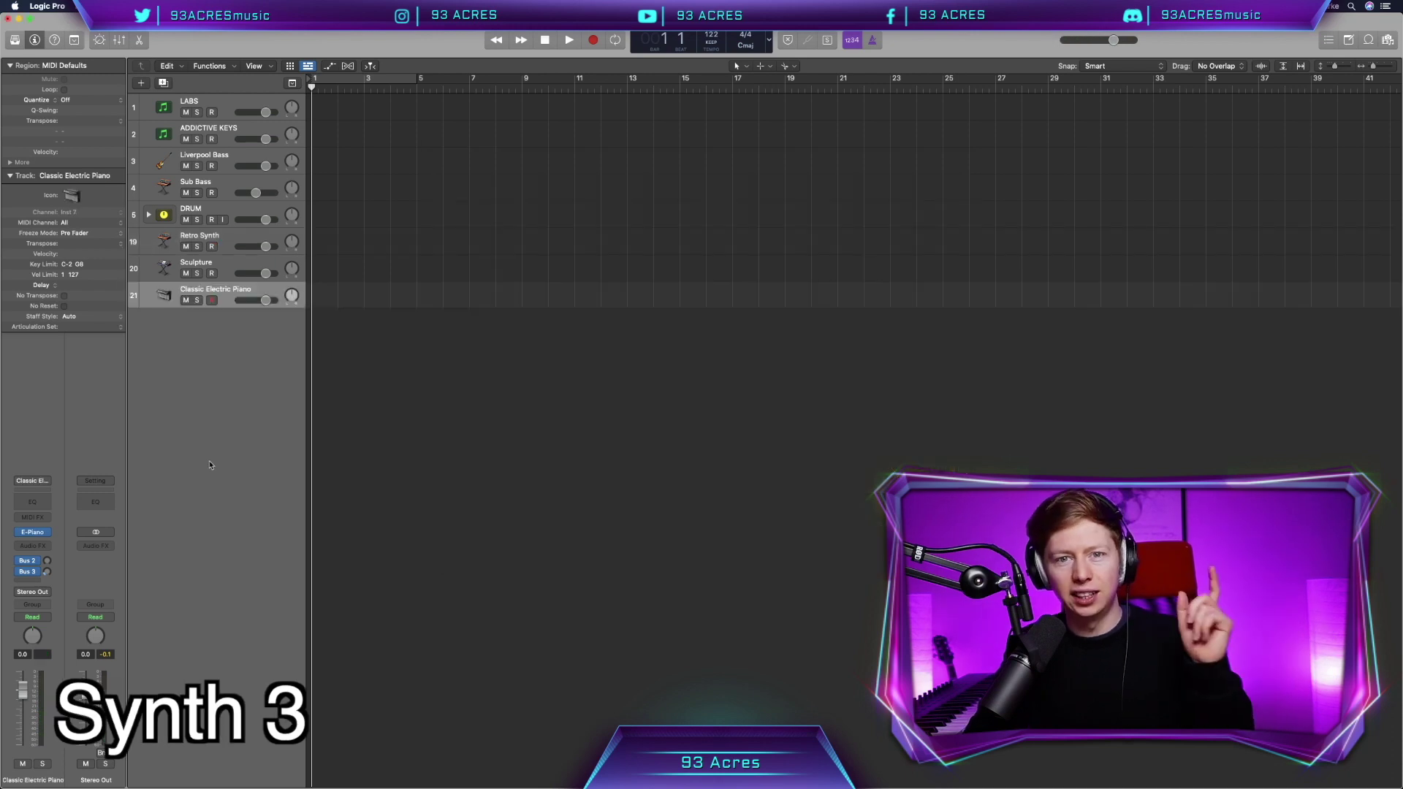
# Replace the Classic Electric Piano instrument on the new track with Alchemy in stereo
pyautogui.click(33, 531)
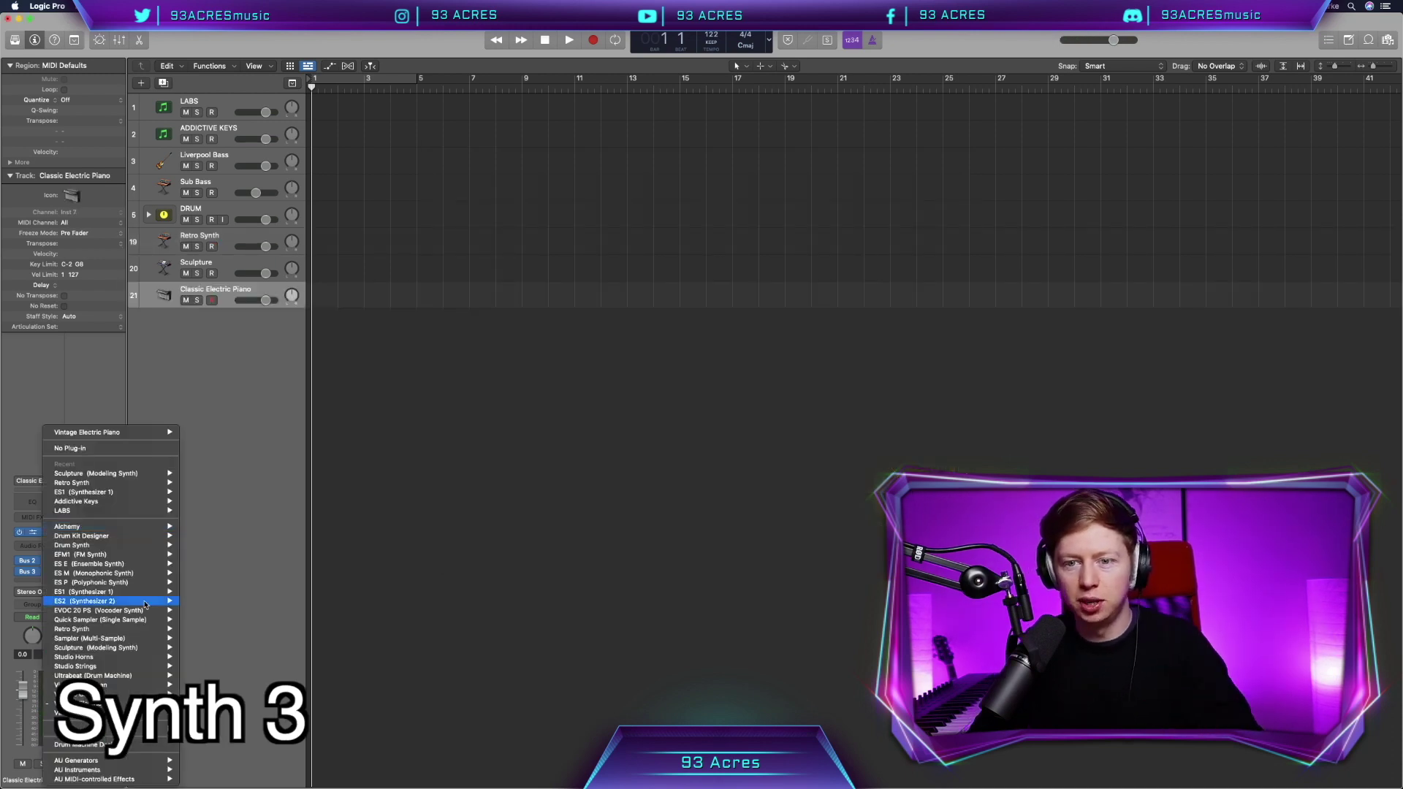
pyautogui.click(192, 527)
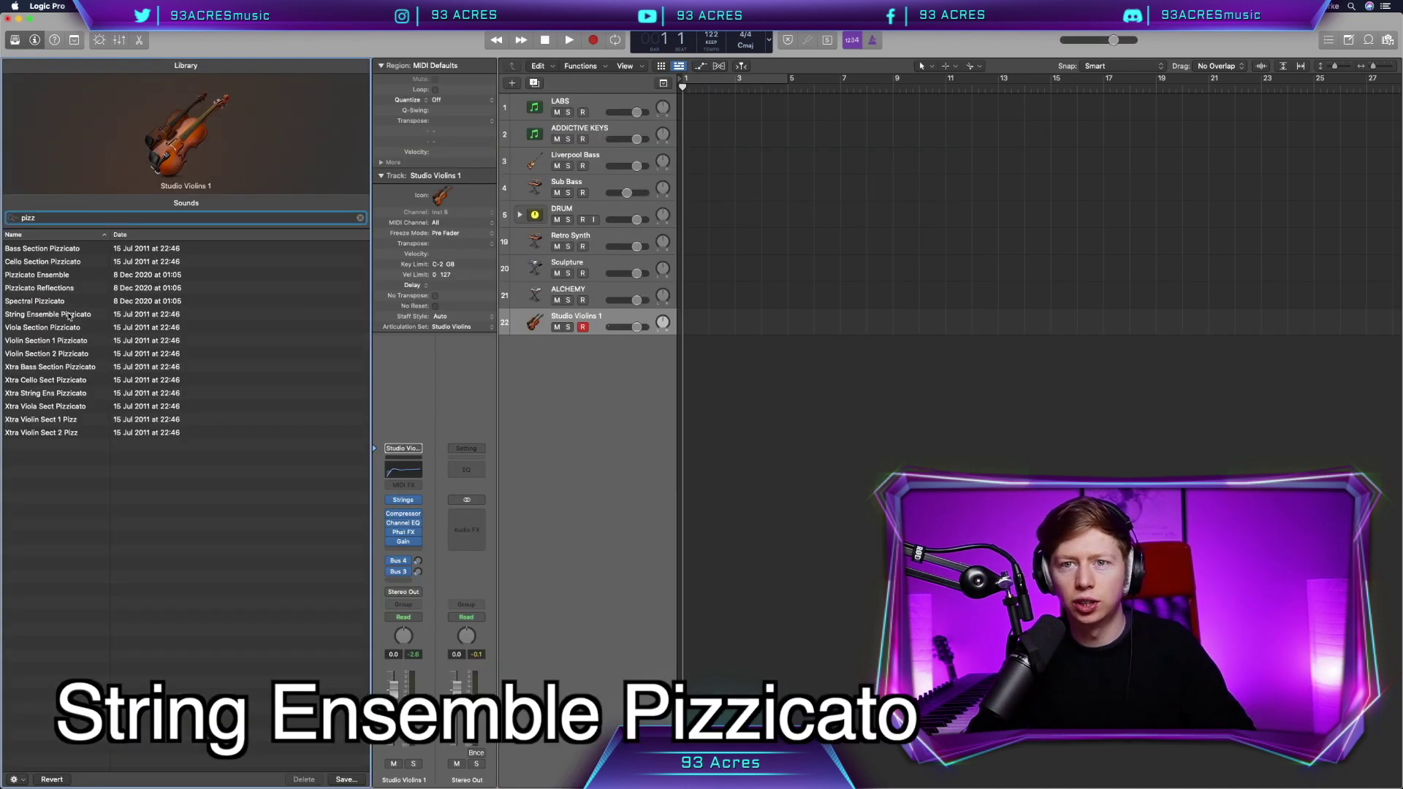
# Load String Ensemble Pizzicato on the Studio Violins 1 track and String Ensemble on the track below it
pyautogui.click(70, 315)
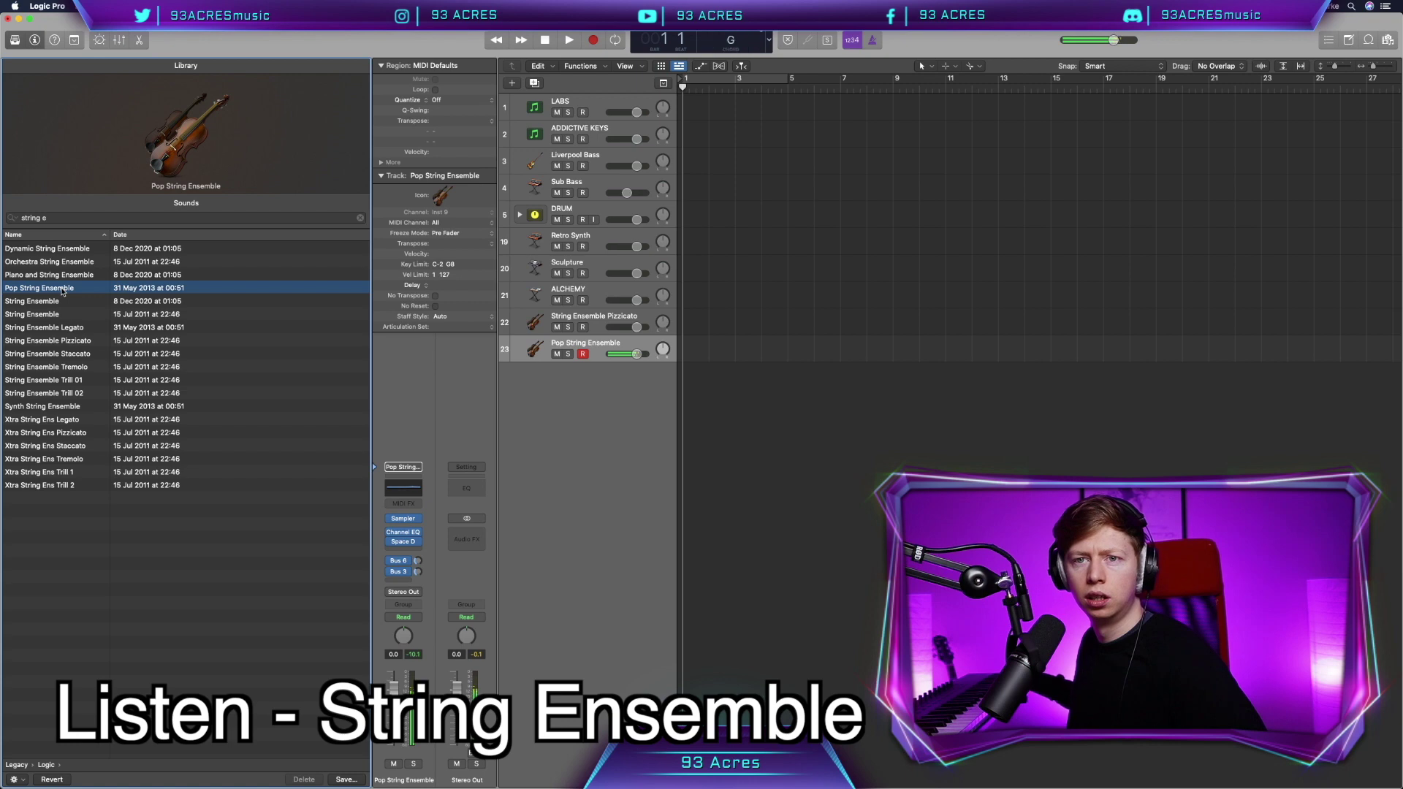
pyautogui.click(63, 302)
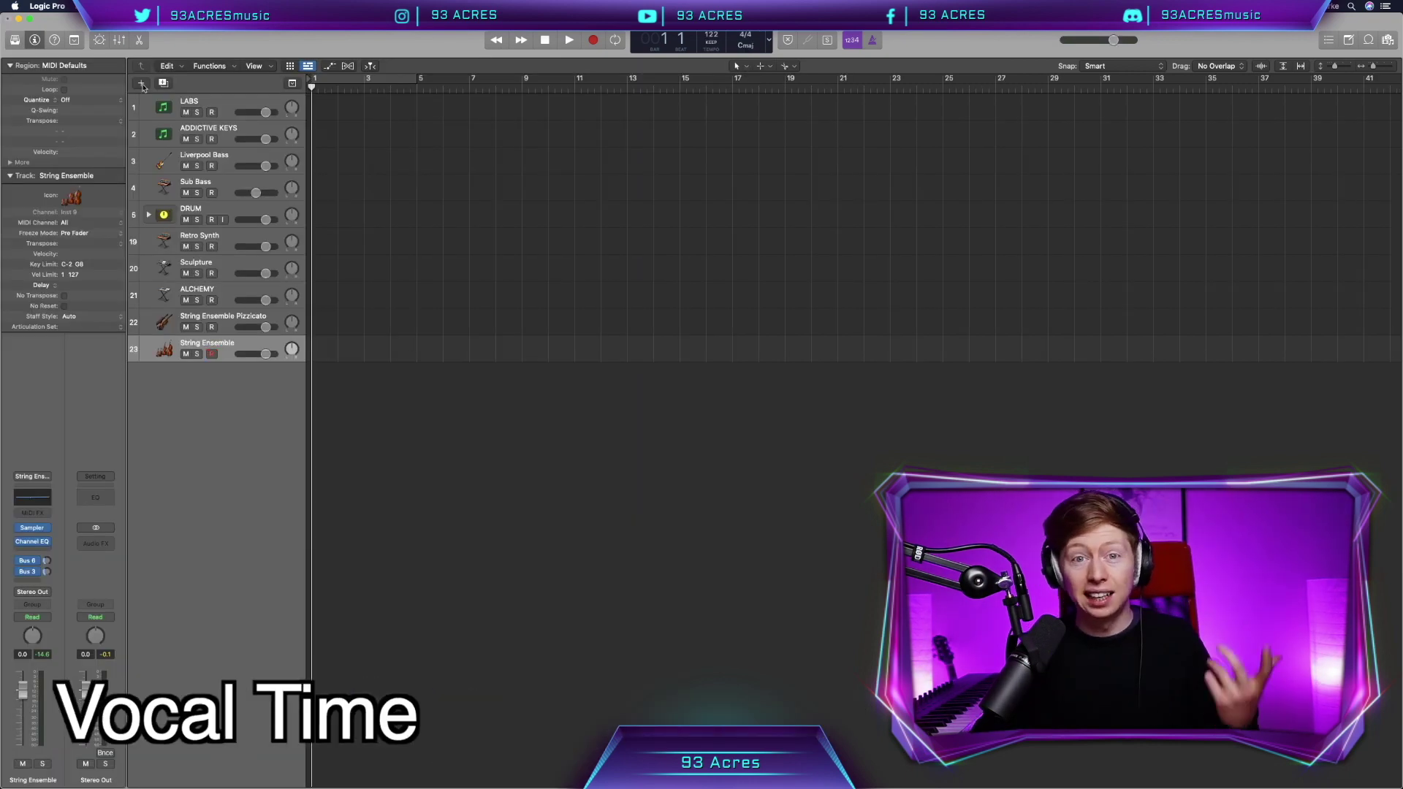
# Create the vocal audio tracks, naming them Lead Vox and High 8ve Vox among others, and adjust the pan of Harm Vox A L
pyautogui.press('alt+super+n')
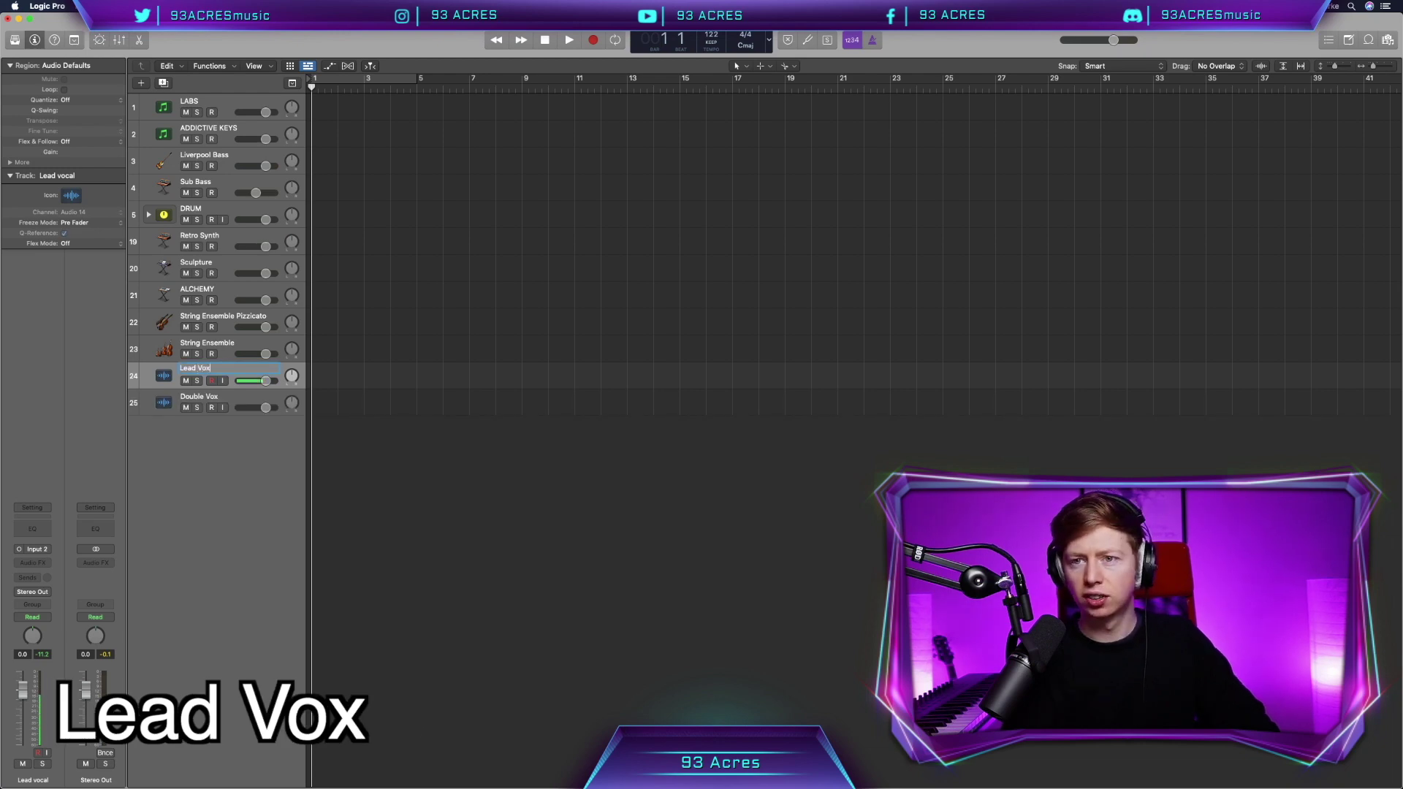
pyautogui.click(256, 399)
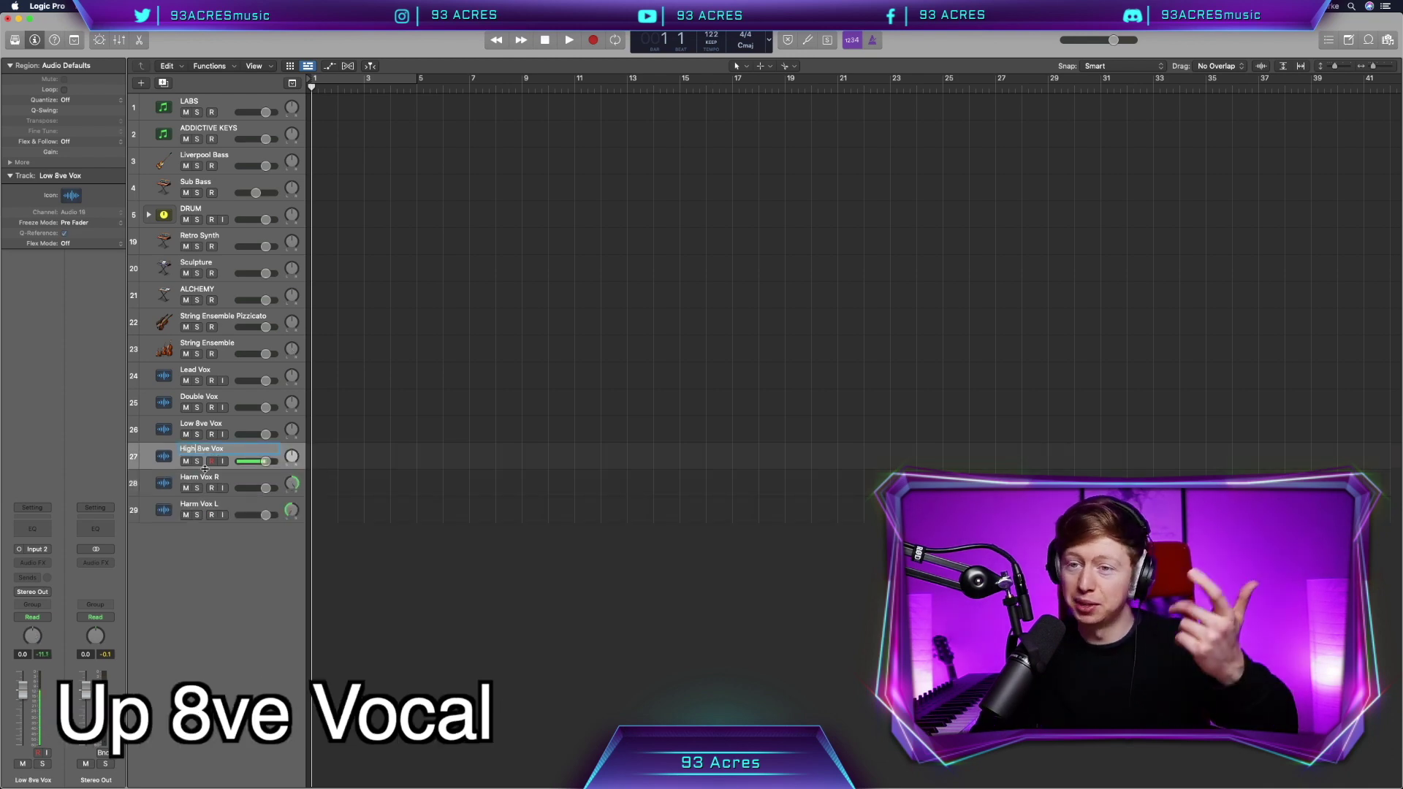
pyautogui.press('Return')
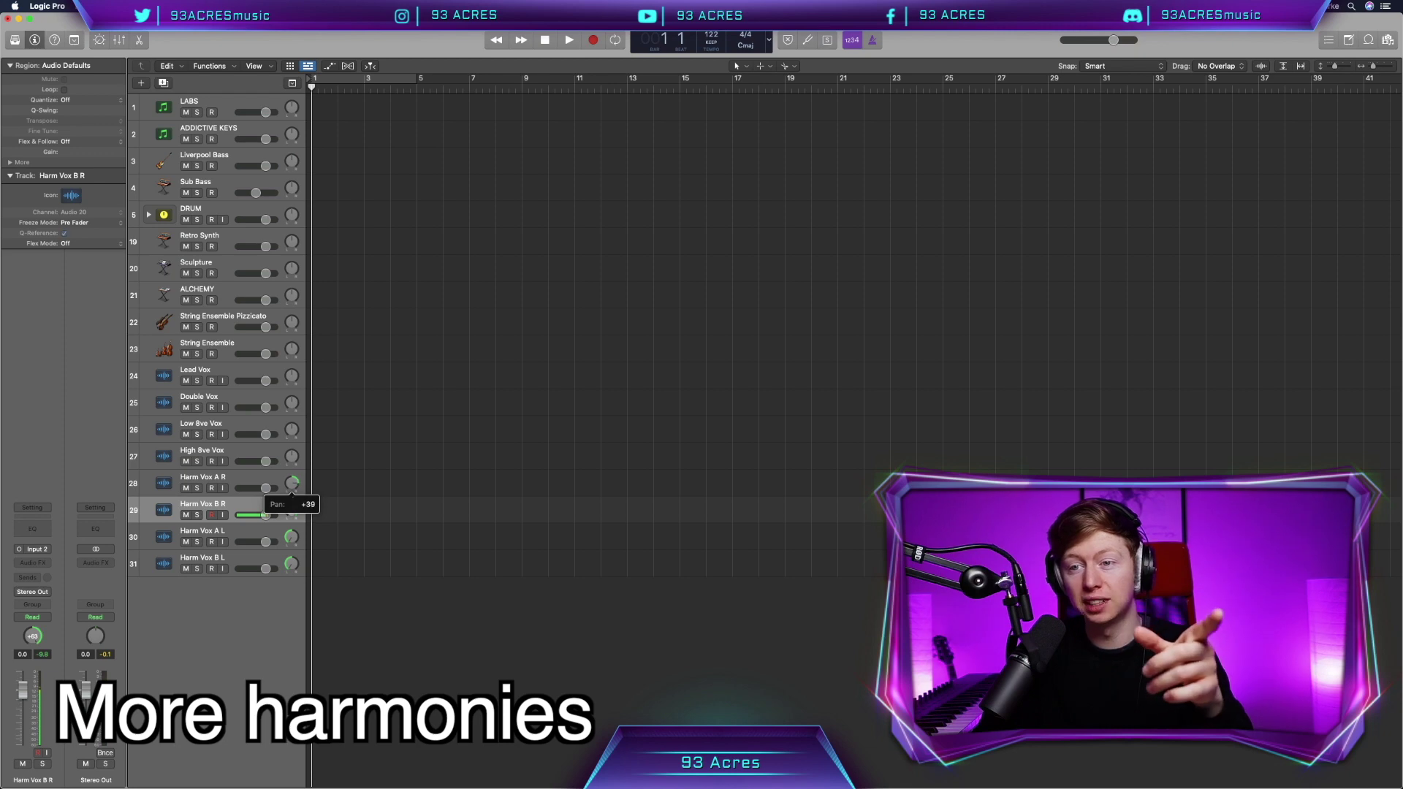
pyautogui.moveTo(291, 537); pyautogui.dragTo(291, 527)
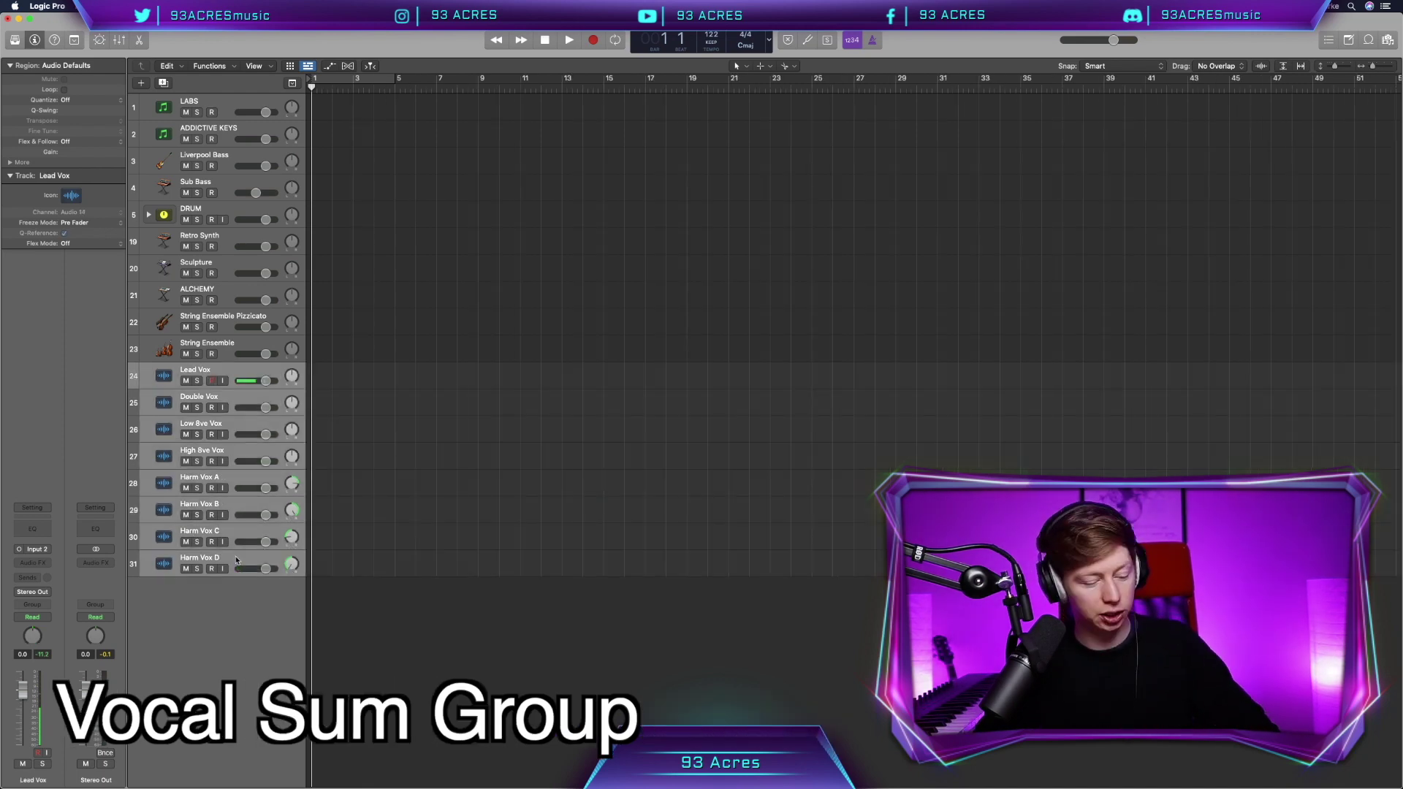
# Combine the eight selected vocal tracks into a summing stack and name it VOCALS
pyautogui.press('shift+super+g')
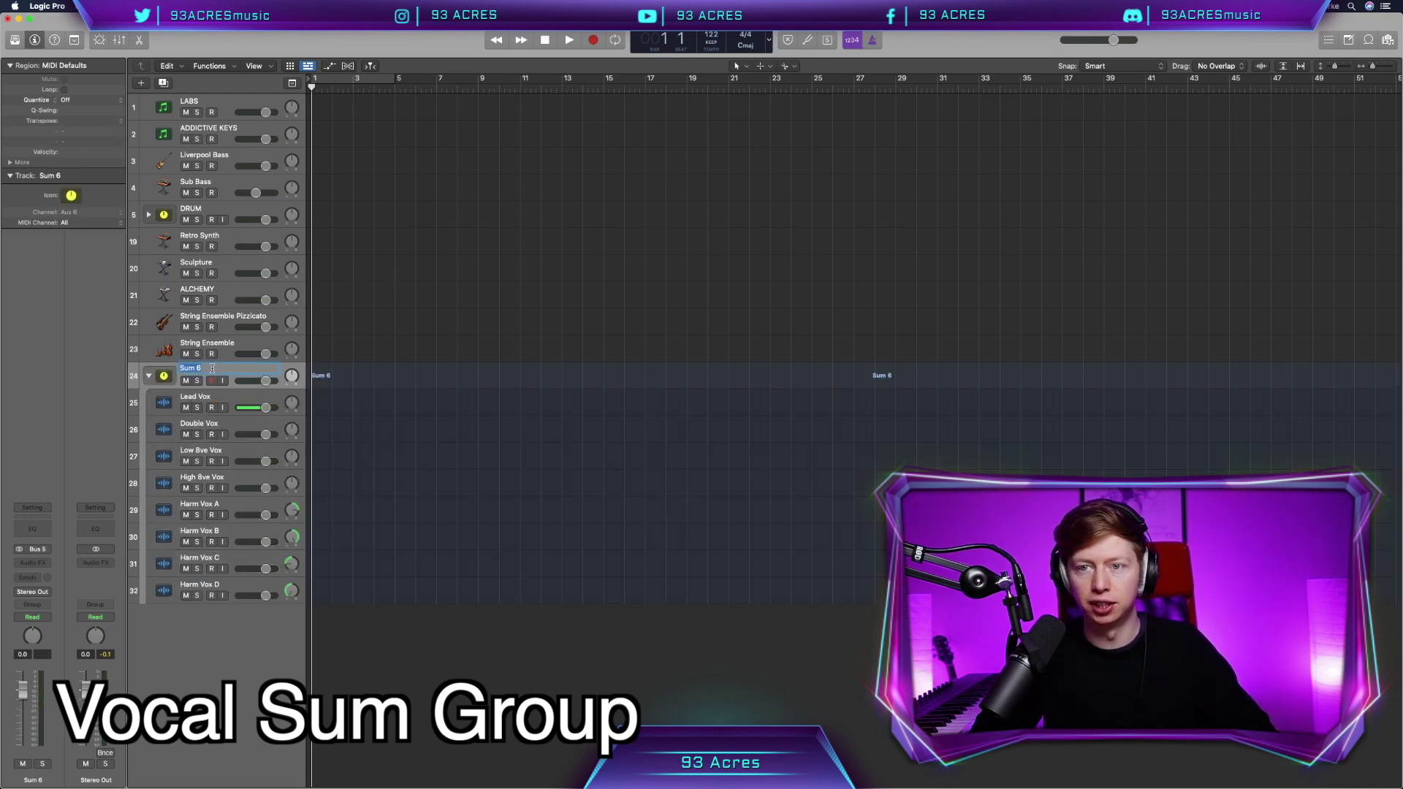
pyautogui.write('VOCALS')
pyautogui.press('Return')
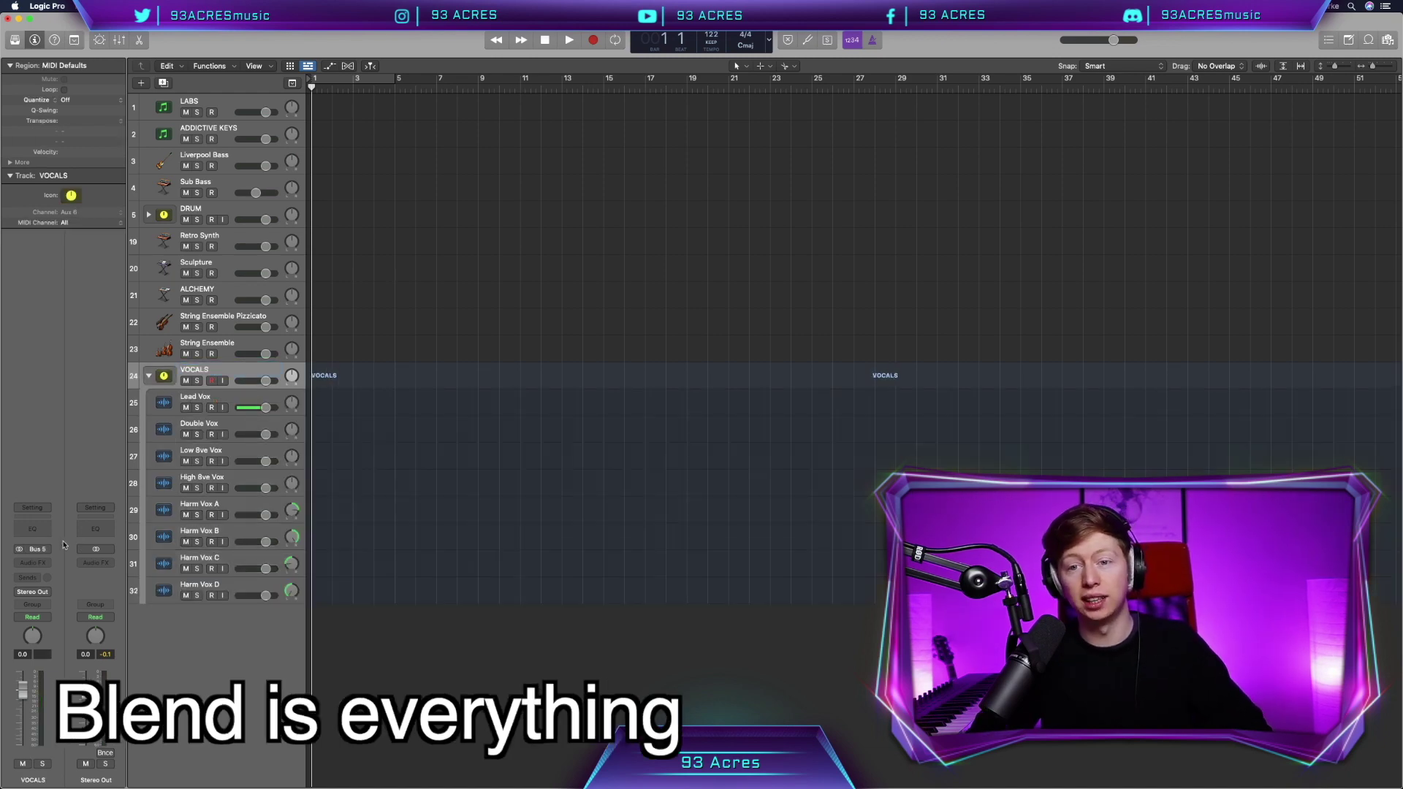
# Insert a Channel EQ and a stereo Compressor on the VOCALS stack
pyautogui.click(49, 531)
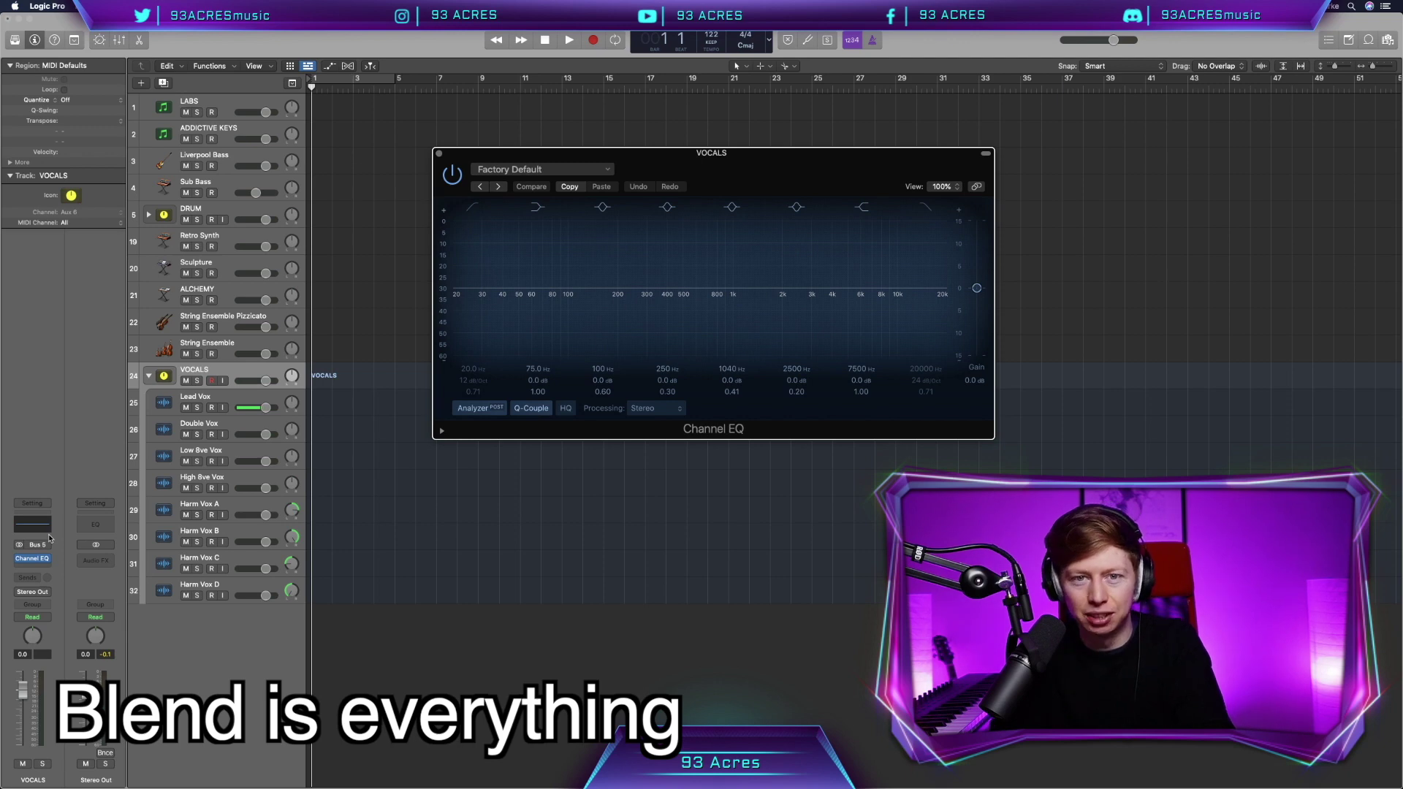
pyautogui.click(33, 558)
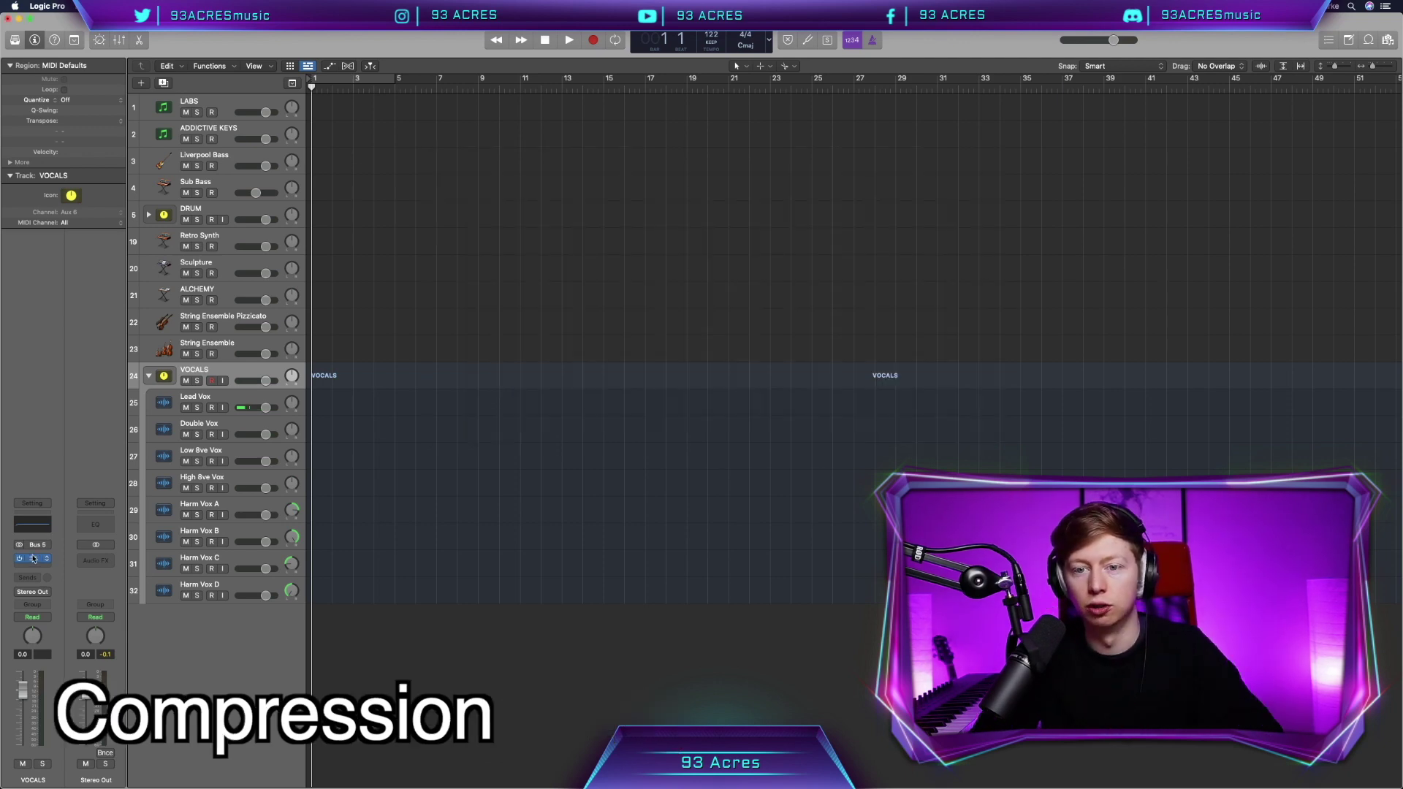
pyautogui.click(34, 569)
pyautogui.moveTo(68, 601)
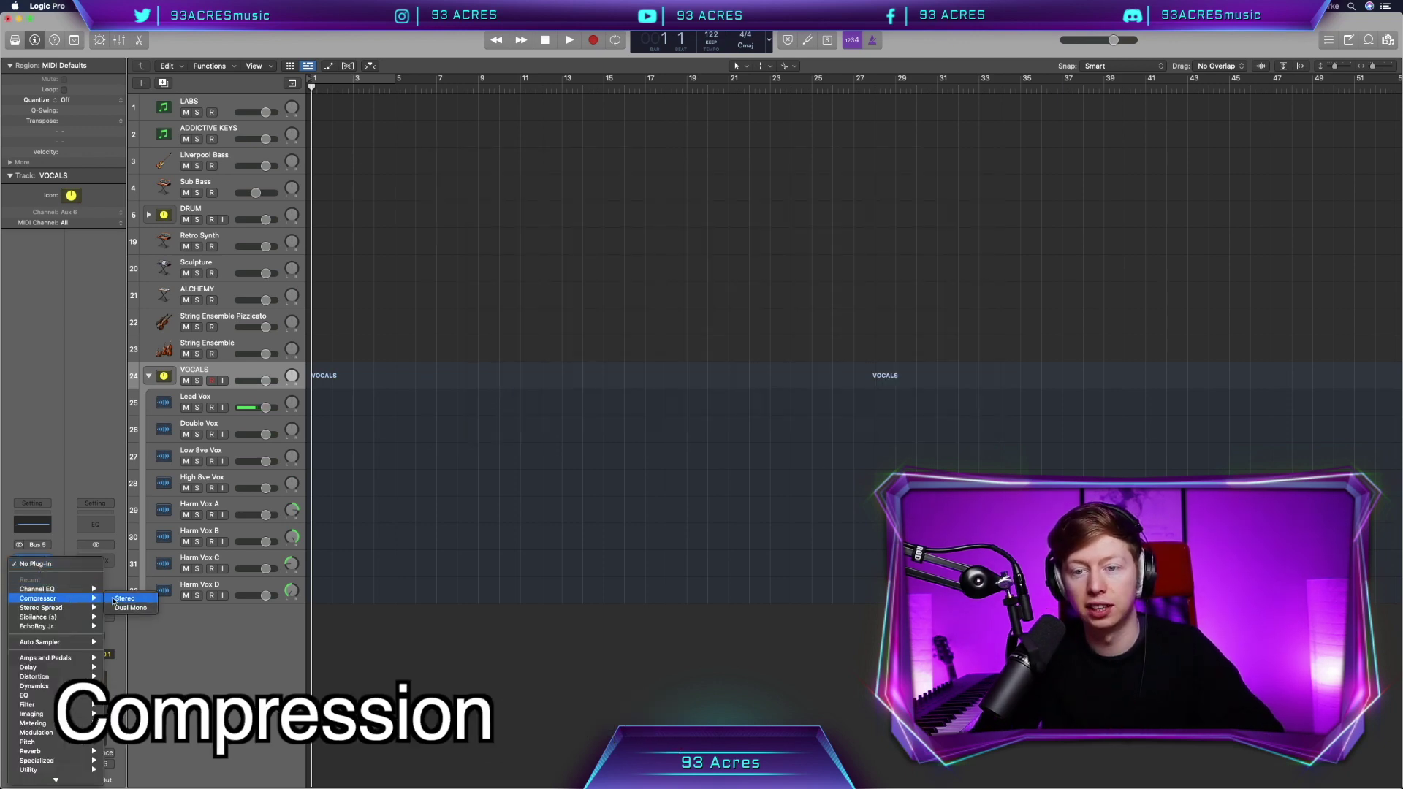
pyautogui.click(117, 599)
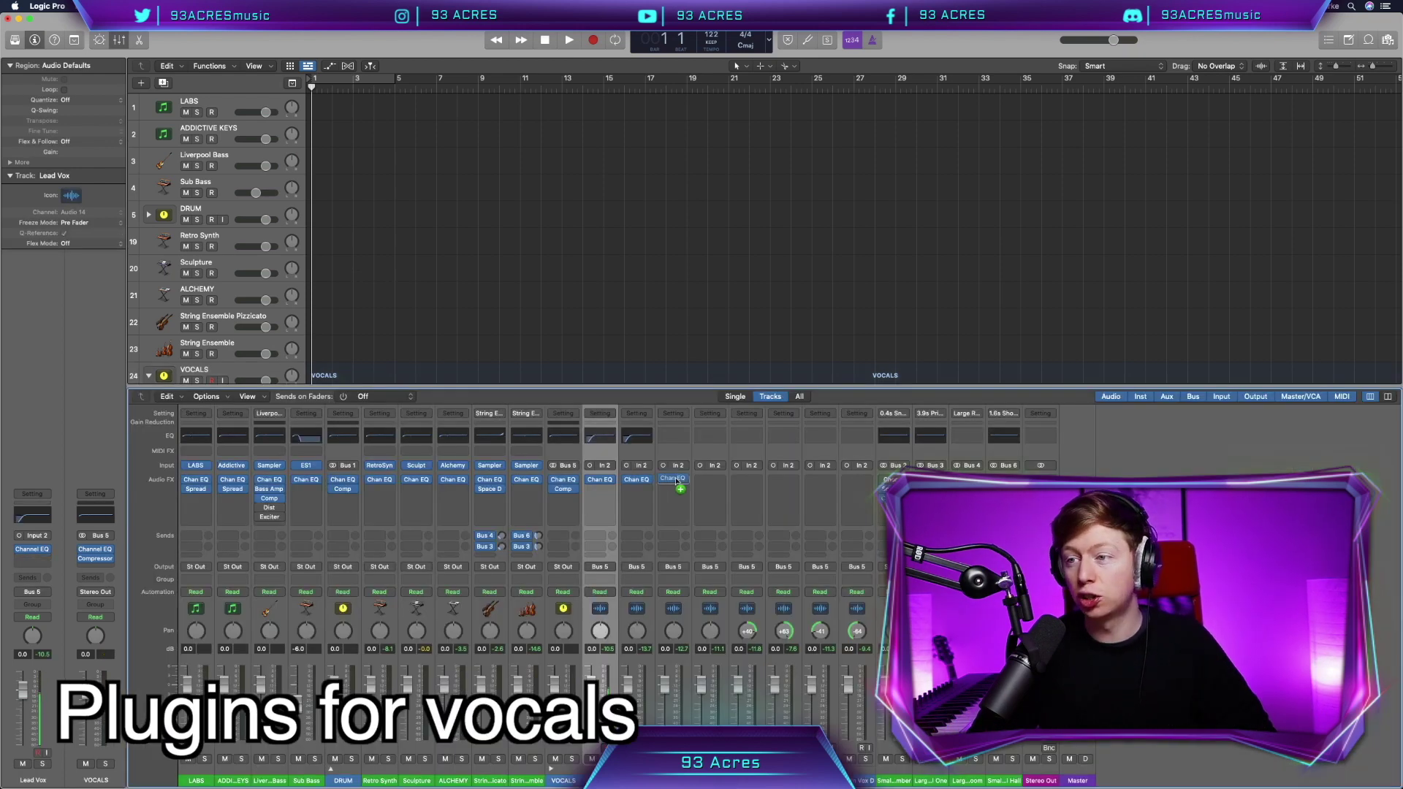
# Copy the low-cut Channel EQ to the Low 8ve Vox channel and check the Channel EQ curve on Lead Vox
pyautogui.moveTo(676, 482); pyautogui.dragTo(676, 485)
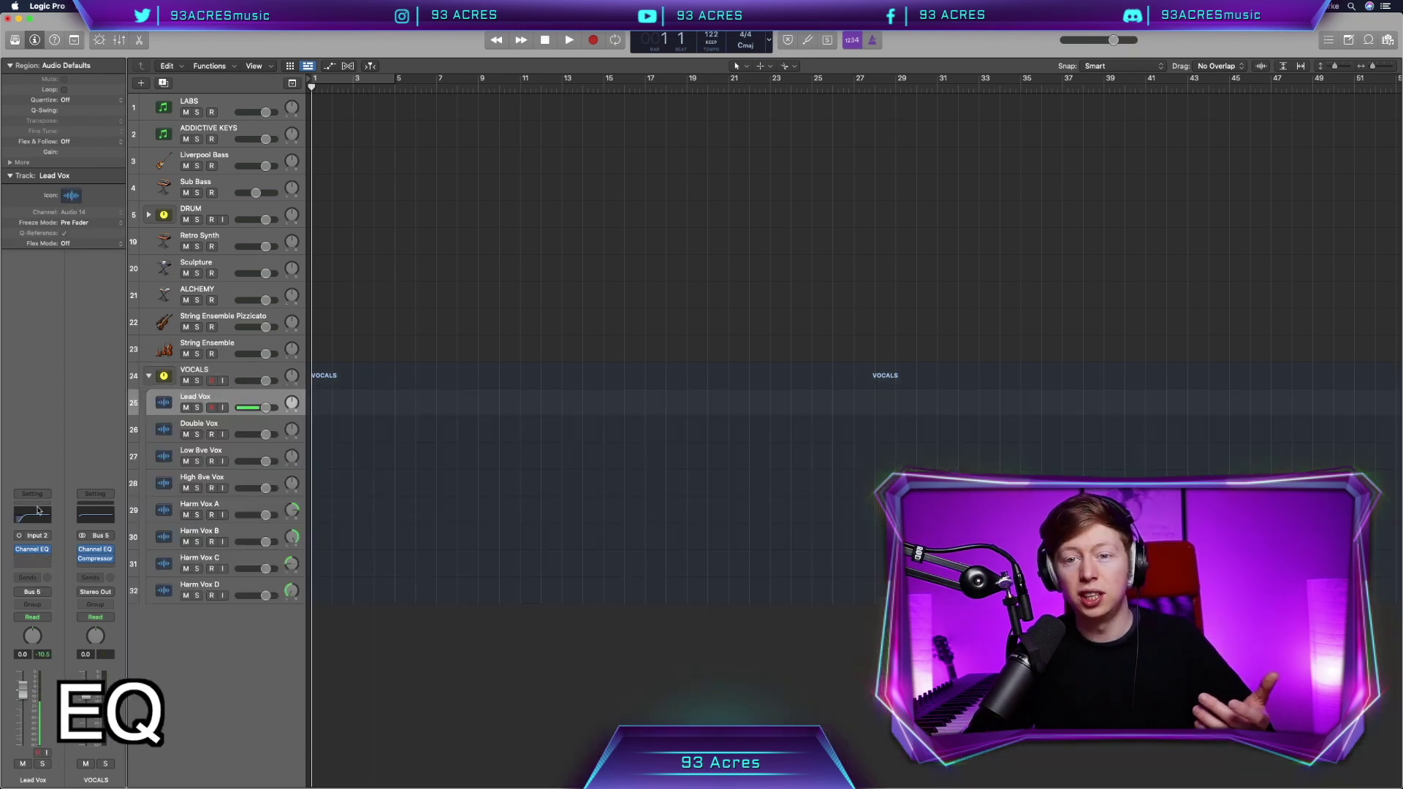
pyautogui.click(33, 548)
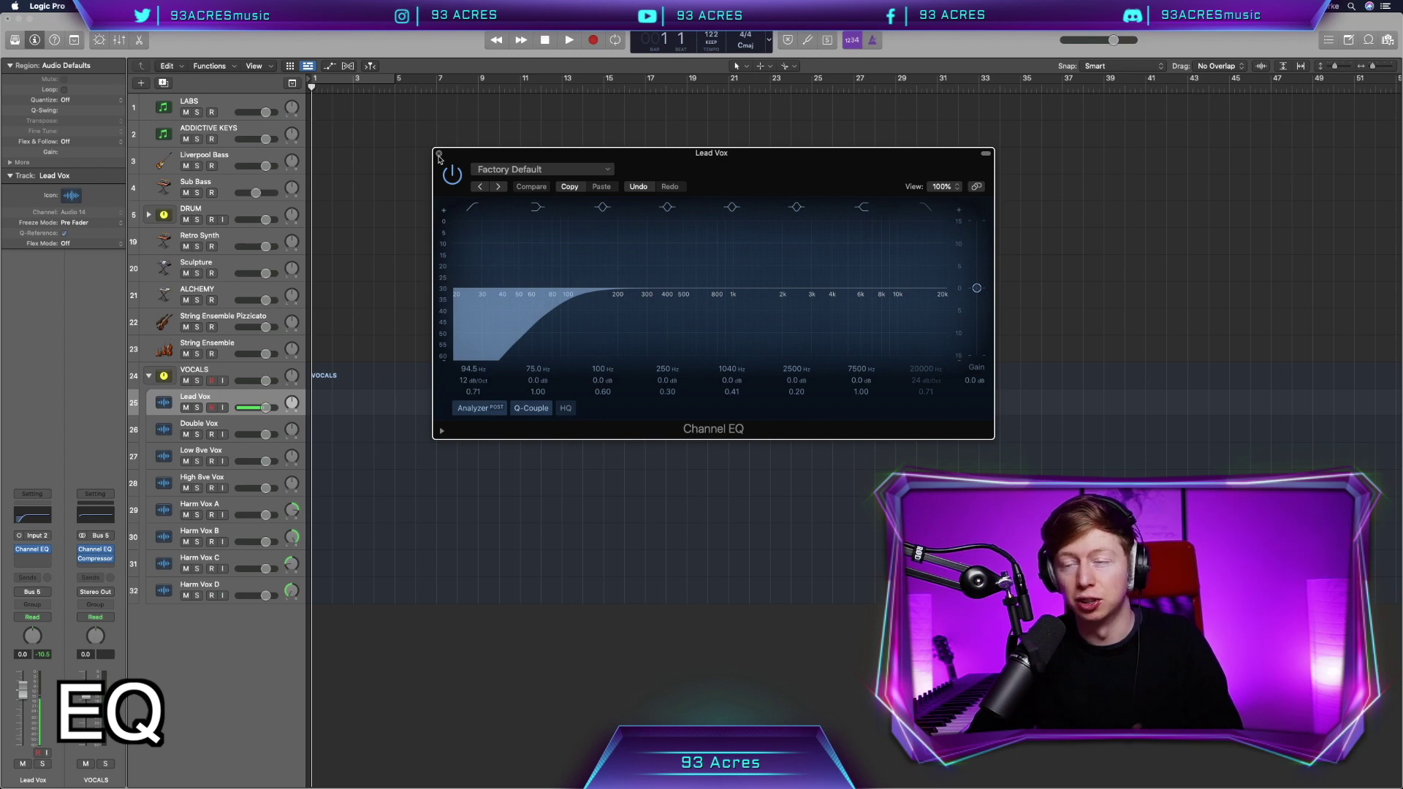
pyautogui.click(438, 153)
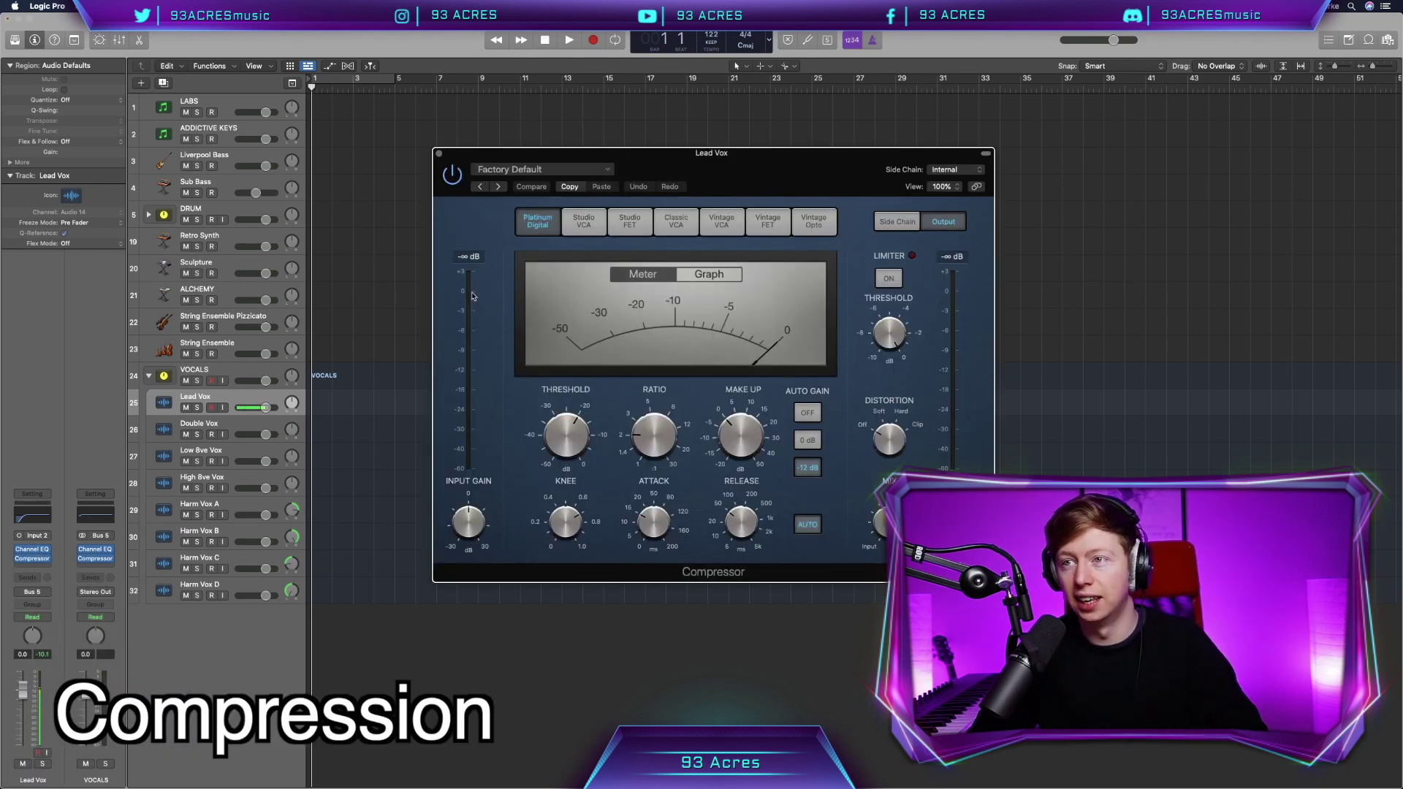
# Add a second mono Compressor to the Lead Vox effects chain
pyautogui.click(32, 558)
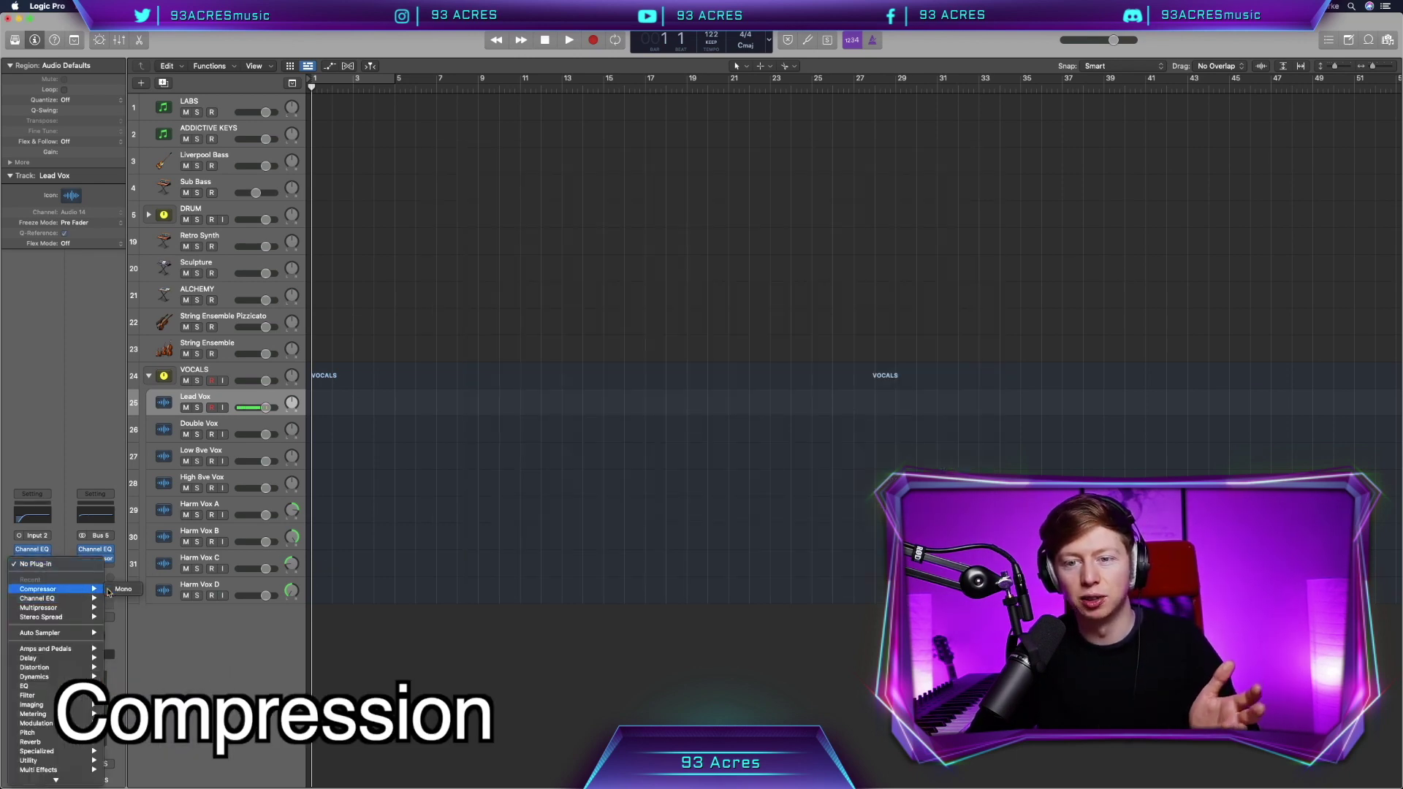
pyautogui.click(122, 588)
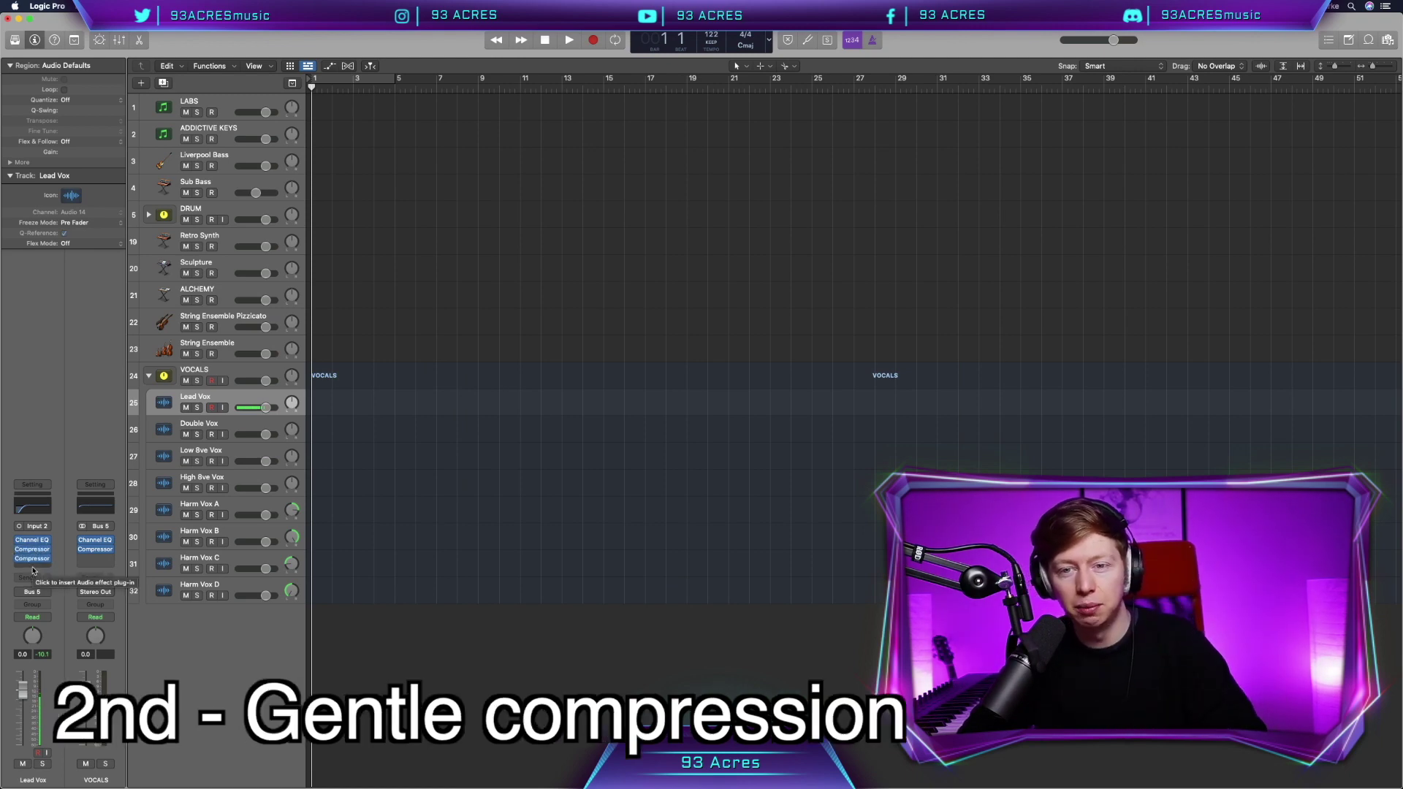
# Add a second Channel EQ to Lead Vox, boosting 3980 Hz by 2.1 dB and the high shelf at 8200 Hz by 3.1 dB
pyautogui.click(33, 571)
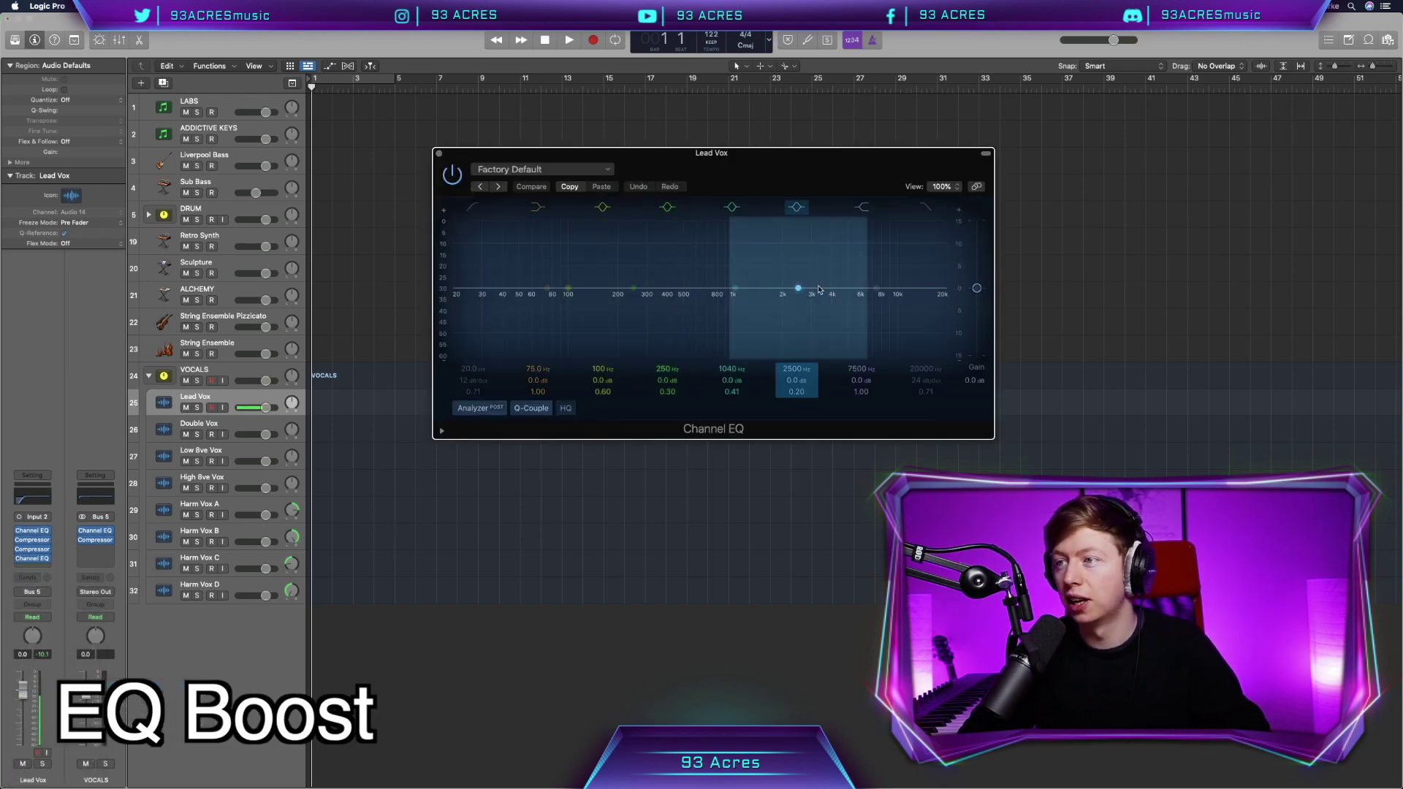
pyautogui.moveTo(818, 289); pyautogui.dragTo(851, 279)
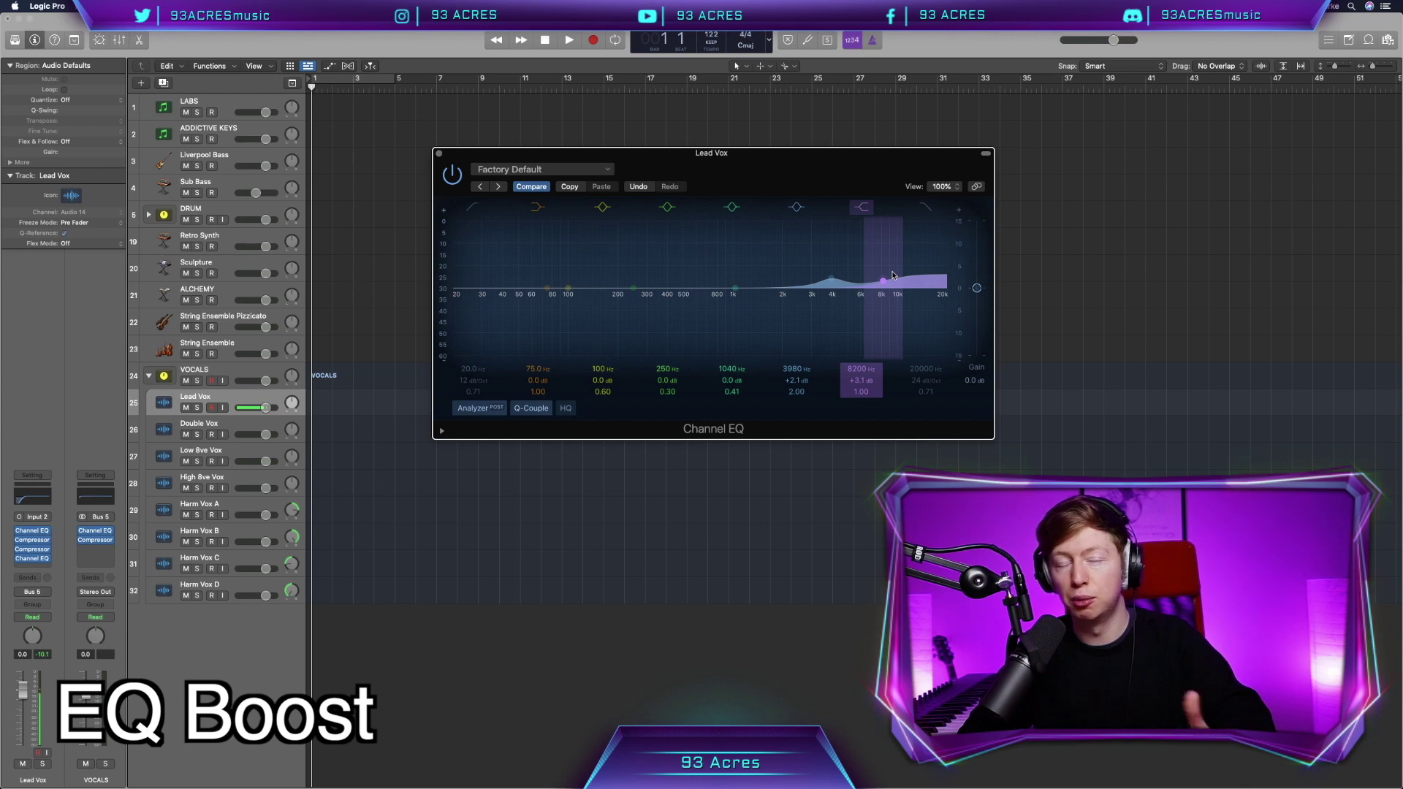
pyautogui.click(439, 154)
# Insert DeEsser 2 after the second Channel EQ on Lead Vox and close its plug-in window
pyautogui.click(47, 567)
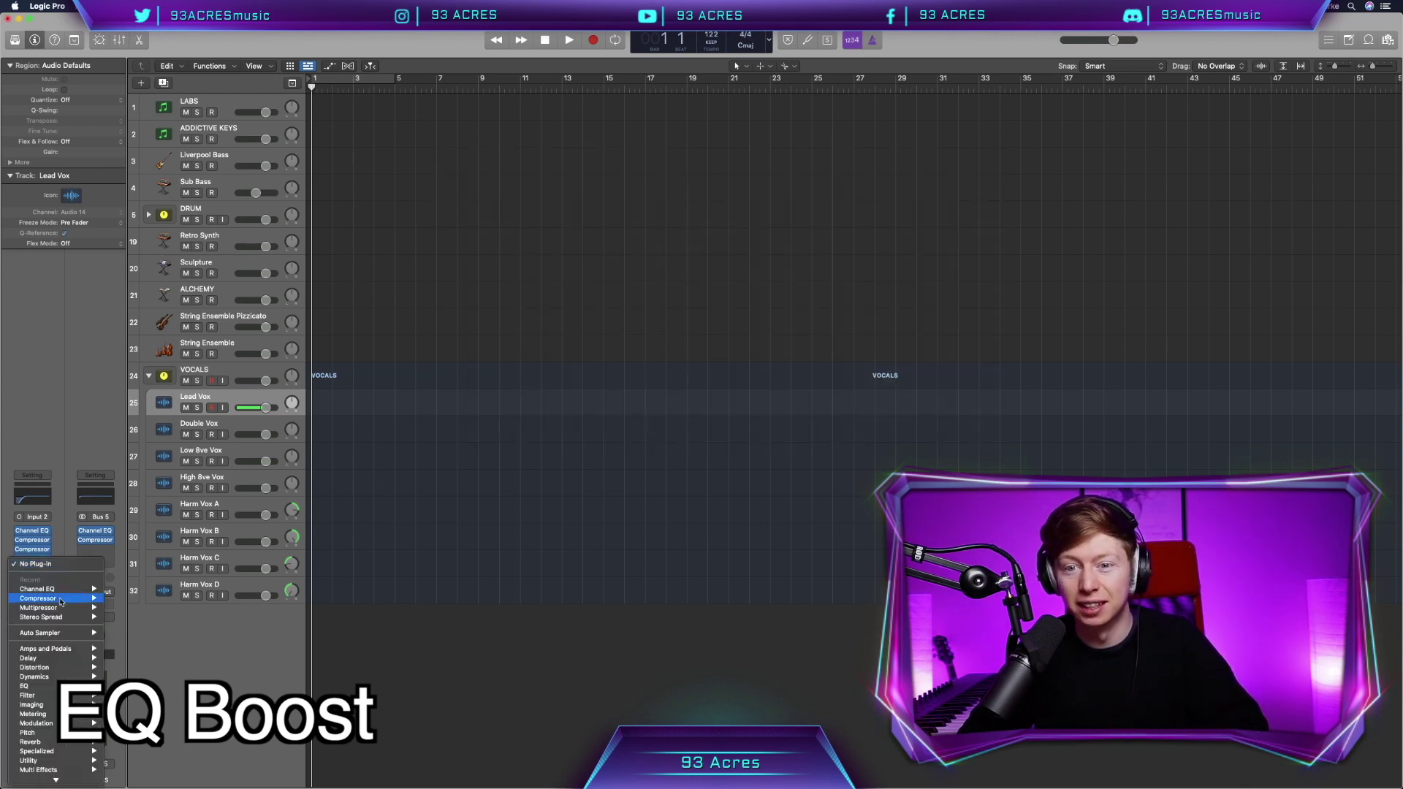
pyautogui.click(134, 695)
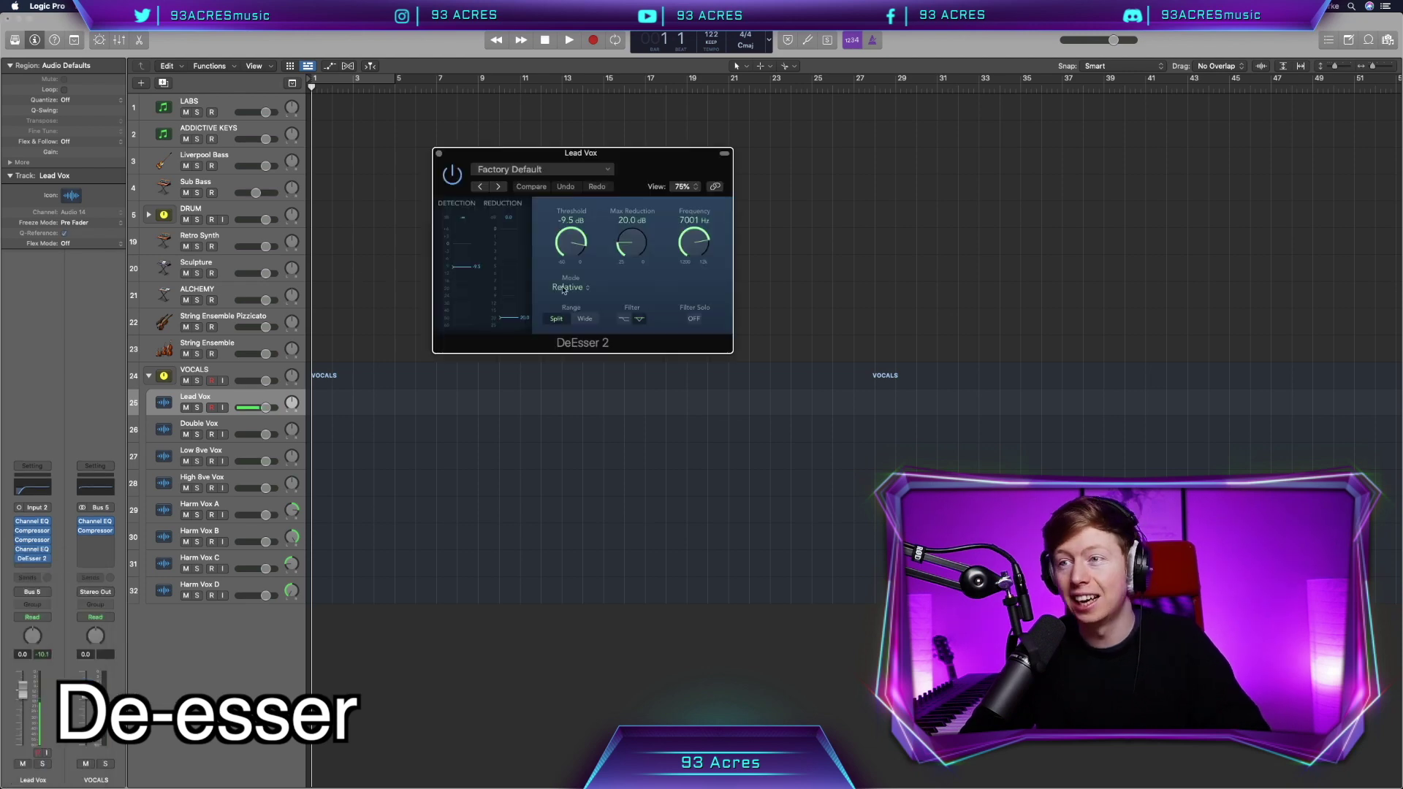
pyautogui.click(439, 155)
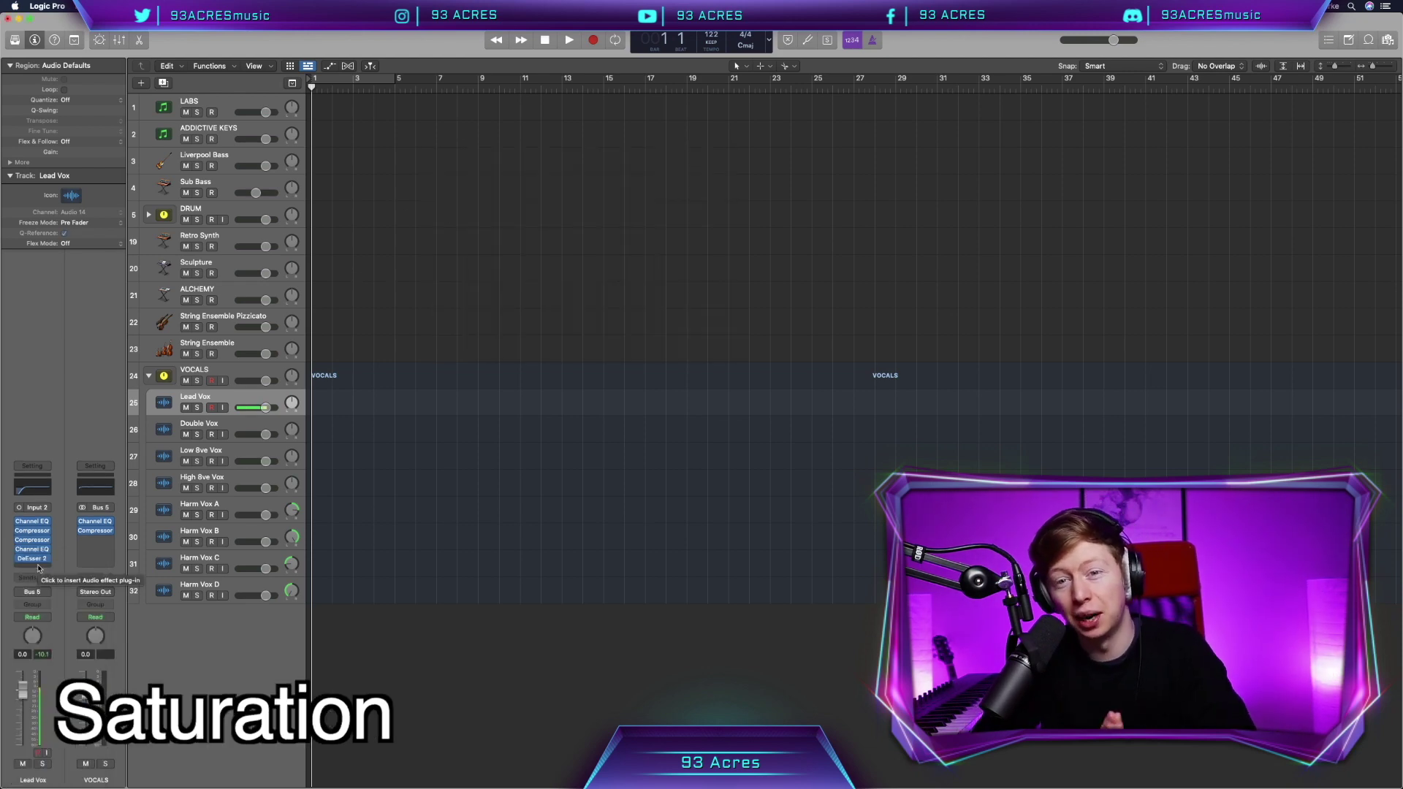
pyautogui.click(39, 567)
pyautogui.moveTo(43, 676)
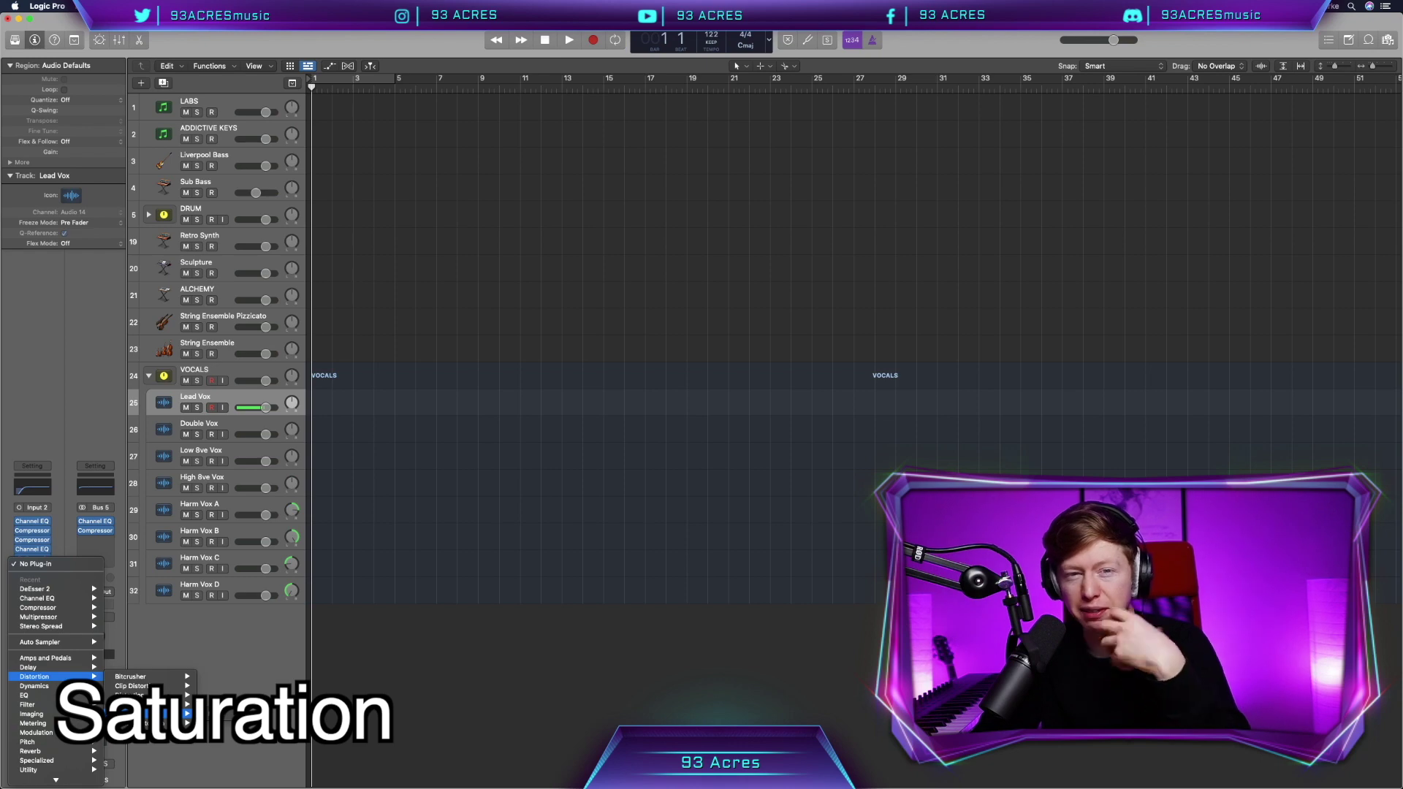
pyautogui.click(261, 626)
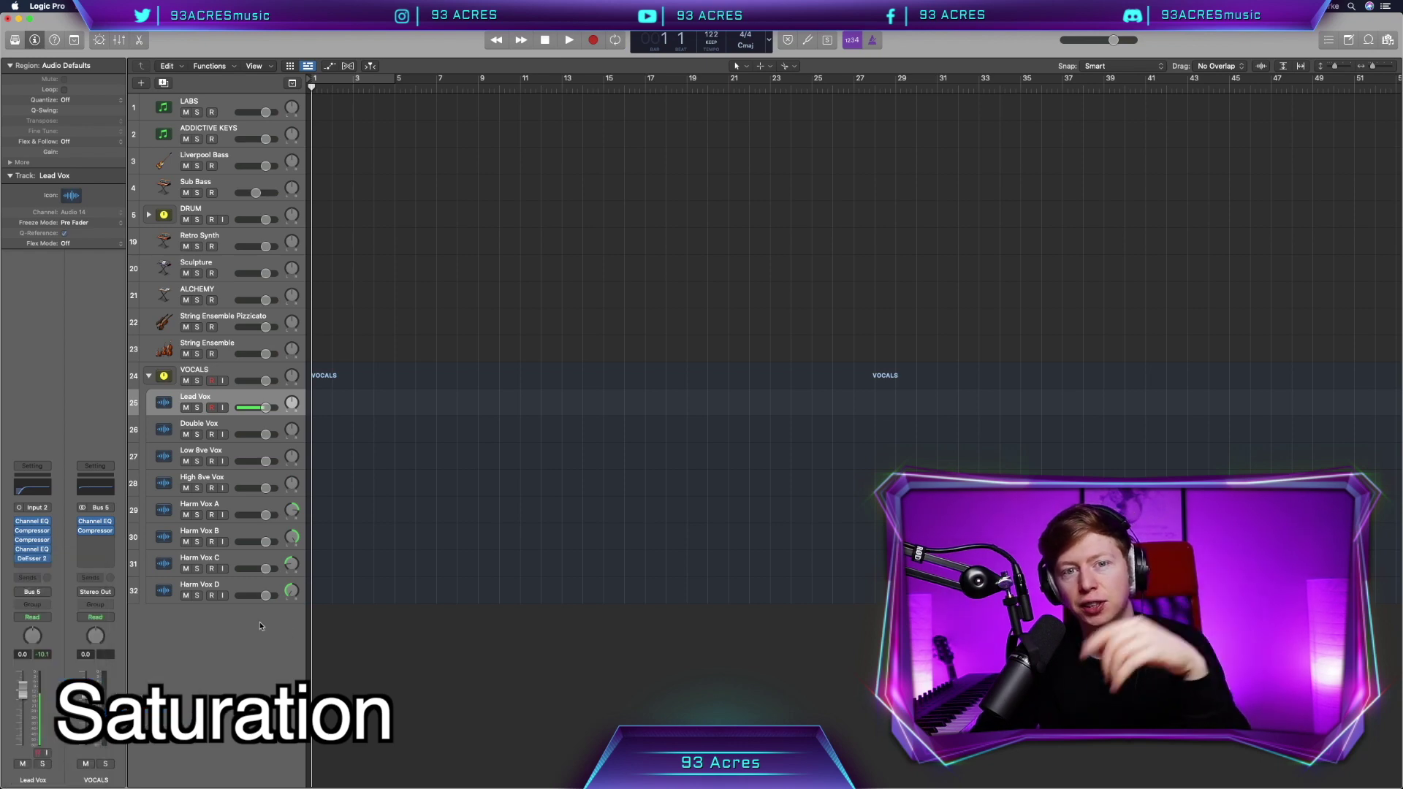
# Add sends to Bus 11 and Bus 12 on the VOCALS stack
pyautogui.click(344, 414)
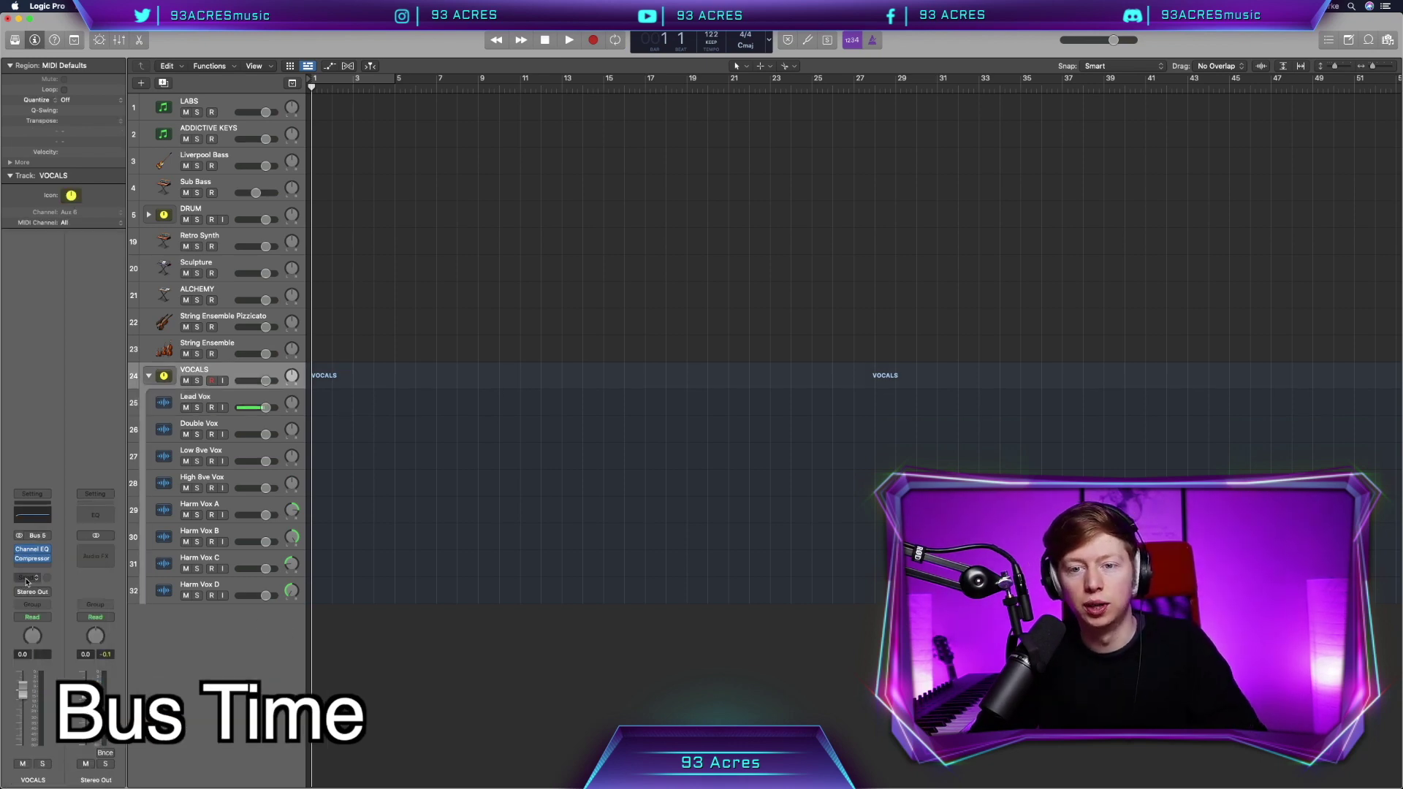
pyautogui.click(27, 579)
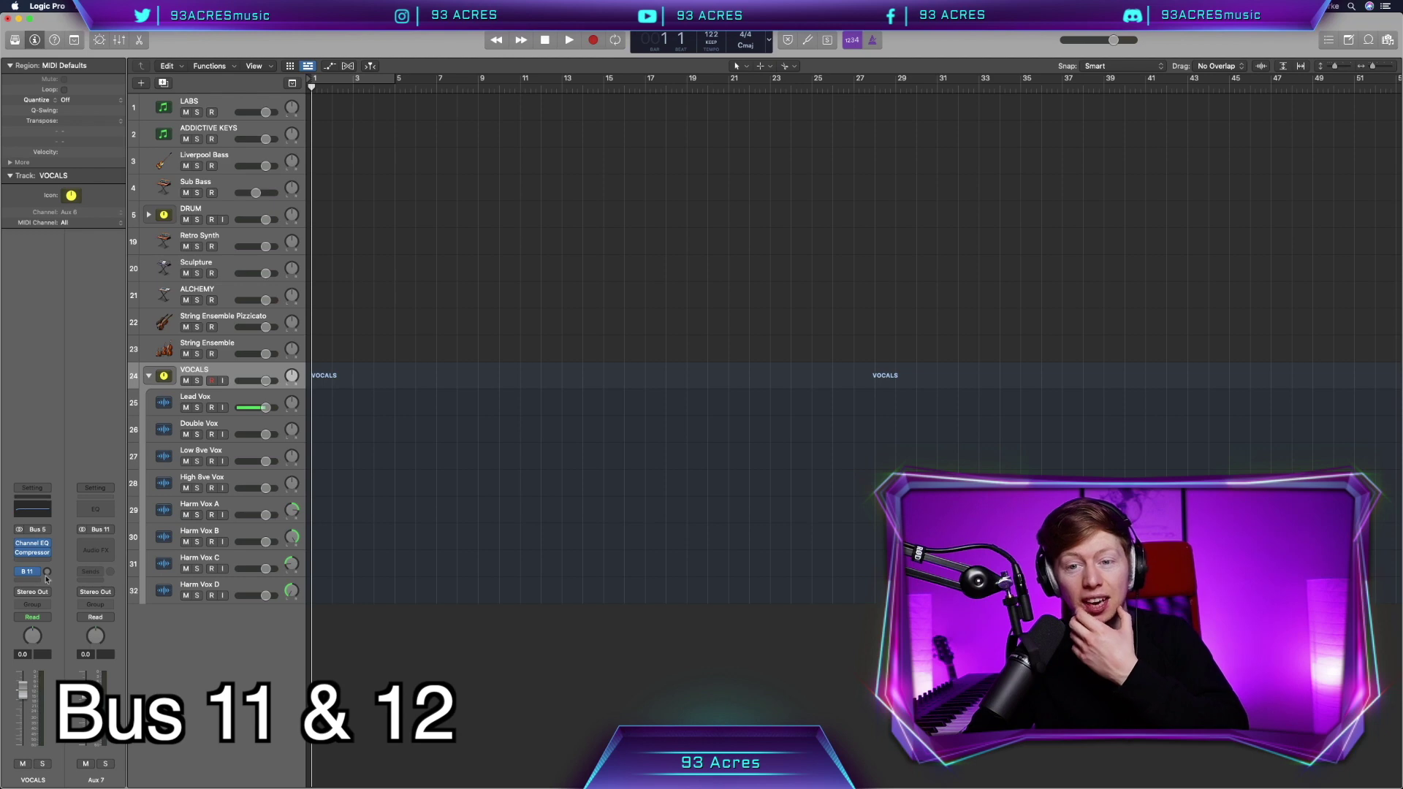
pyautogui.click(33, 576)
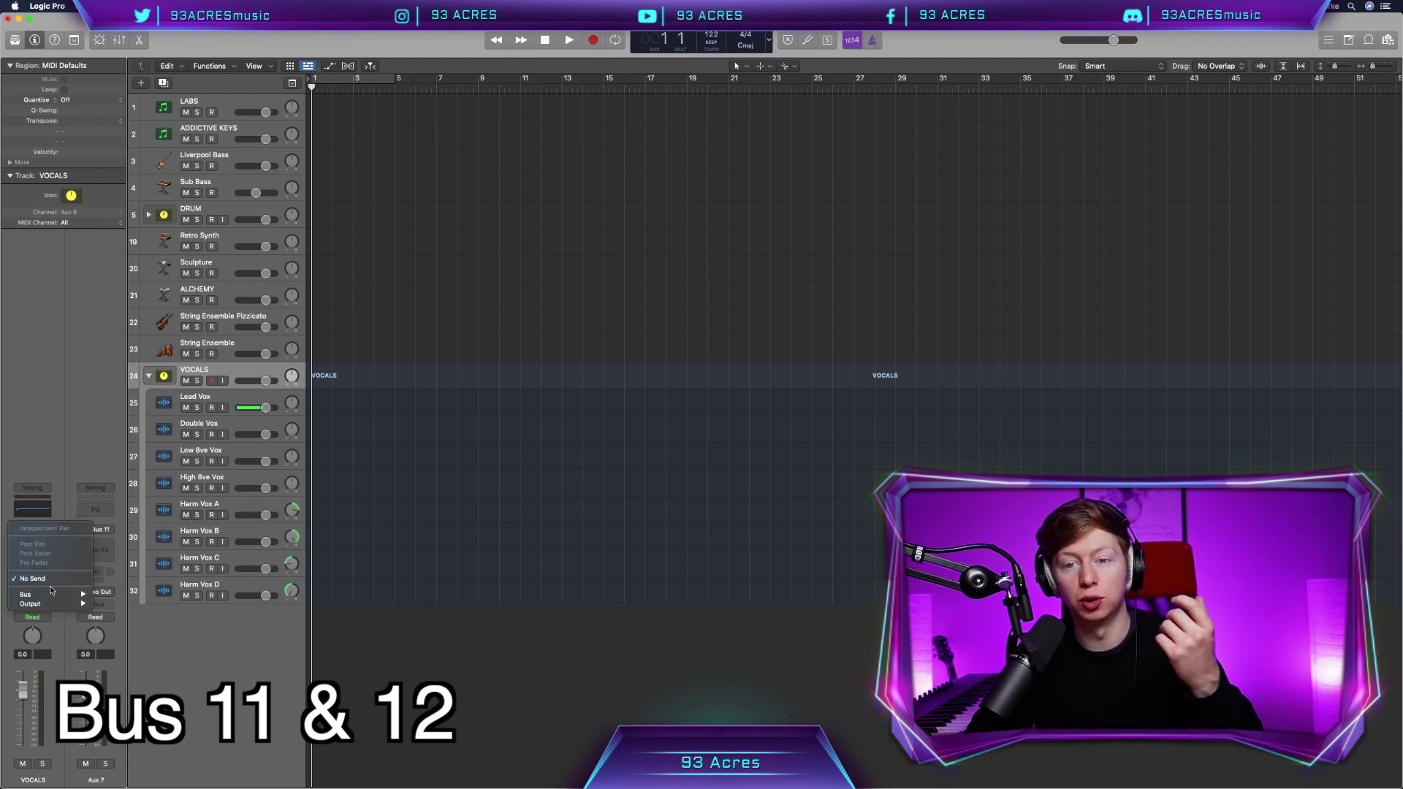
pyautogui.moveTo(51, 594)
pyautogui.click(109, 584)
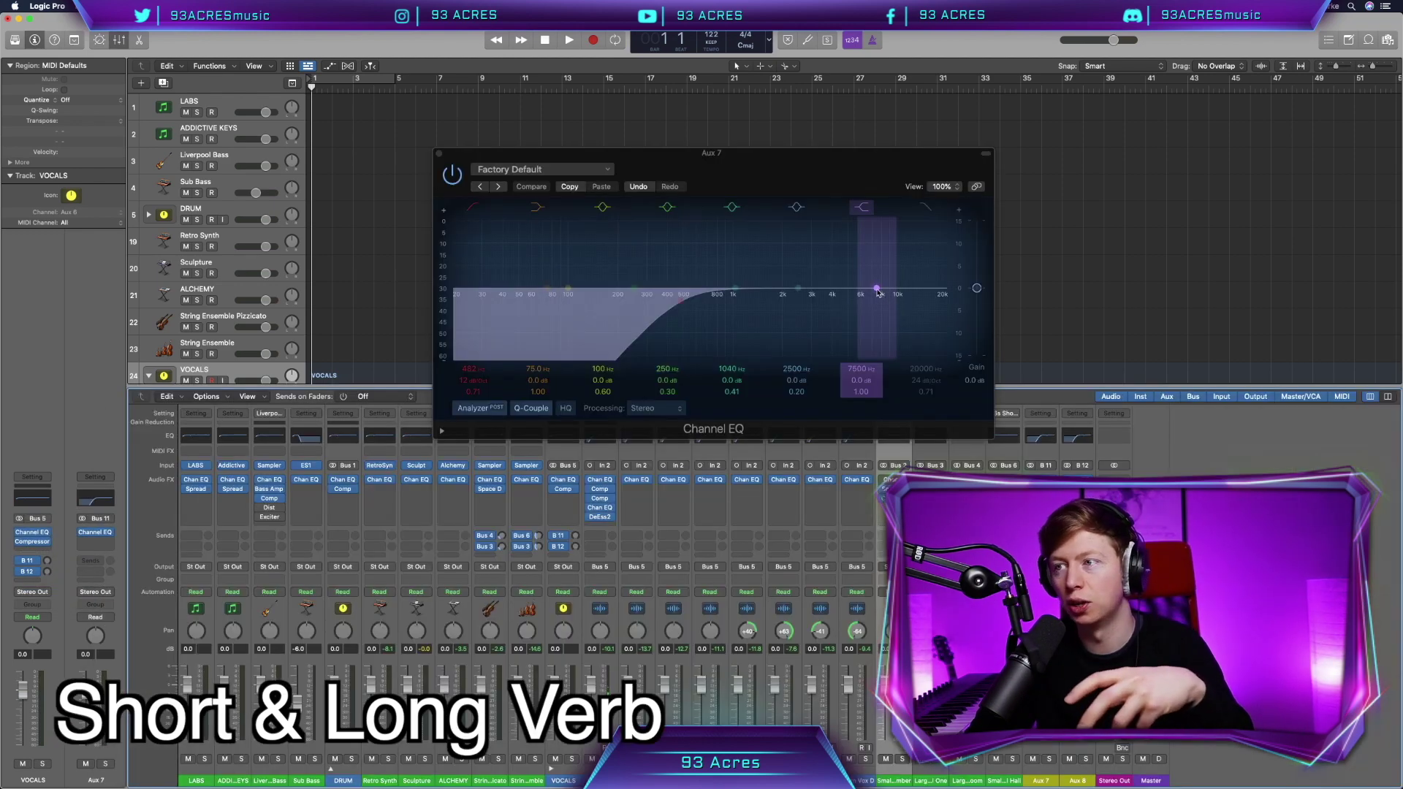
# On Aux 7, lower the high shelf in the Channel EQ and set the Space Designer predelay to 50 ms
pyautogui.moveTo(878, 291); pyautogui.dragTo(831, 304)
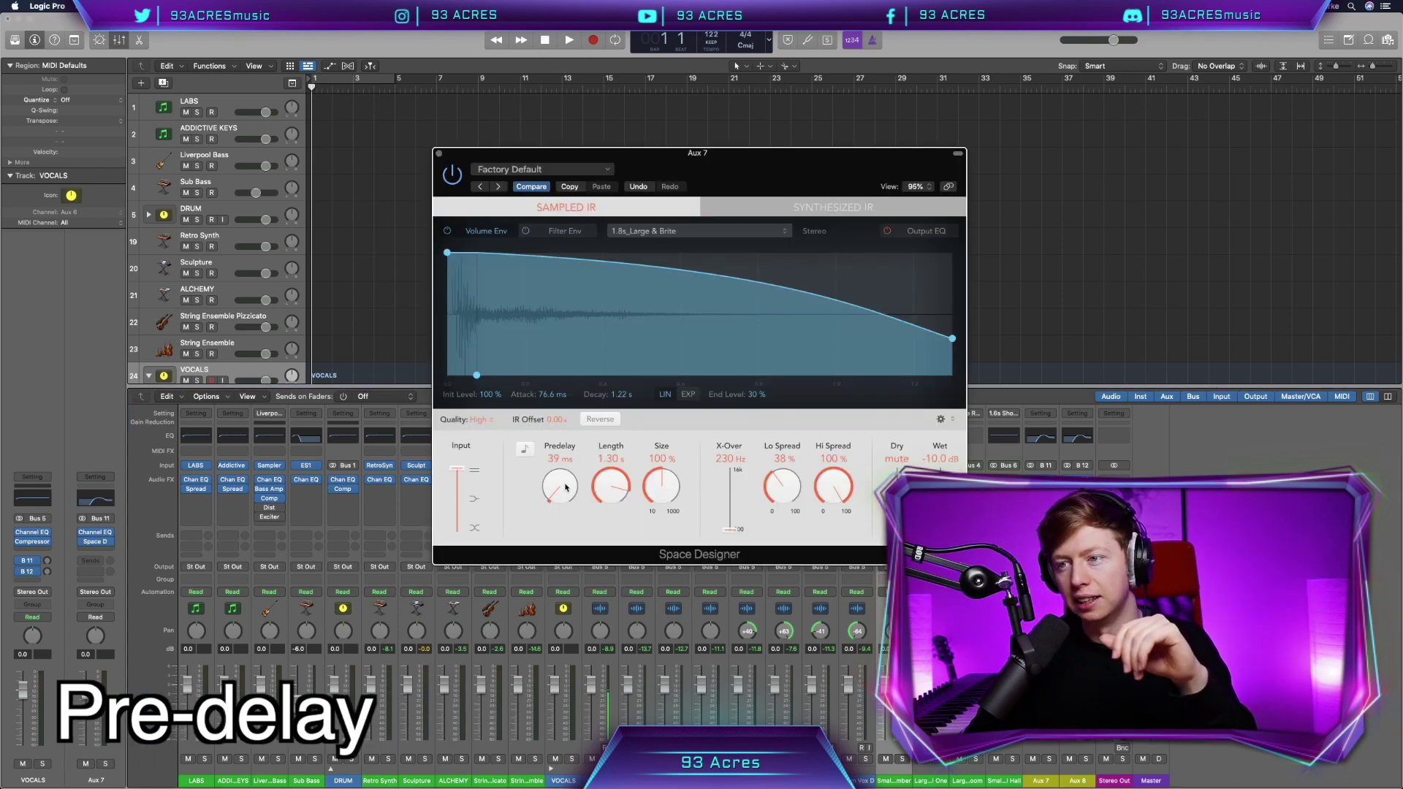
pyautogui.moveTo(566, 487); pyautogui.dragTo(566, 486)
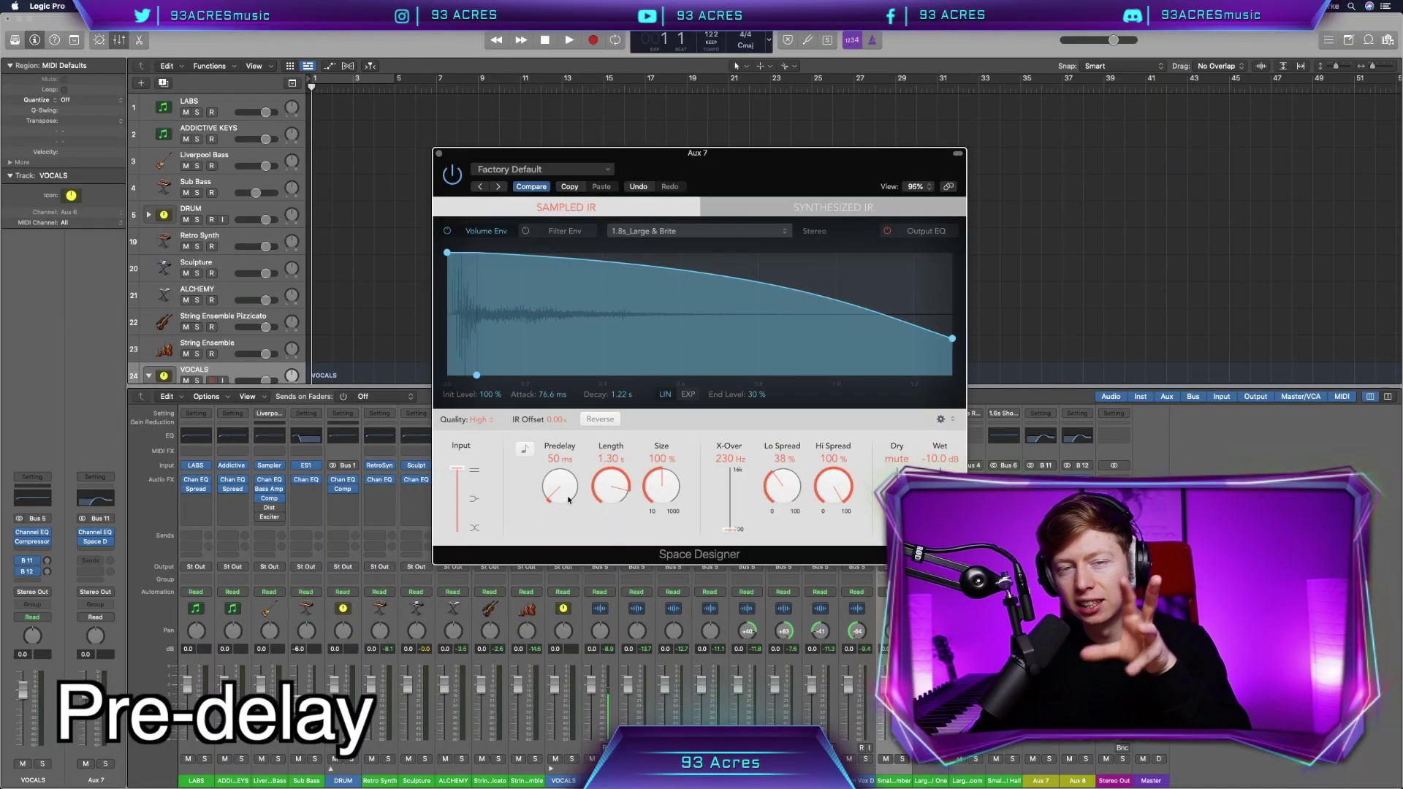
# Close Aux 7's Space Designer and raise the Length and Size of the next reverb bus in its Space Designer
pyautogui.click(440, 154)
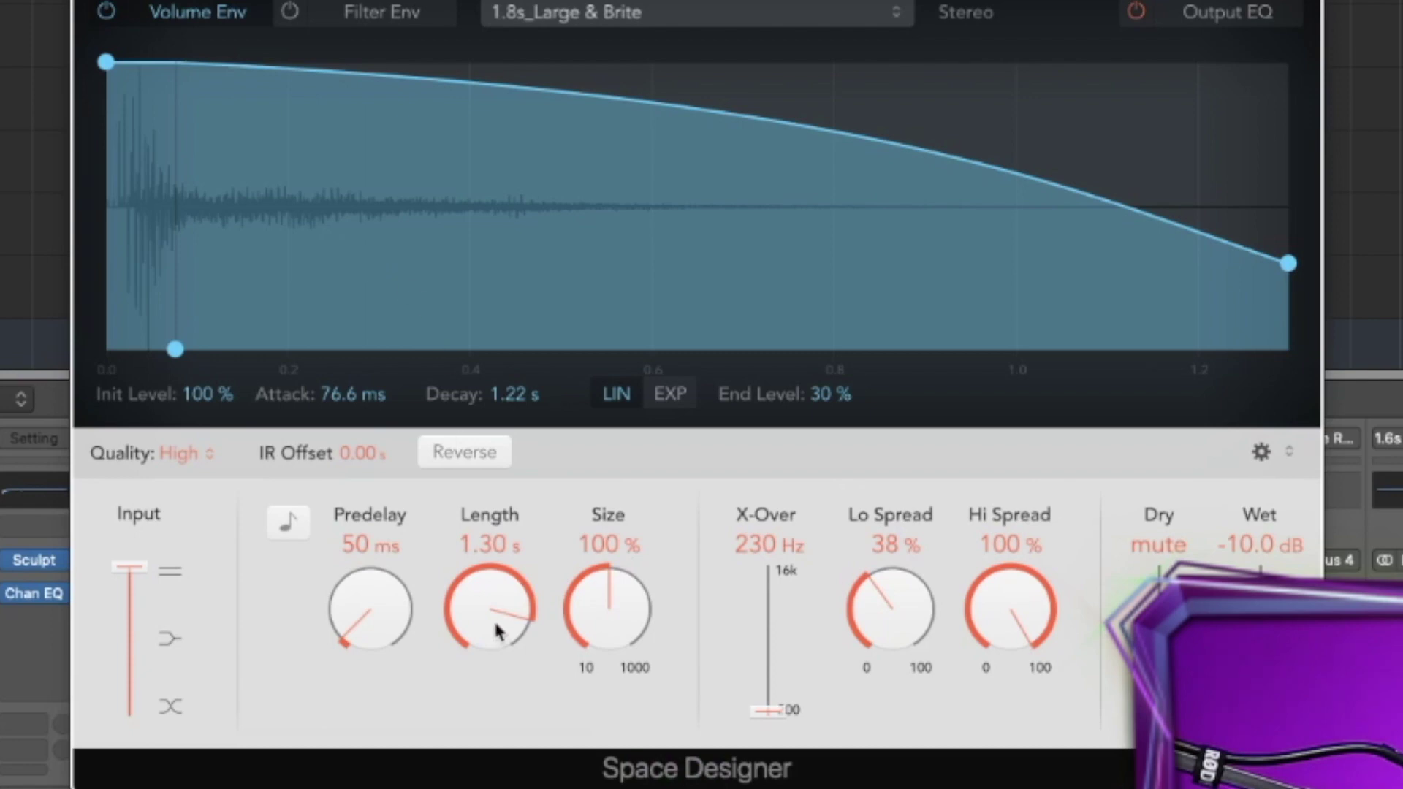
pyautogui.moveTo(497, 630); pyautogui.dragTo(485, 524)
pyautogui.moveTo(598, 626); pyautogui.dragTo(599, 581)
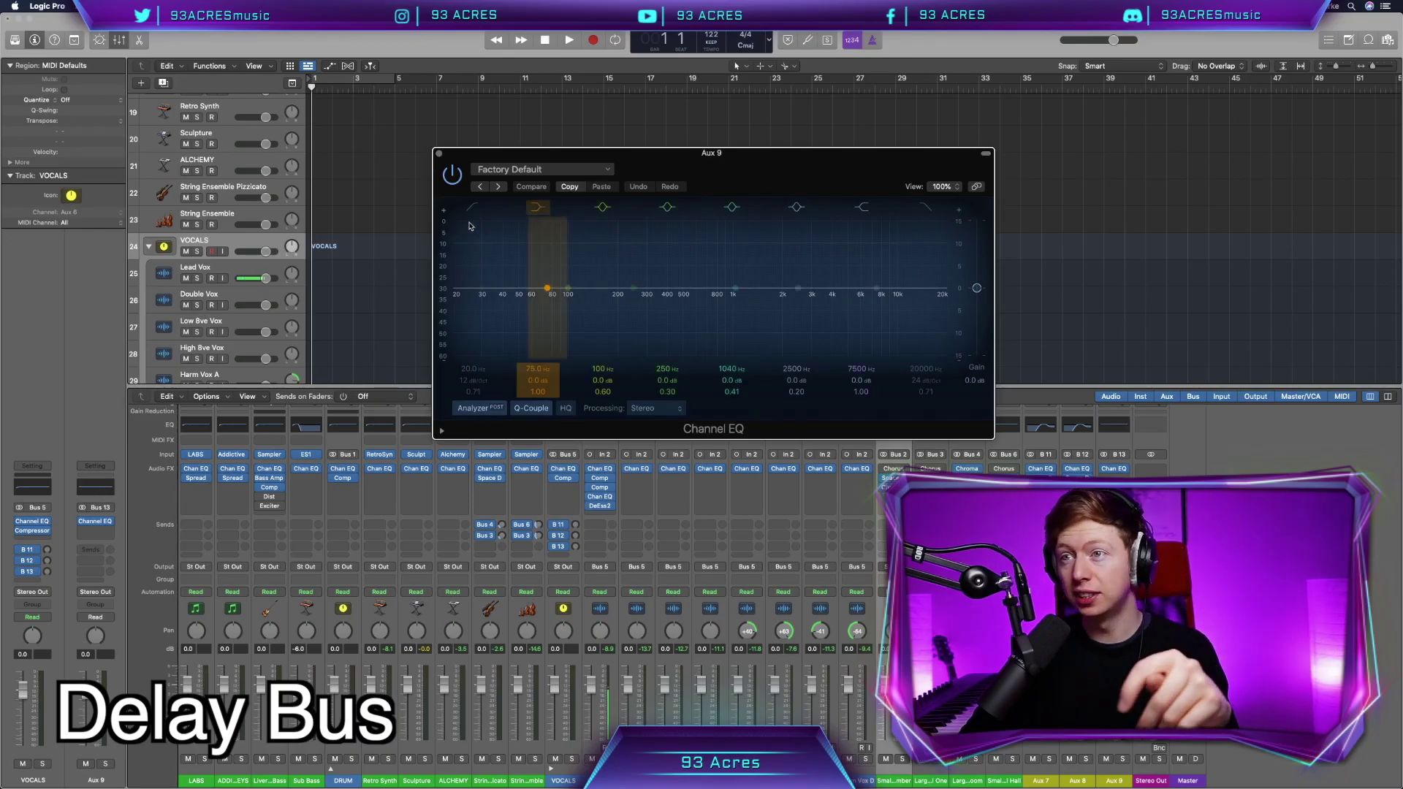
# Close the Channel EQ on Aux 9 and set its Tape Delay note value to 1/4
pyautogui.click(439, 154)
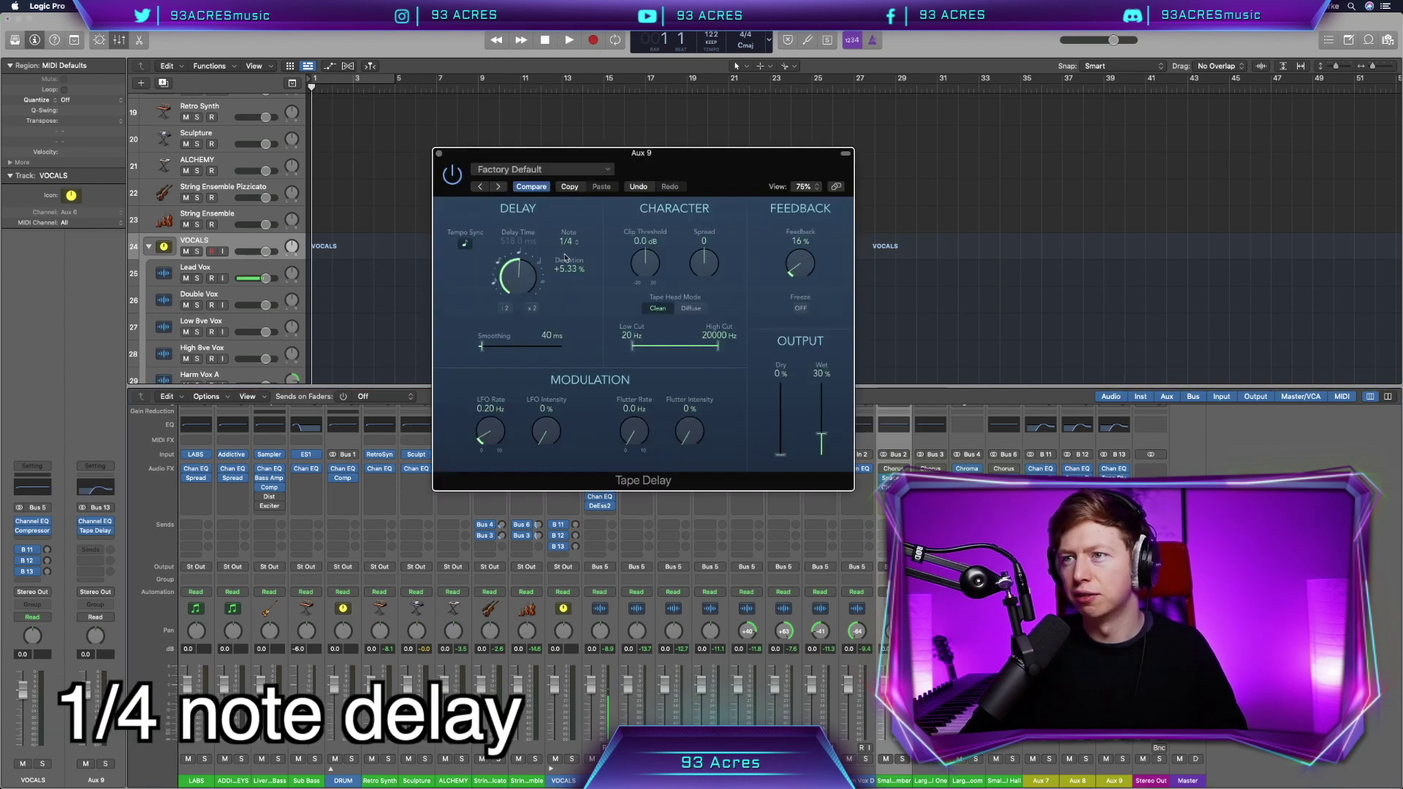
pyautogui.click(570, 244)
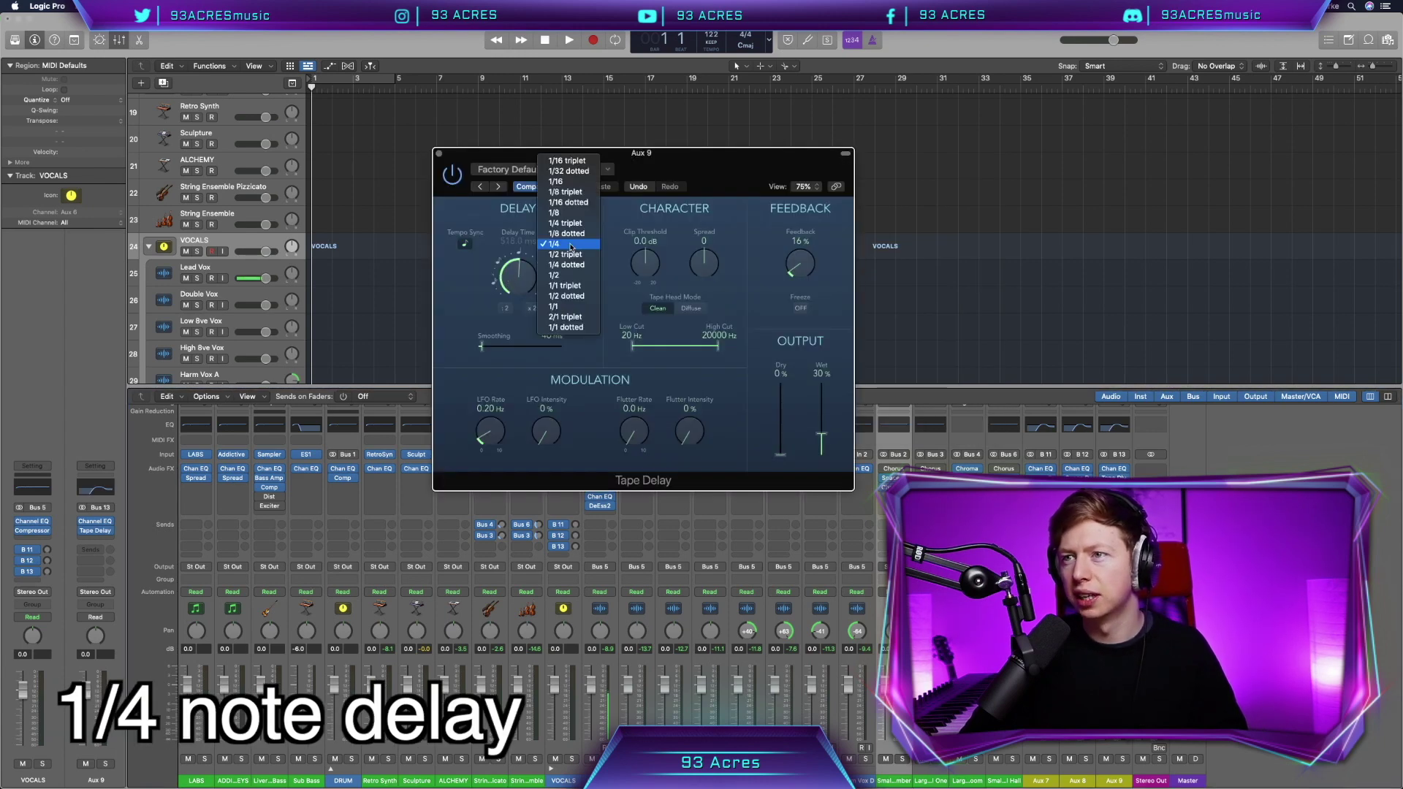
pyautogui.click(571, 245)
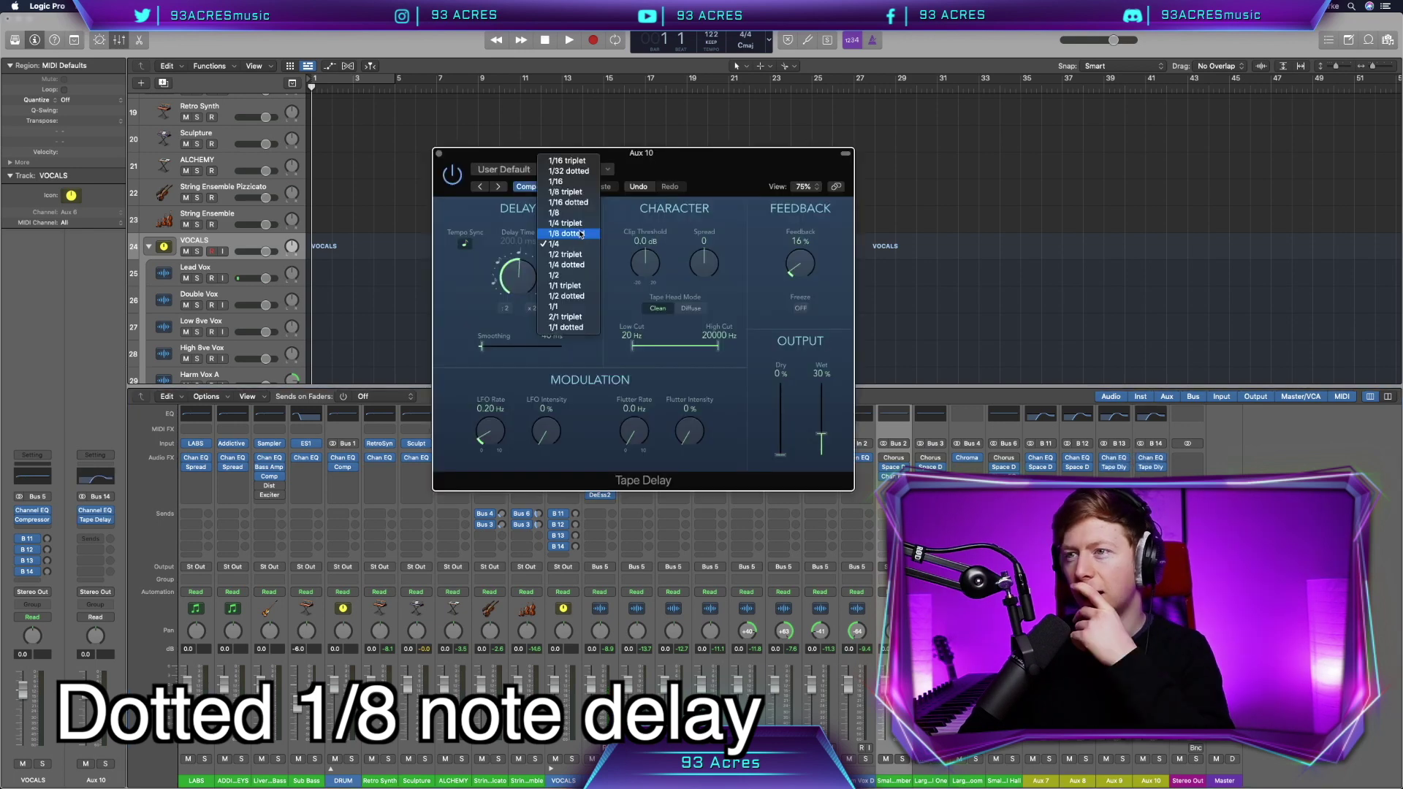
# Set the Tape Delay on Aux 10 to a 1/8 dotted note and adjust the delay time on Aux 11
pyautogui.click(579, 234)
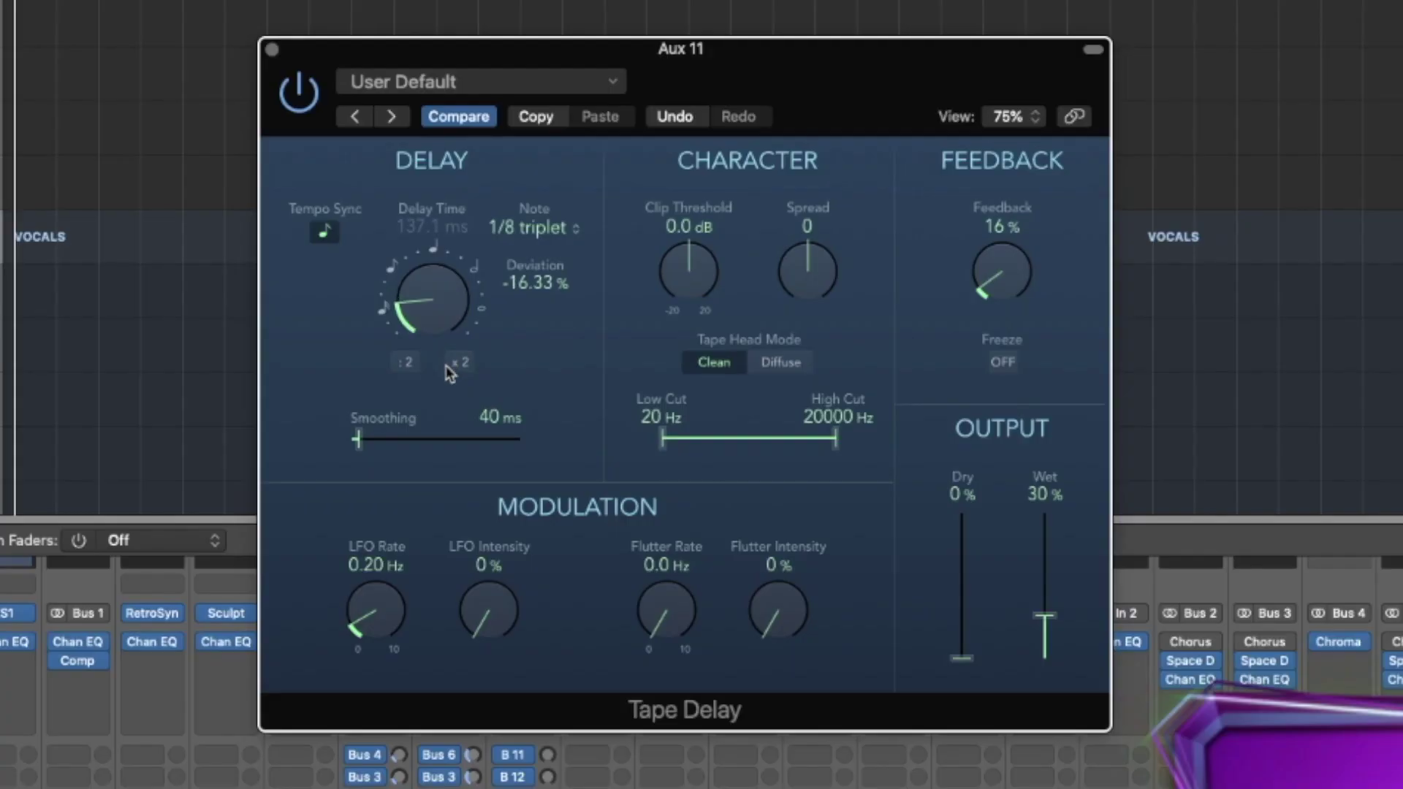
pyautogui.moveTo(524, 310); pyautogui.dragTo(526, 325)
pyautogui.moveTo(445, 390); pyautogui.dragTo(444, 396)
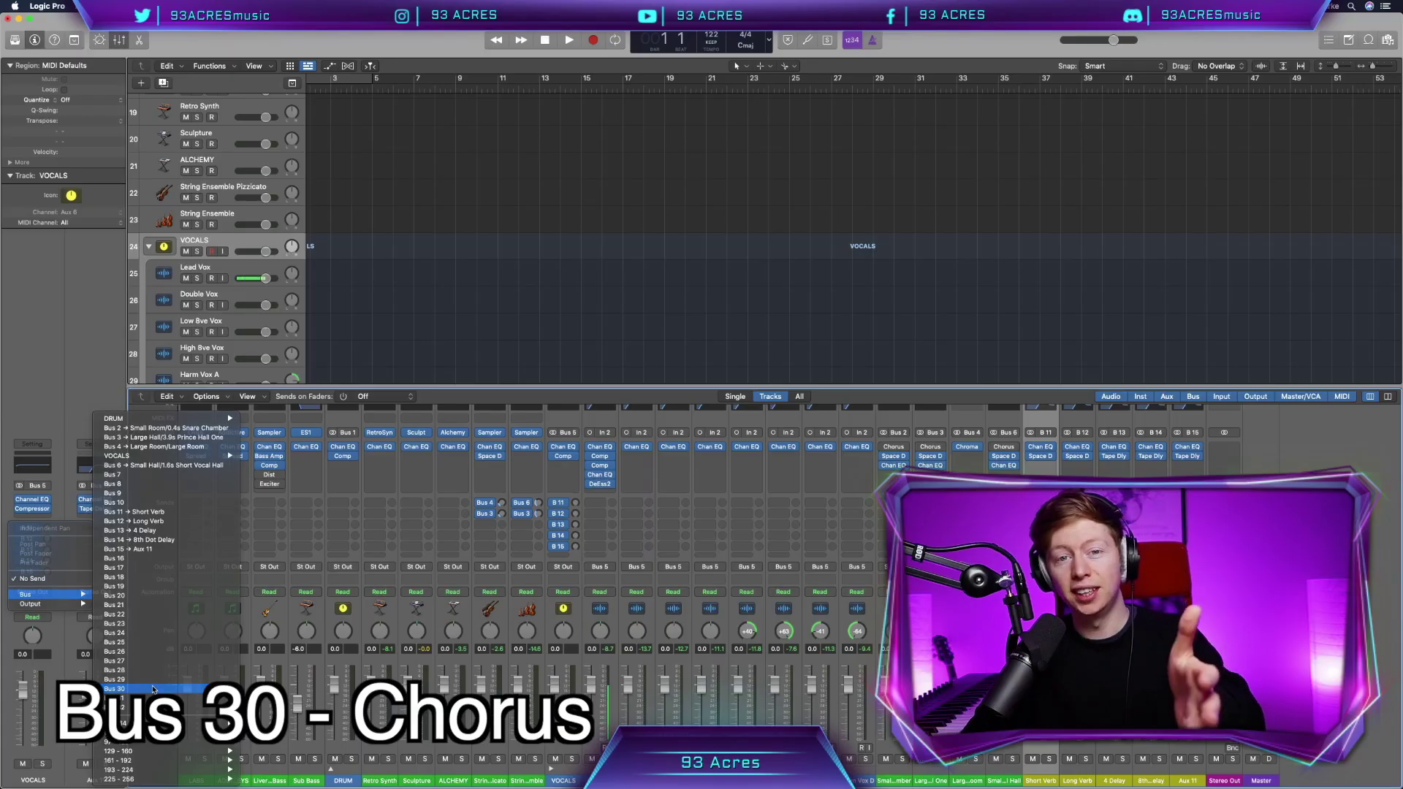
# Add a send to Bus 30 on the VOCALS stack and insert a Chorus on its aux channel
pyautogui.click(153, 689)
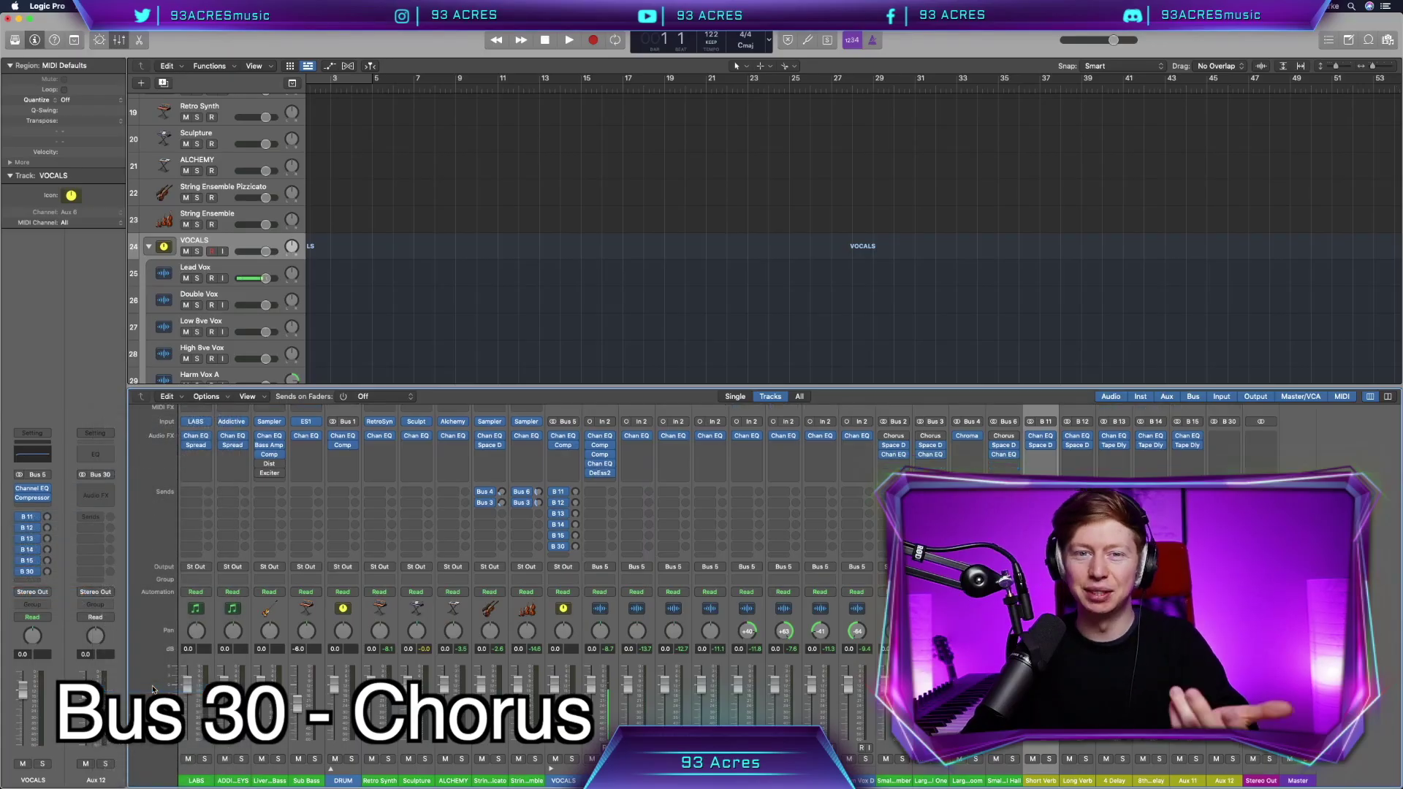
pyautogui.click(110, 491)
pyautogui.moveTo(133, 625)
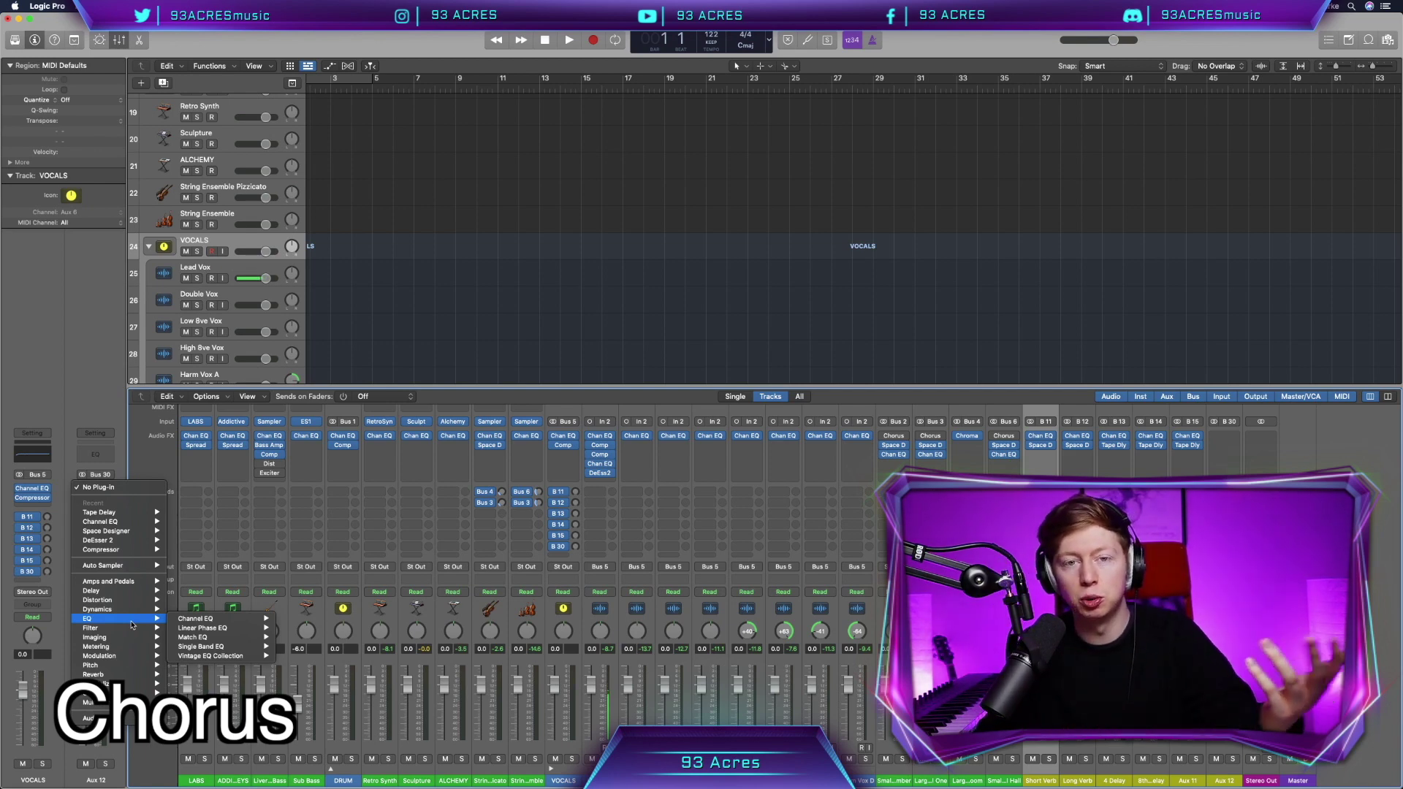
pyautogui.moveTo(139, 658)
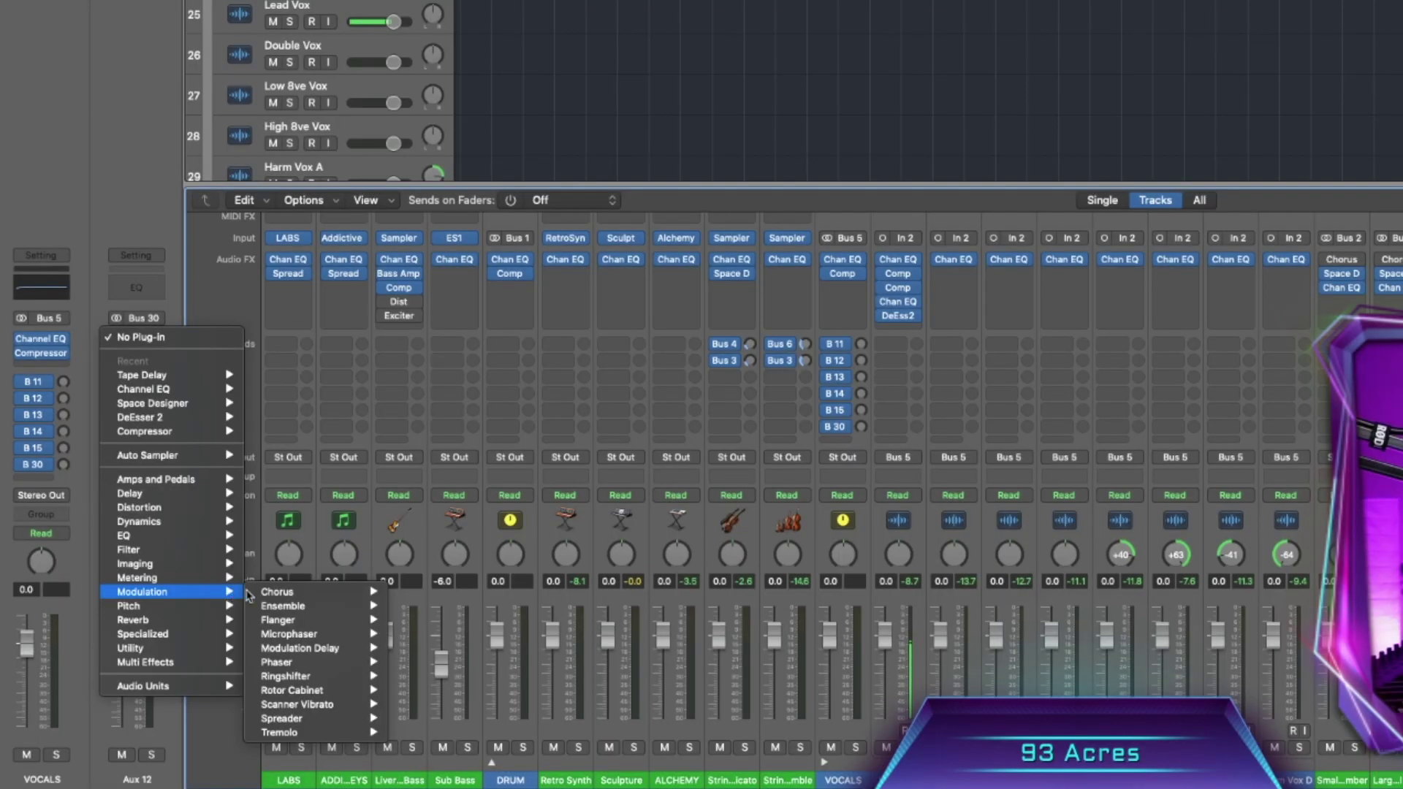
pyautogui.click(420, 590)
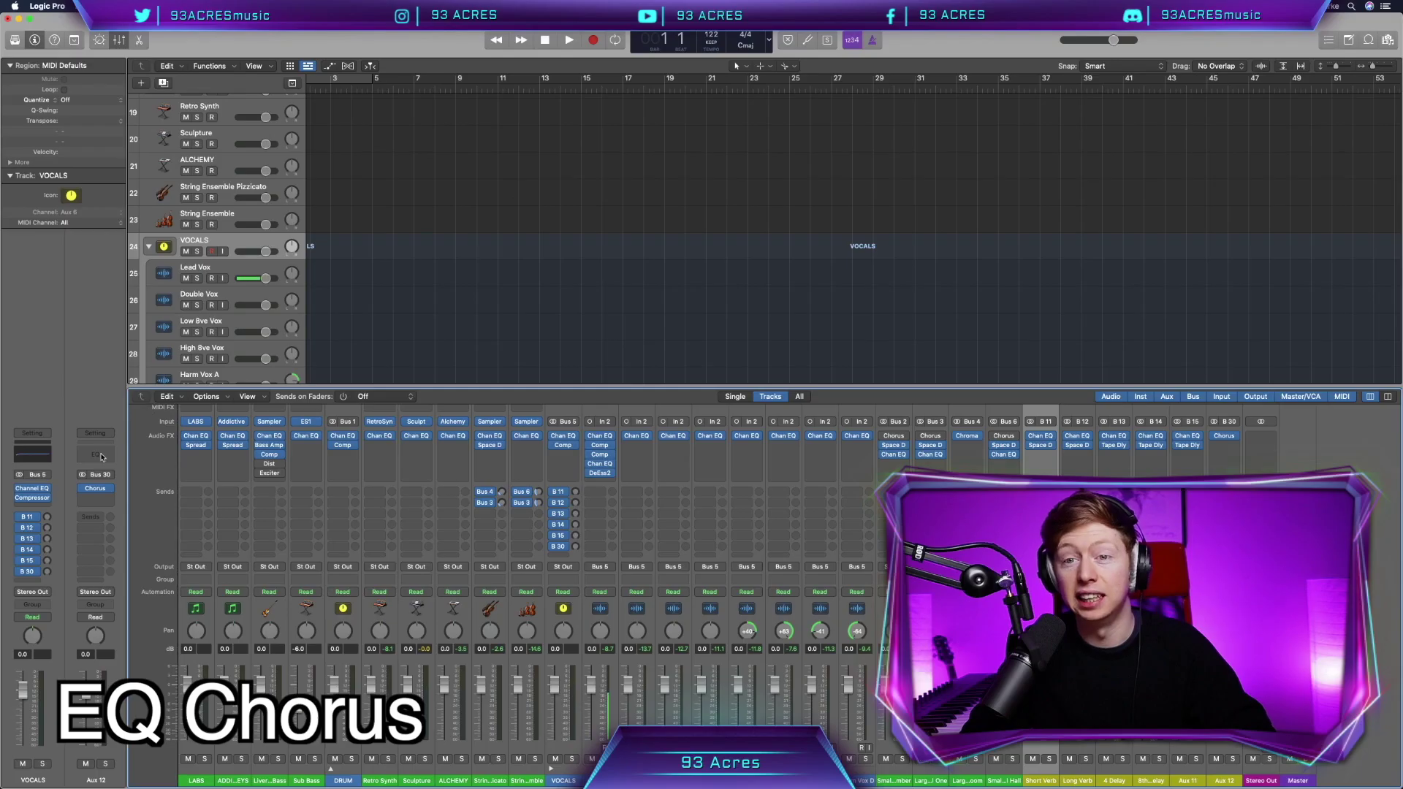
# In Aux 12's Channel EQ, raise the low cut, switch off the high shelf and bring a high cut down, leaving only the mids
pyautogui.moveTo(486, 220); pyautogui.dragTo(657, 300)
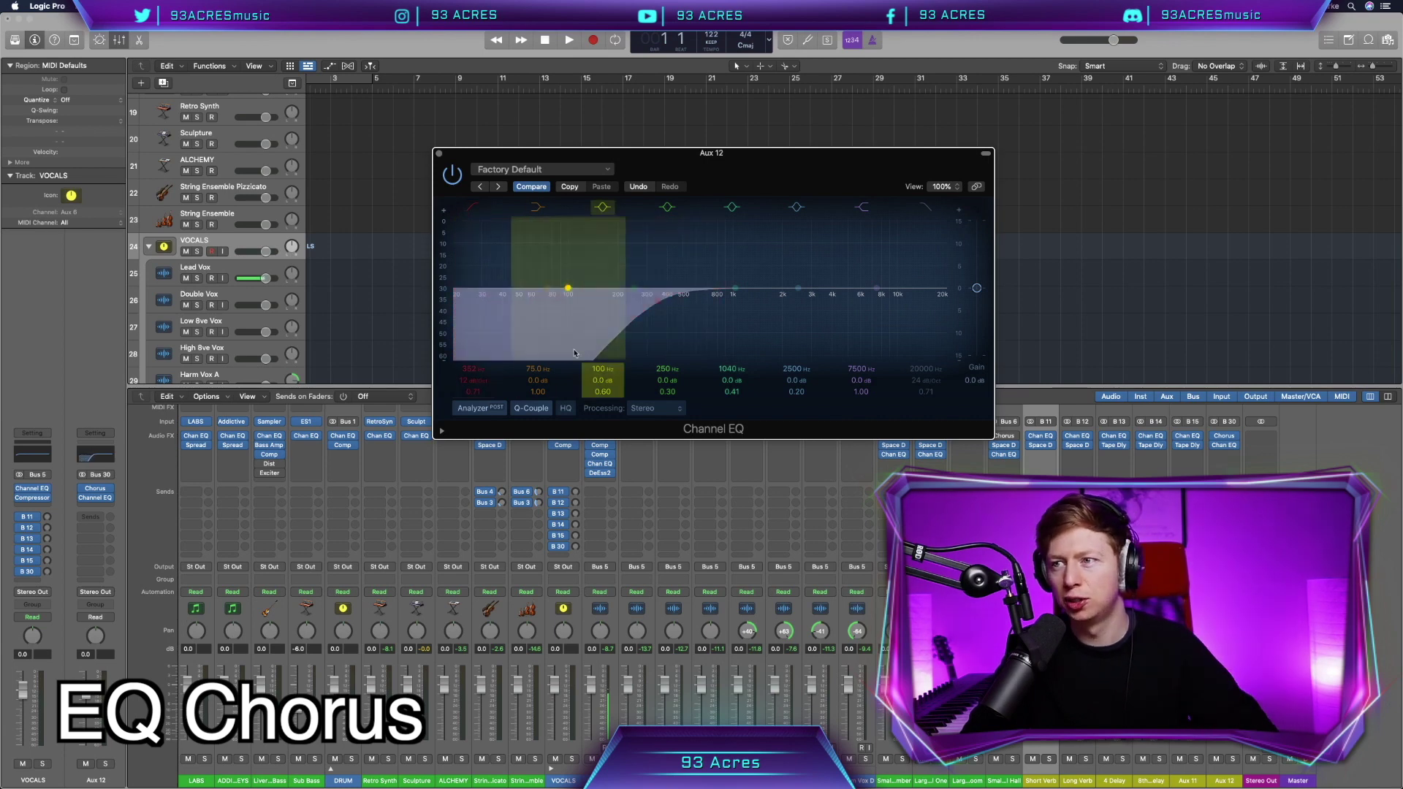
pyautogui.moveTo(860, 292); pyautogui.dragTo(817, 341)
pyautogui.click(863, 209)
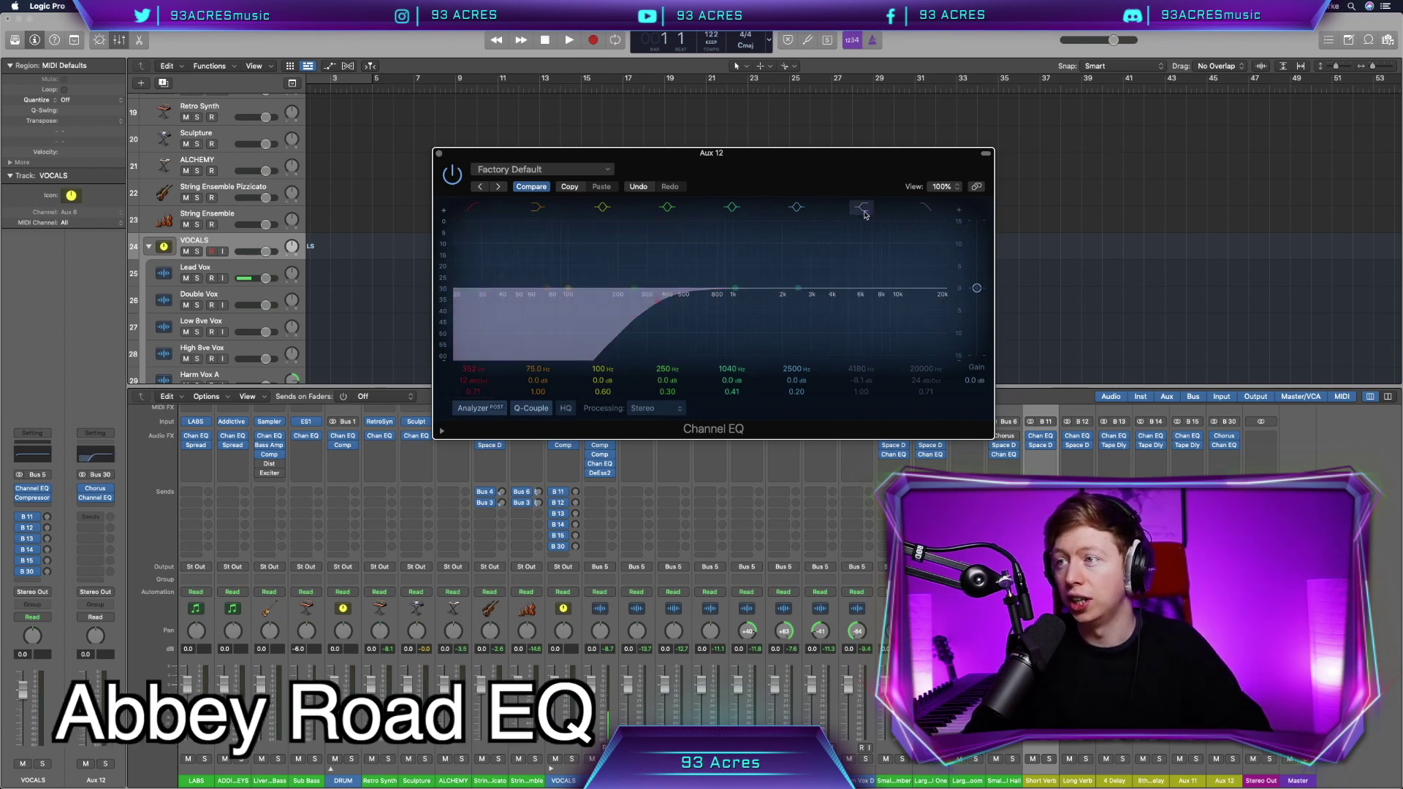
pyautogui.click(924, 212)
pyautogui.moveTo(940, 297); pyautogui.dragTo(825, 292)
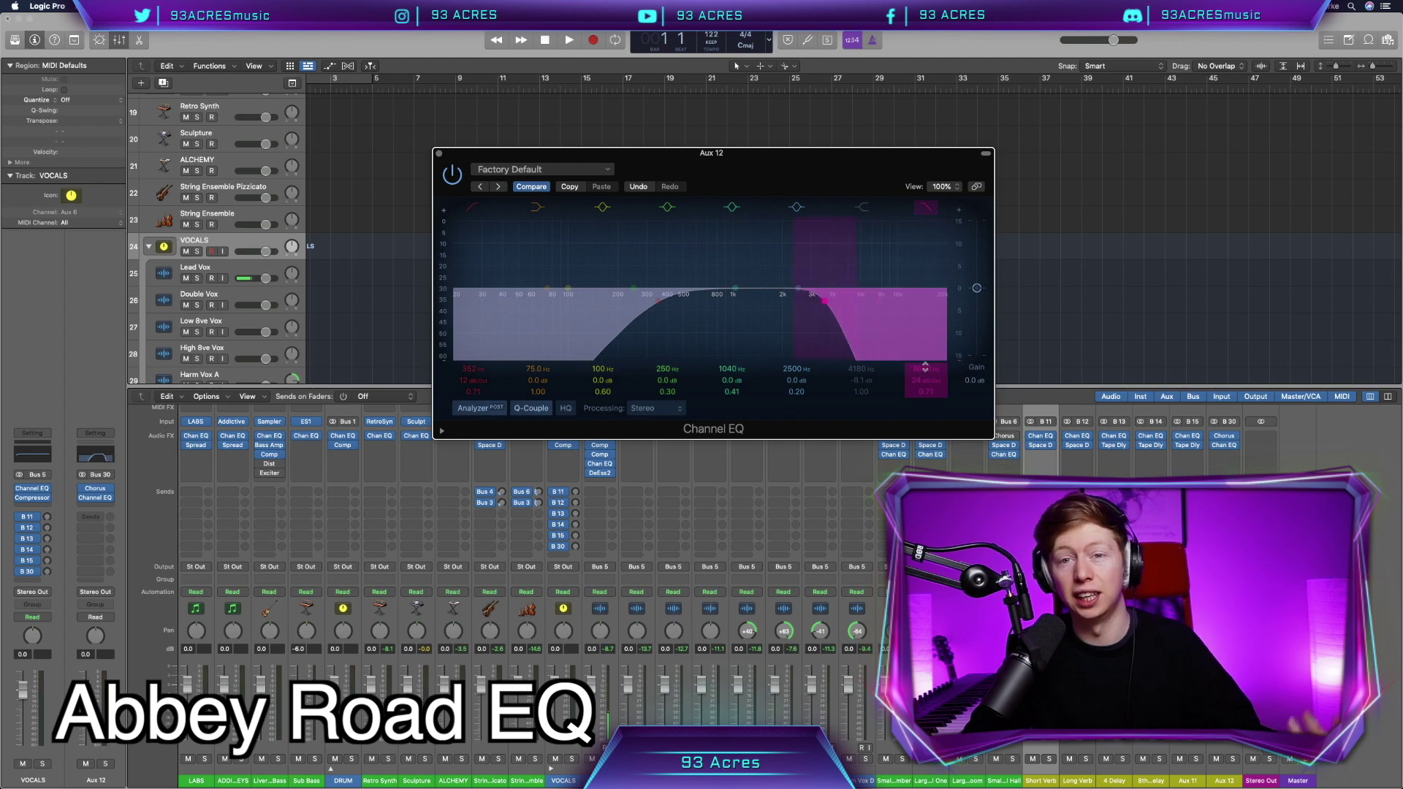
pyautogui.click(438, 155)
# Add a send to Bus 20 on the VOCALS stack and insert a stereo Pitch Shifter on Aux 13
pyautogui.click(27, 580)
pyautogui.moveTo(44, 594)
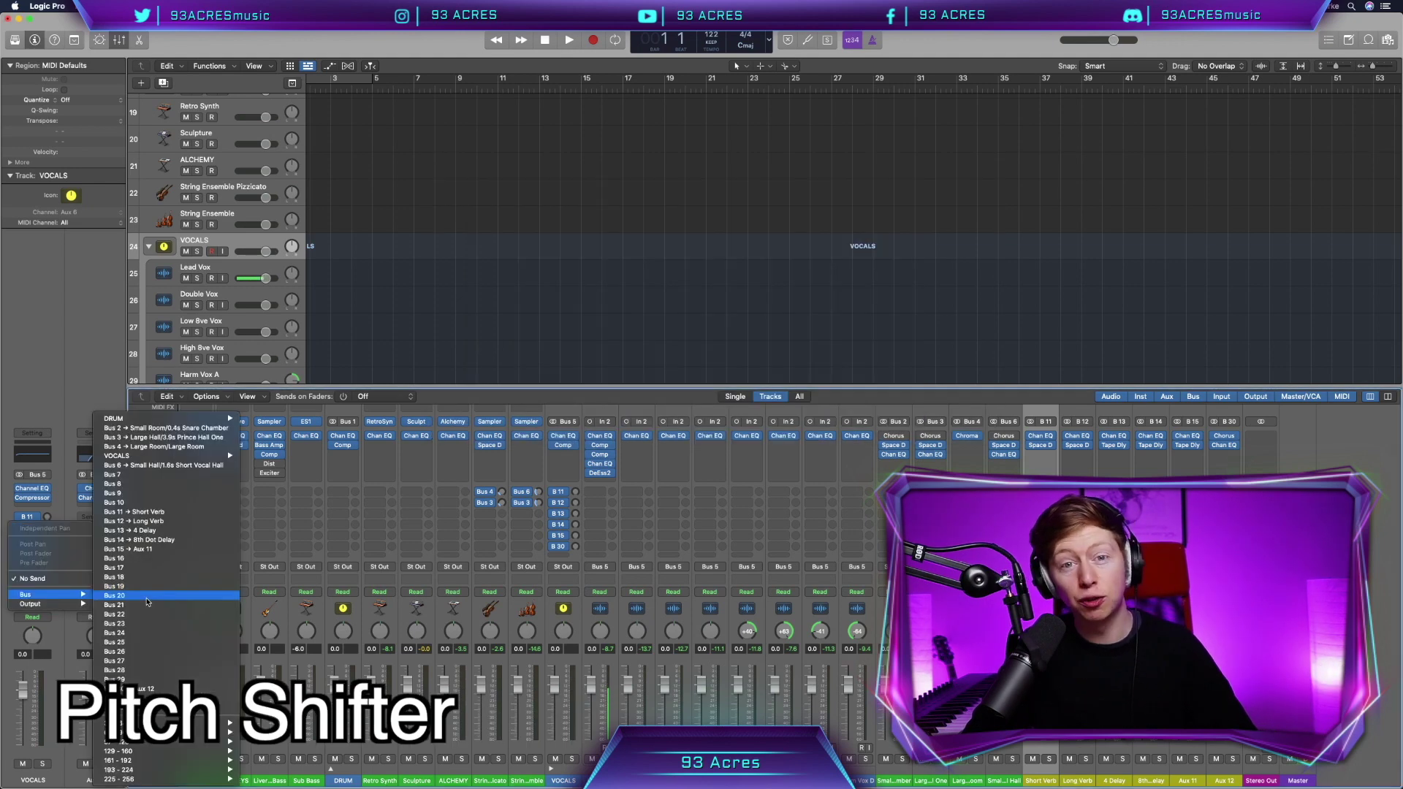
pyautogui.click(146, 598)
pyautogui.click(96, 484)
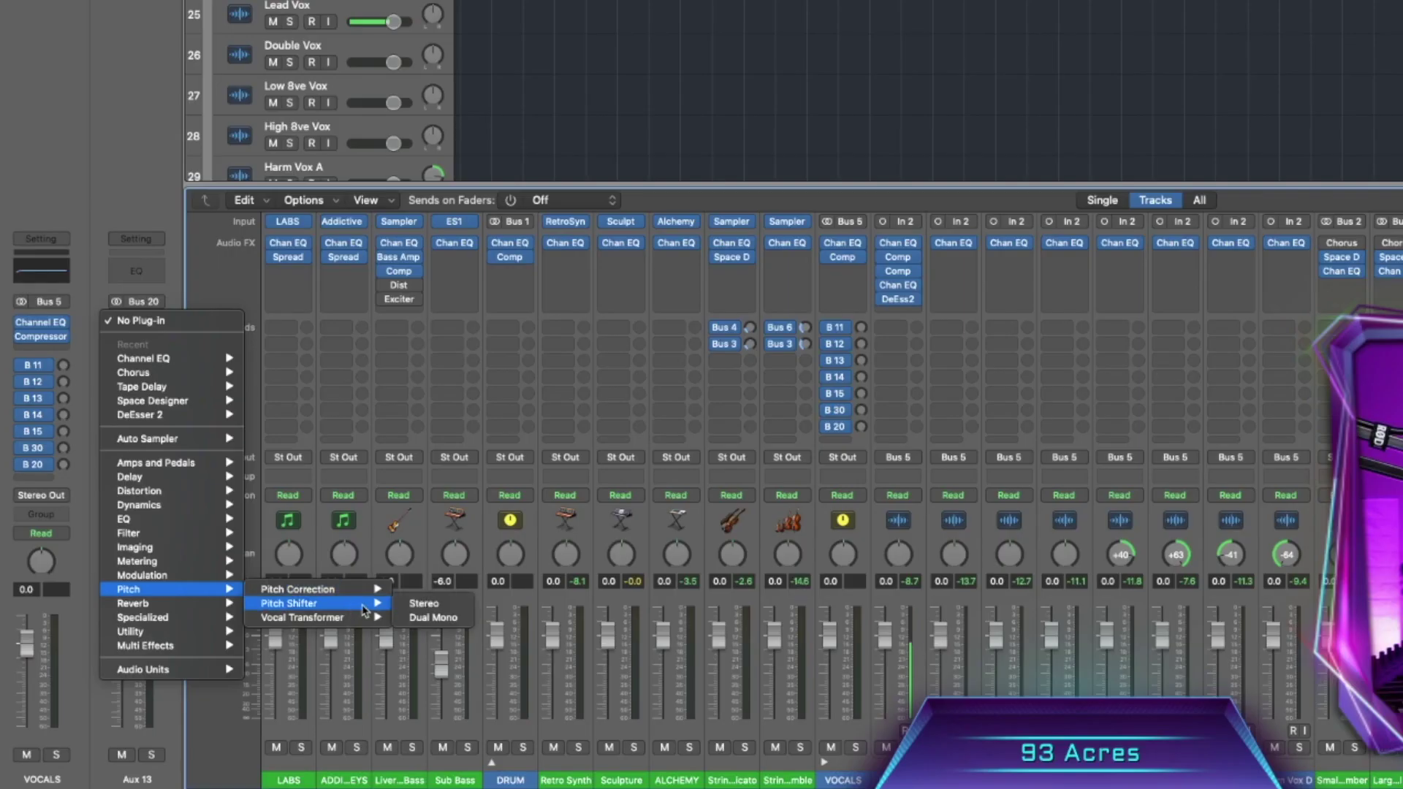
pyautogui.click(295, 663)
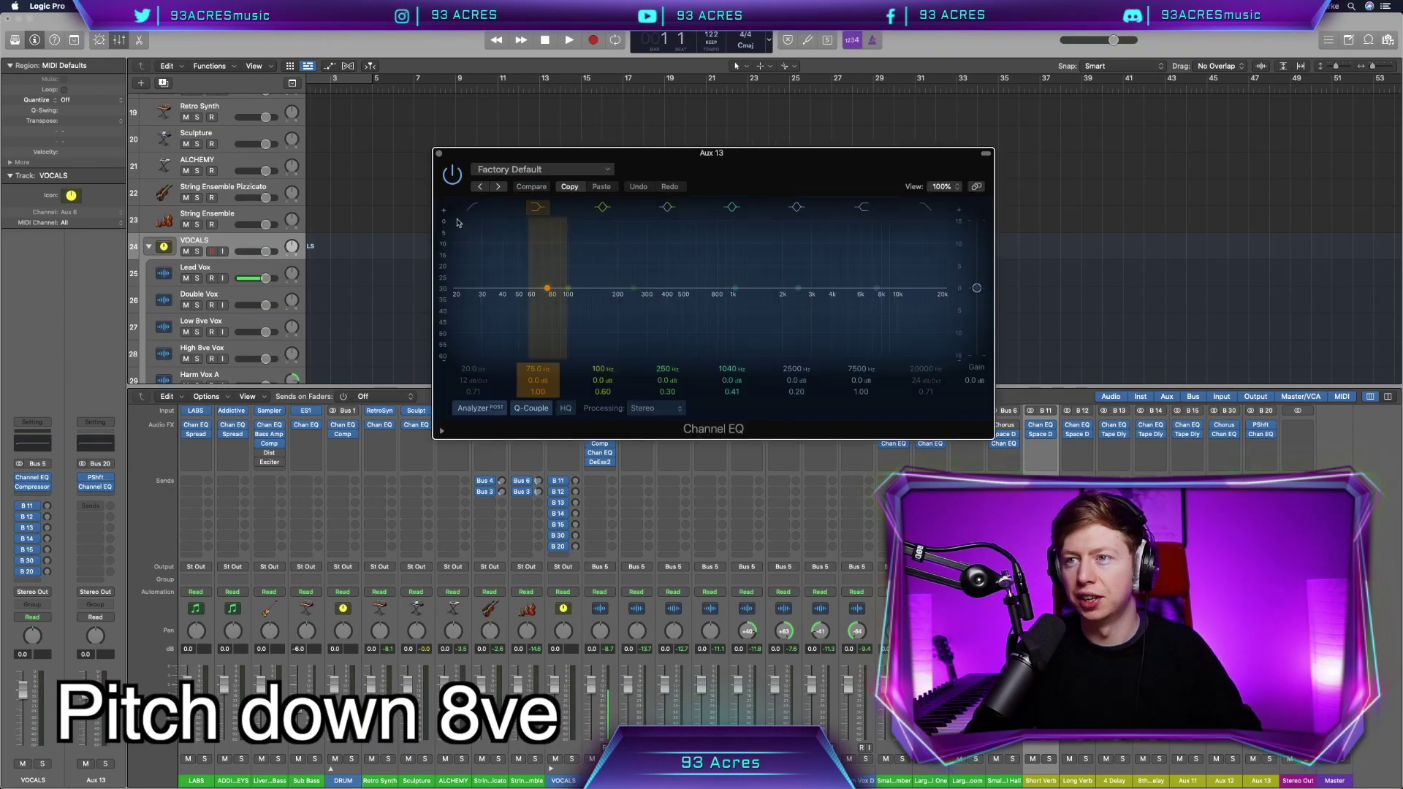
# In Aux 13's Channel EQ, apply a steeper low cut, dip the low mids slightly and add a lowered high cut
pyautogui.click(473, 208)
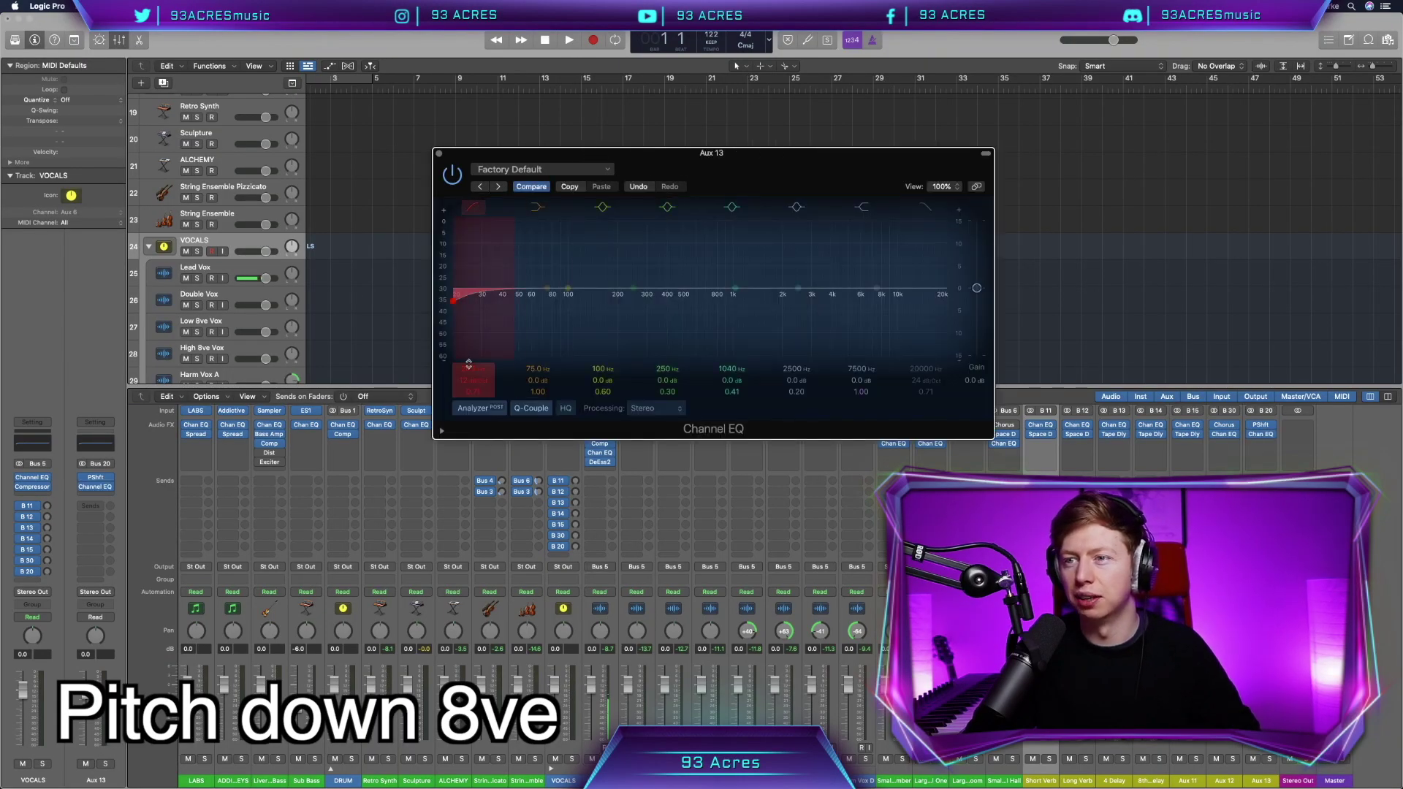
pyautogui.moveTo(469, 364); pyautogui.dragTo(470, 333)
pyautogui.moveTo(632, 291); pyautogui.dragTo(638, 307)
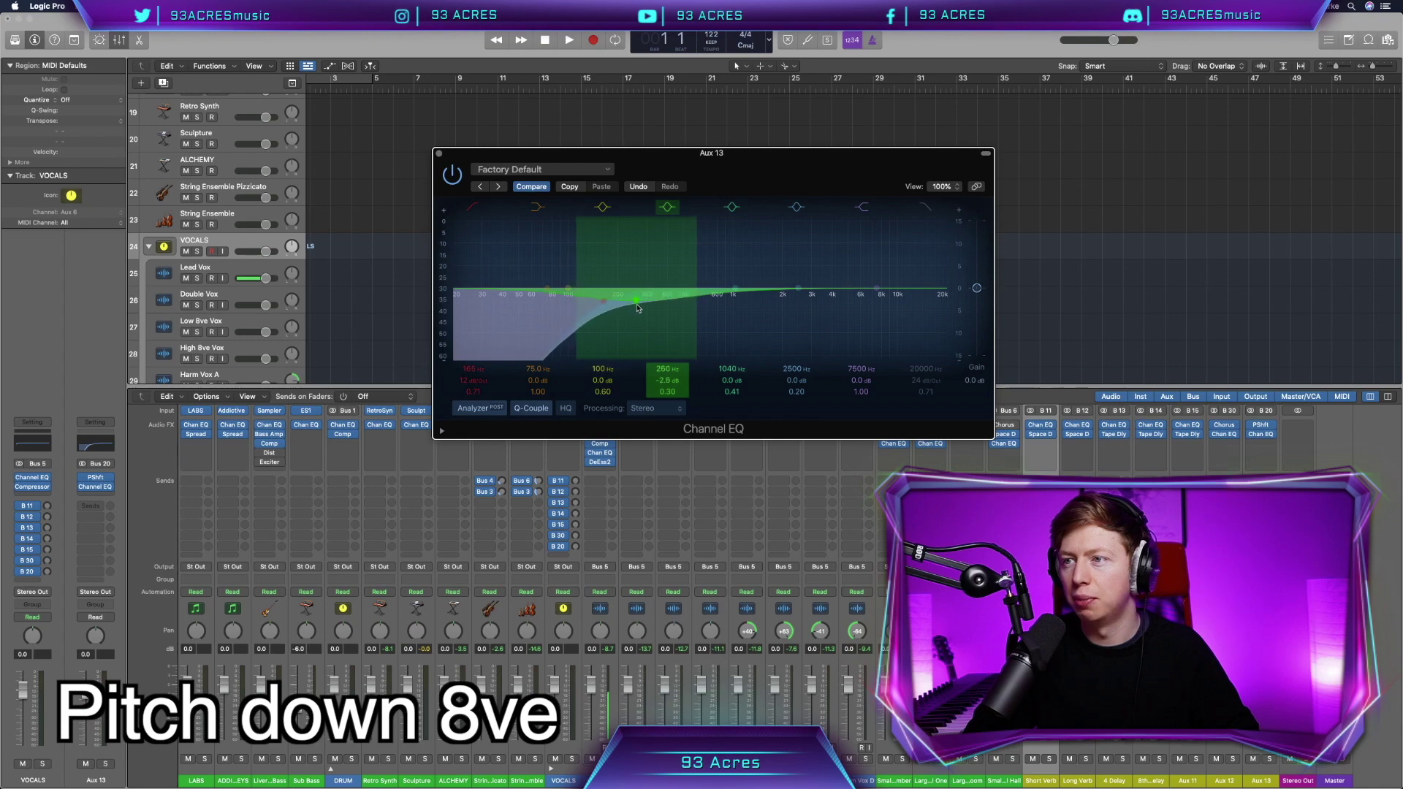
pyautogui.click(925, 207)
pyautogui.moveTo(942, 292); pyautogui.dragTo(862, 292)
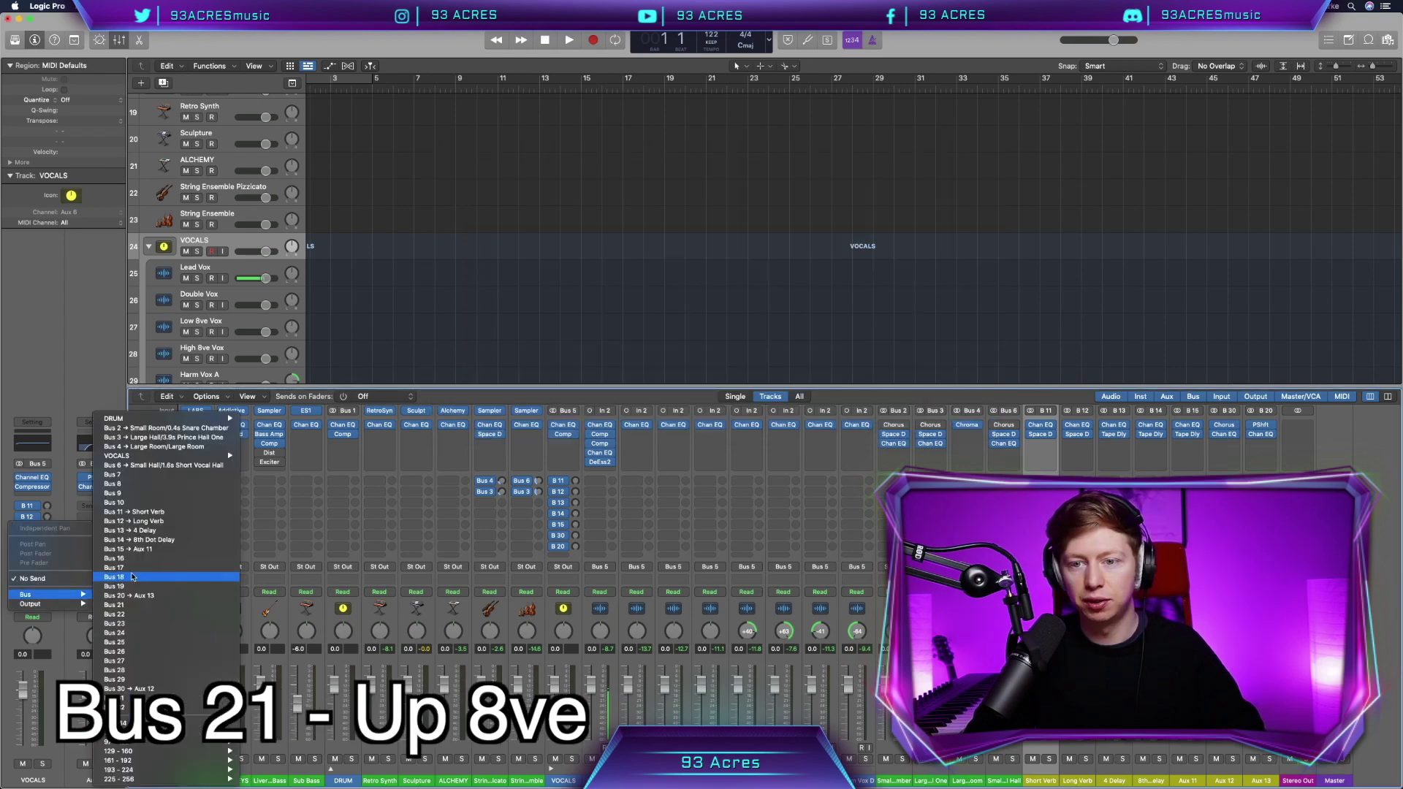
# Add a send to Bus 21 on the VOCALS stack and raise the semitones of Aux 14's Pitch Shifter for an octave-up effect
pyautogui.click(131, 605)
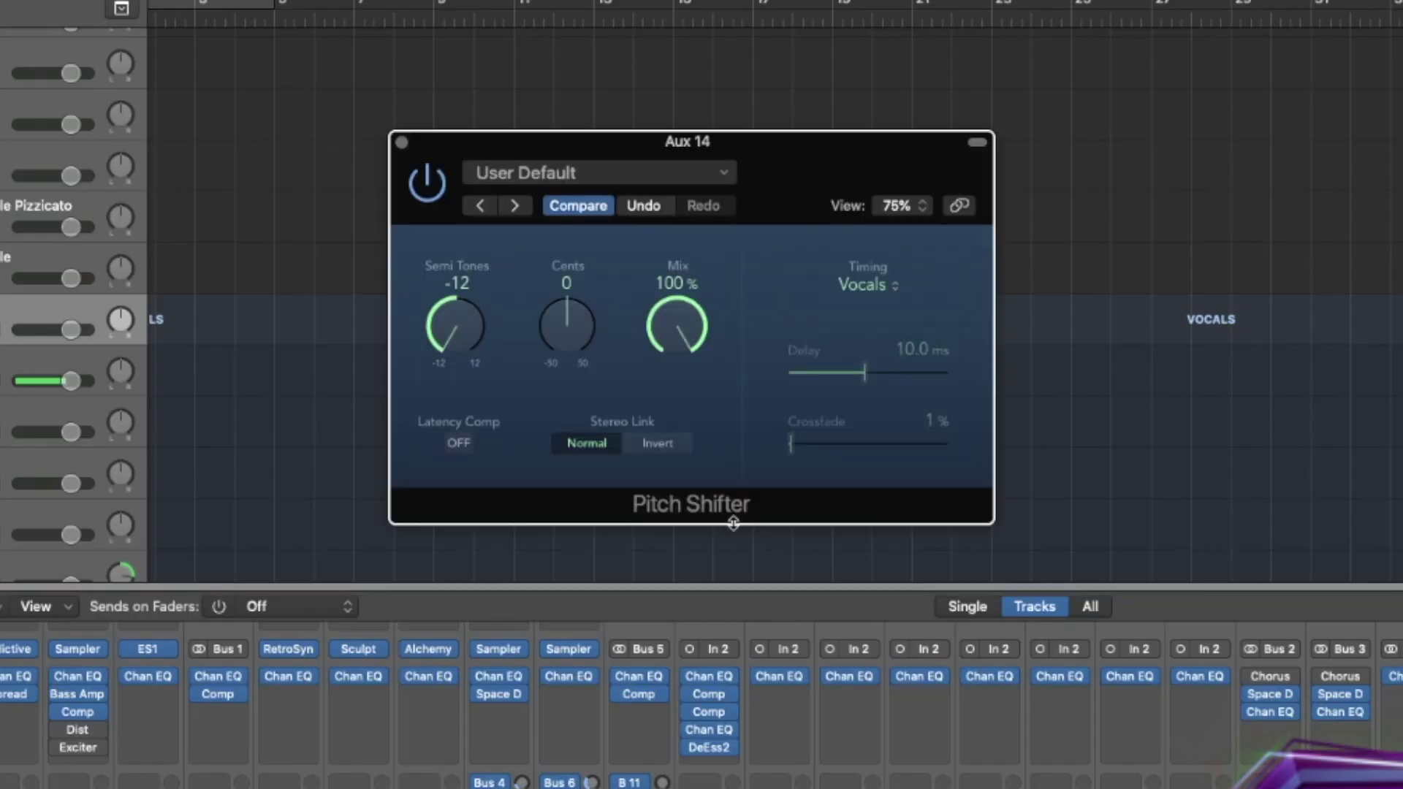
pyautogui.moveTo(497, 337); pyautogui.dragTo(435, 126)
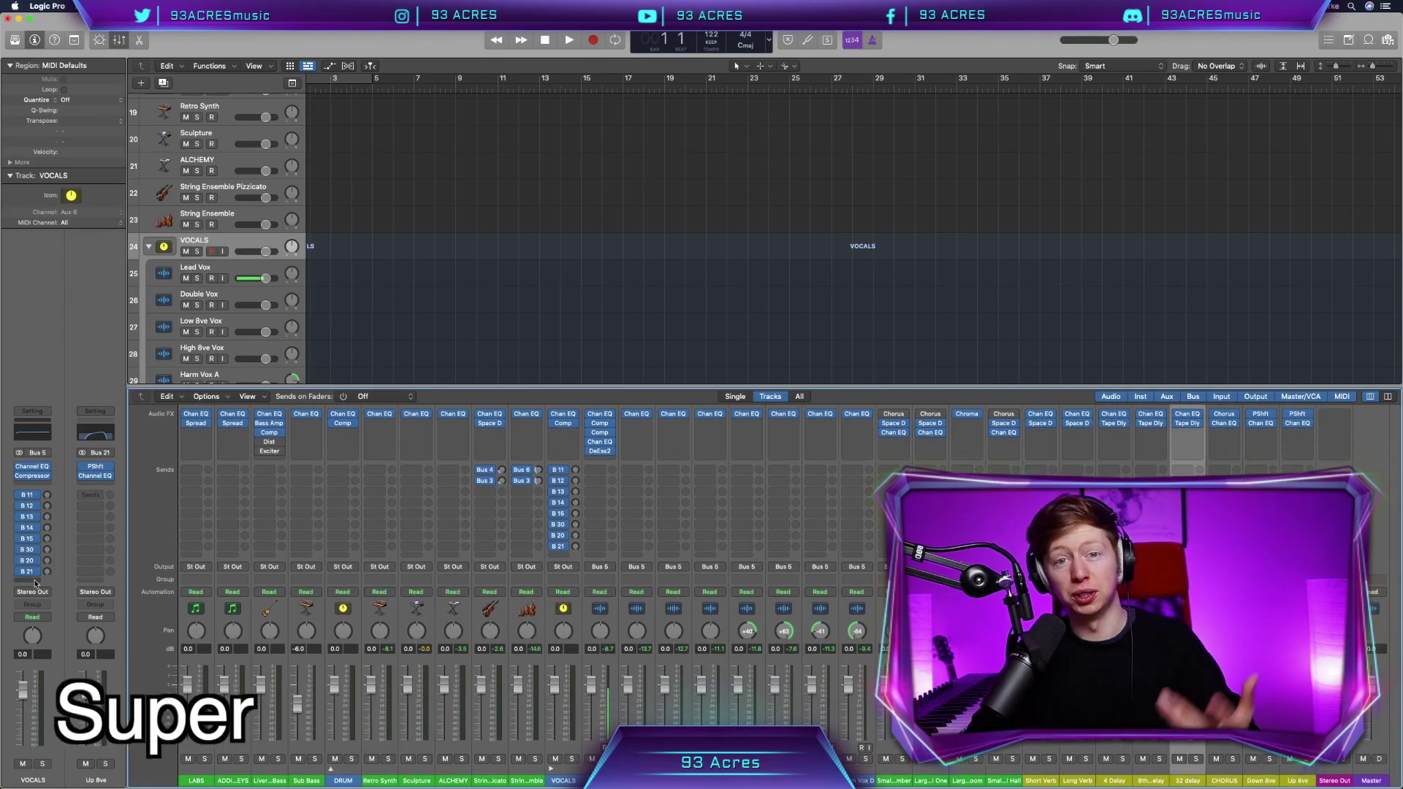
# Add a send to Bus 25 on the VOCALS stack and enable the low cut in Aux 16's Channel EQ
pyautogui.click(28, 582)
pyautogui.moveTo(51, 594)
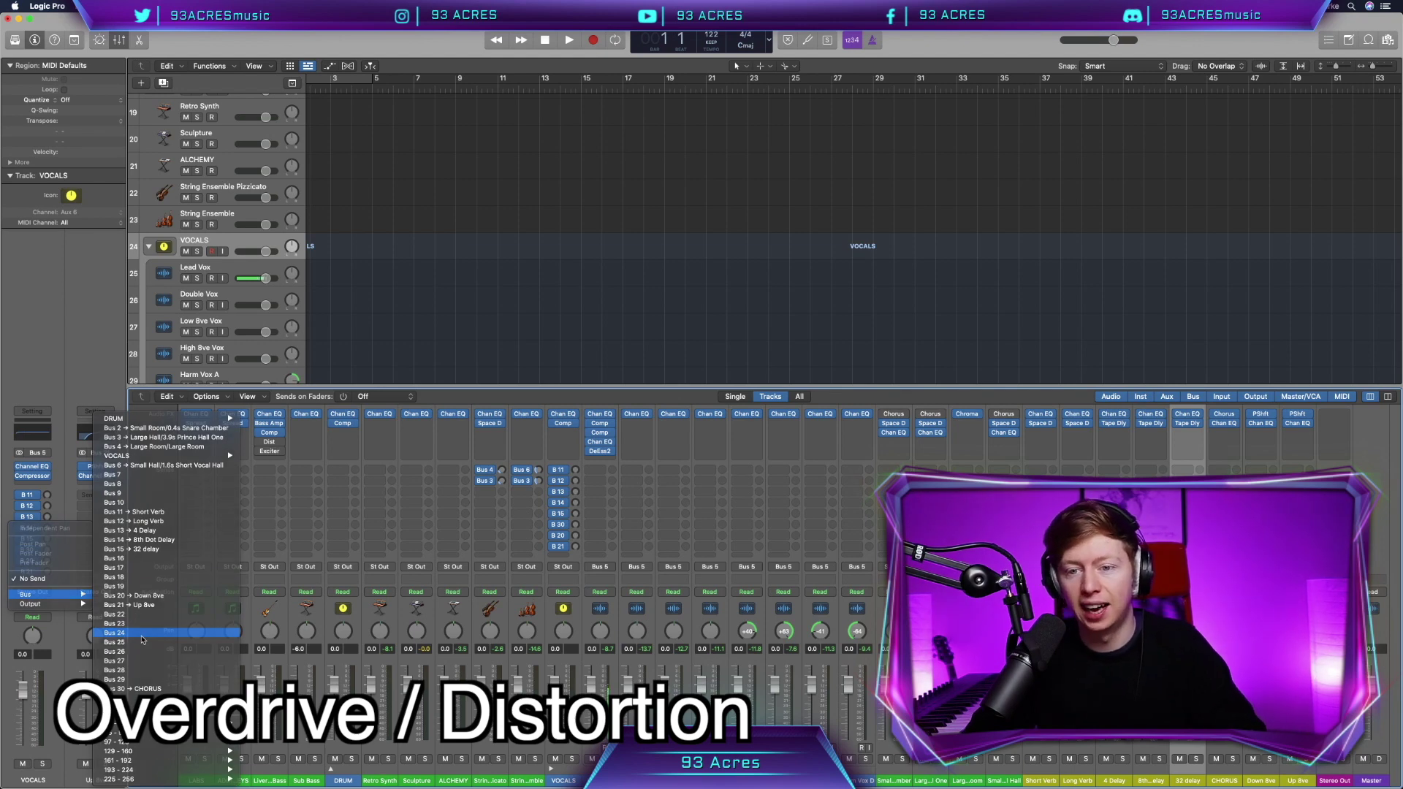
pyautogui.click(143, 642)
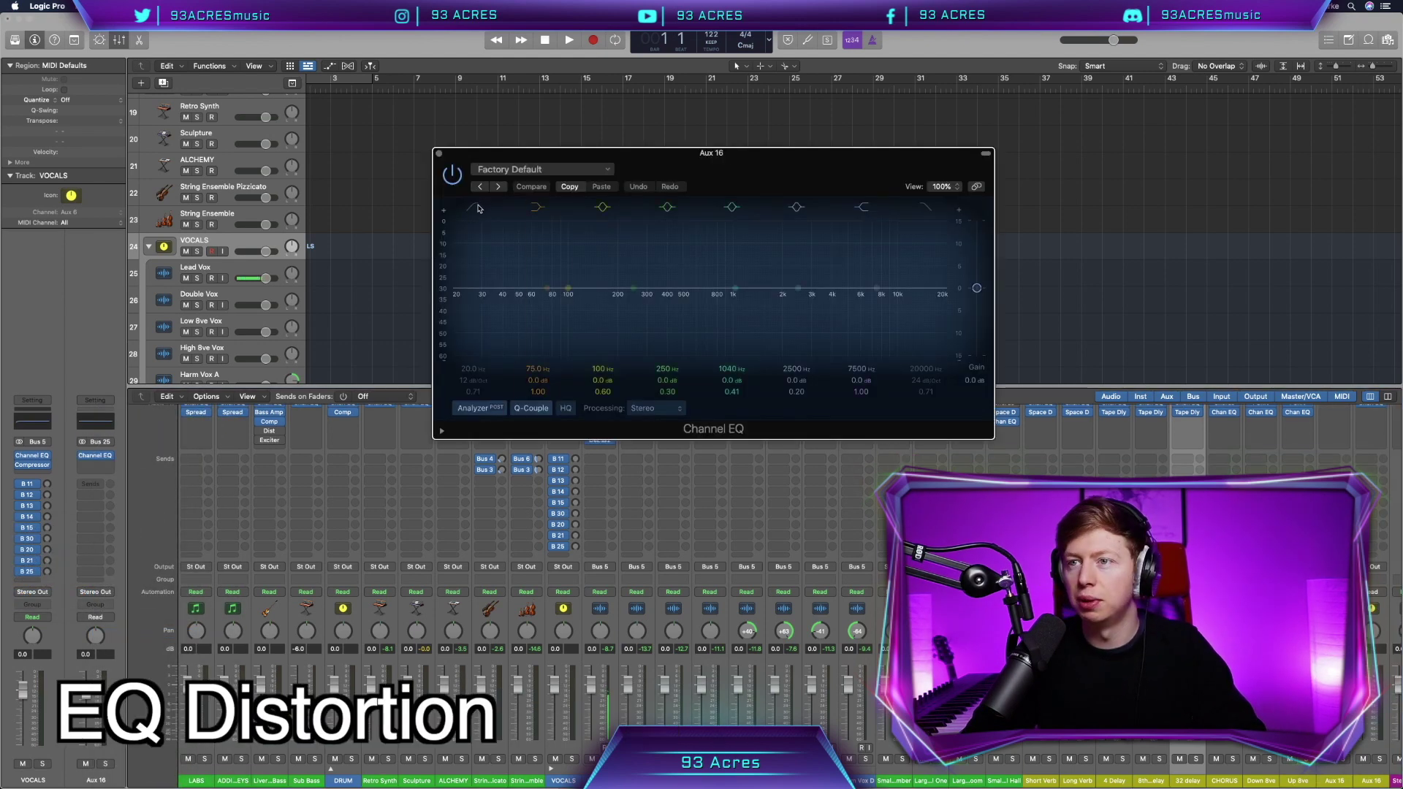
pyautogui.click(478, 209)
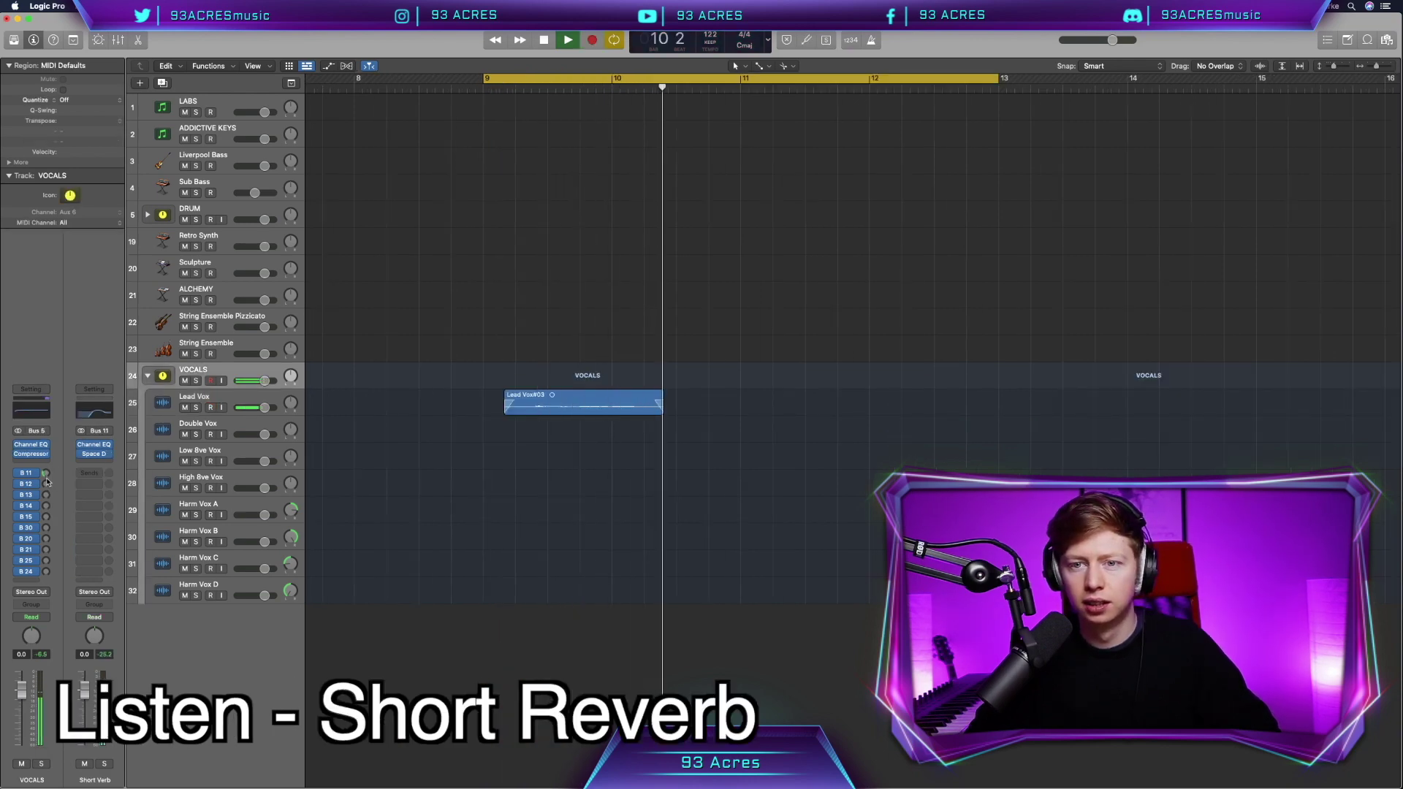
# Audition the Bus 12 long reverb send of the VOCALS stack on the looped Lead Vox recording, and stop playback
pyautogui.click(46, 483)
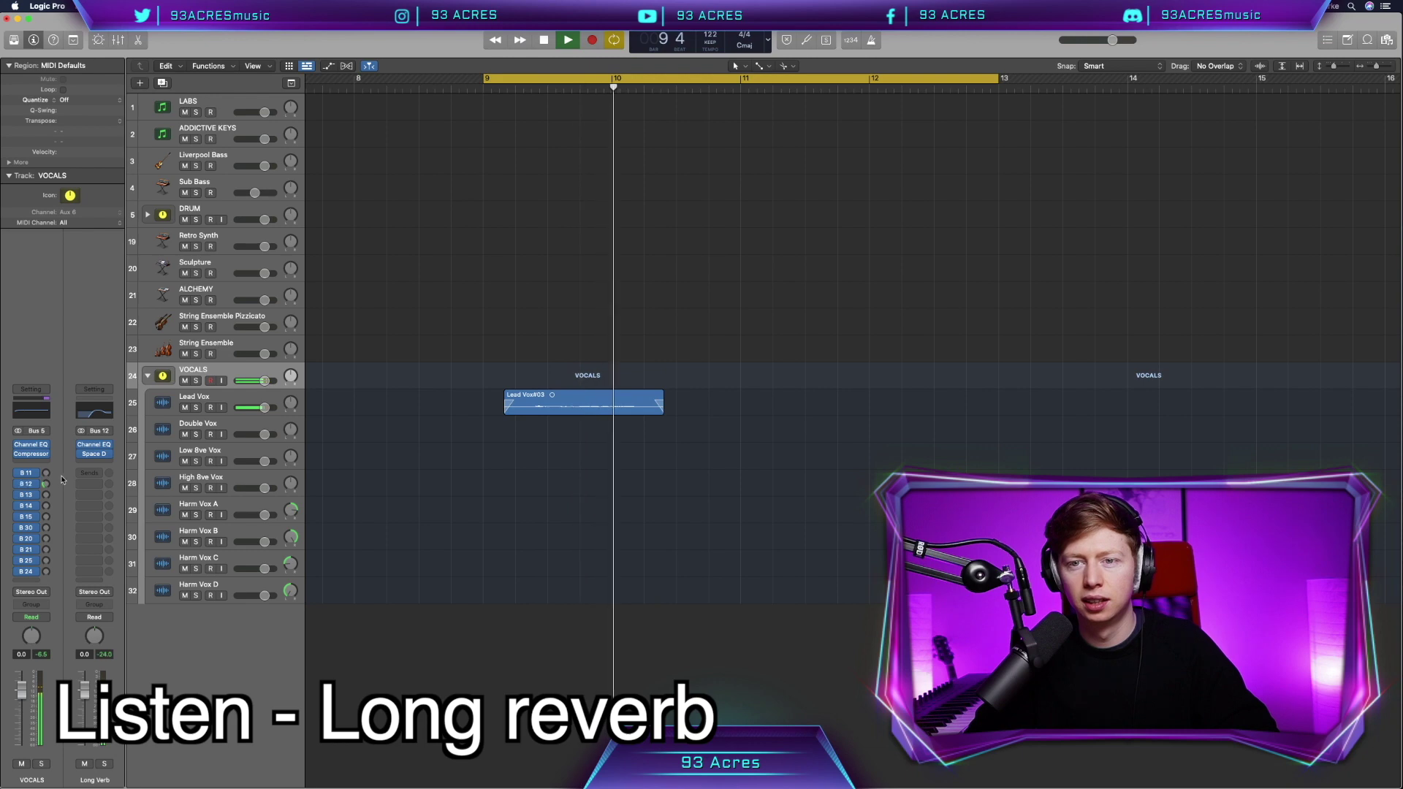
pyautogui.press('space')
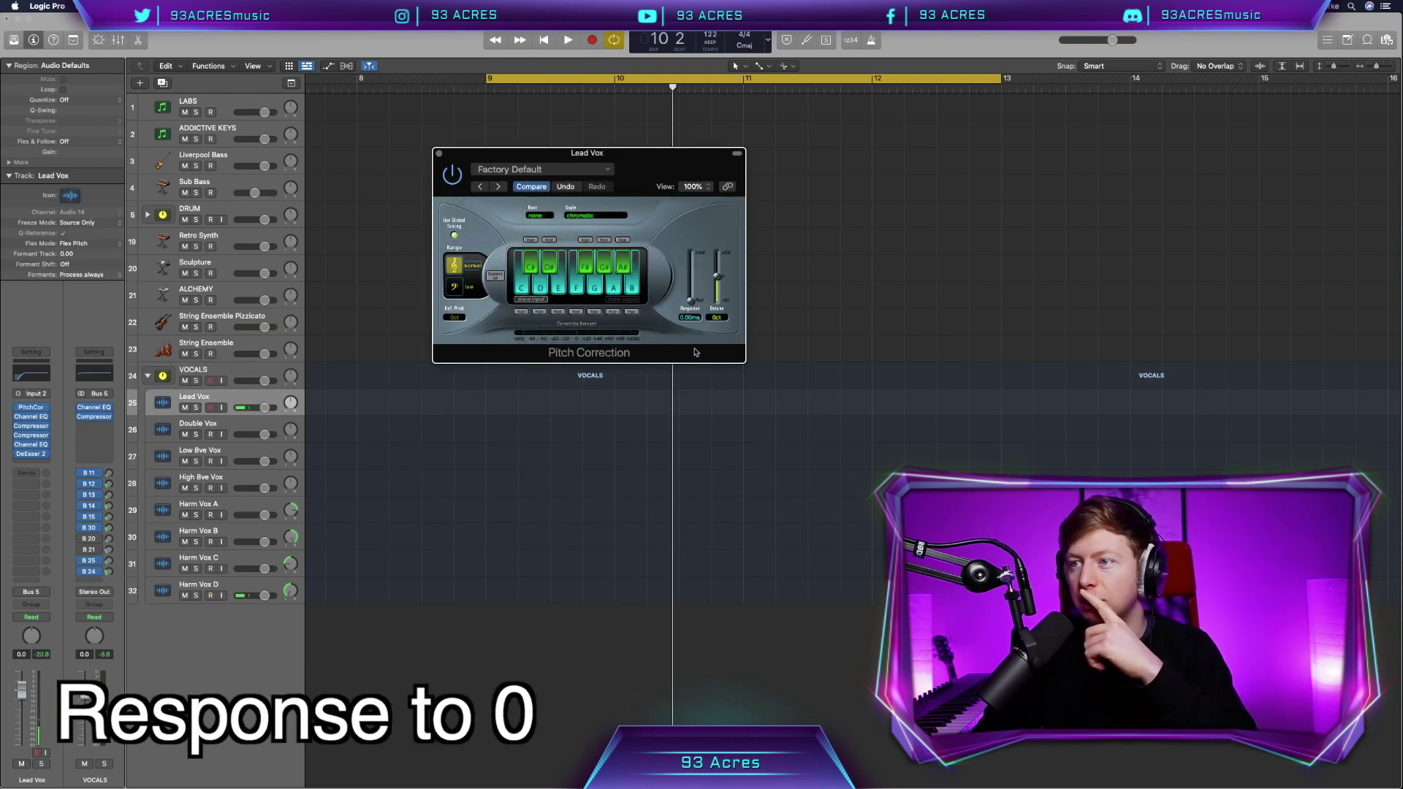
# Trim the end of the Lead Vox recording to just before bar 11
pyautogui.click(599, 406)
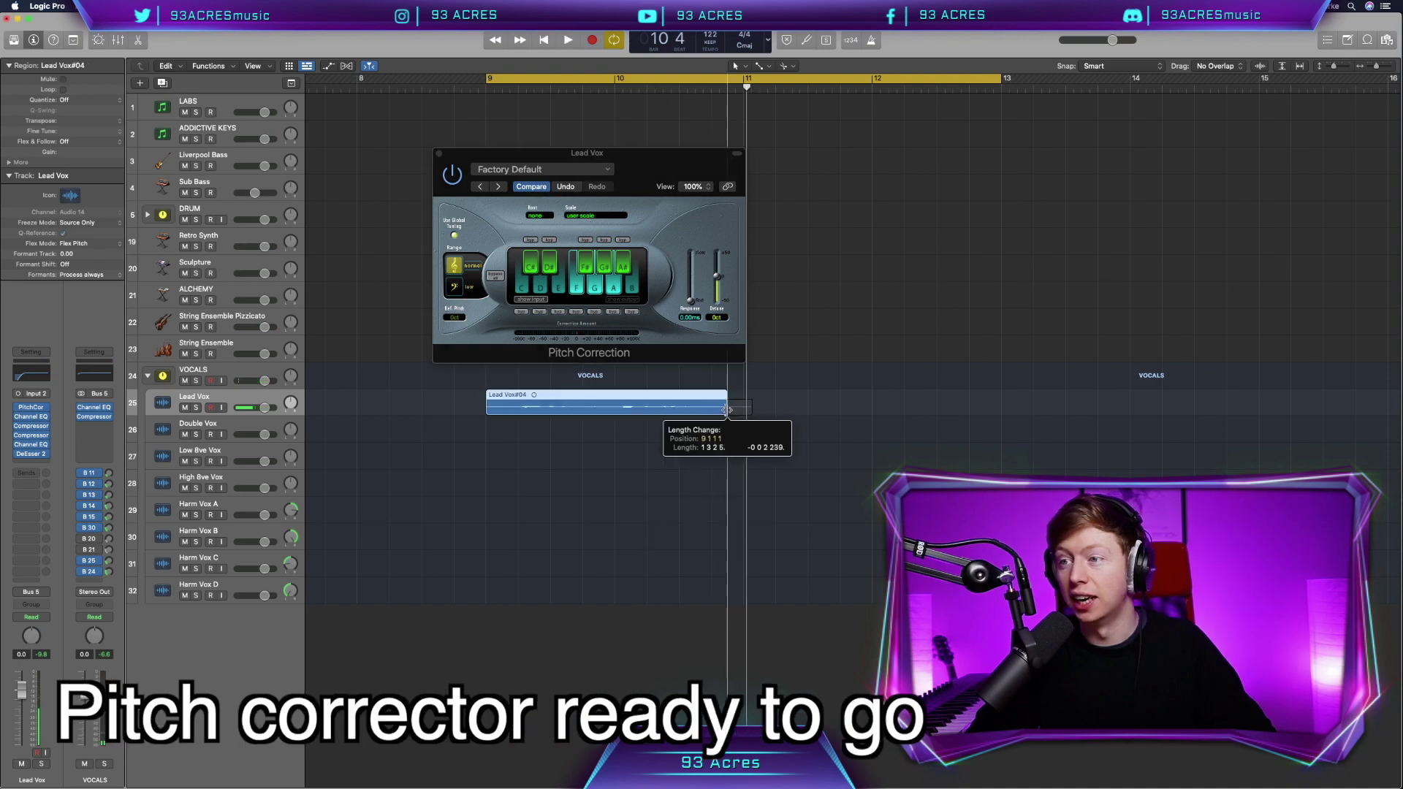
pyautogui.moveTo(750, 409); pyautogui.dragTo(726, 409)
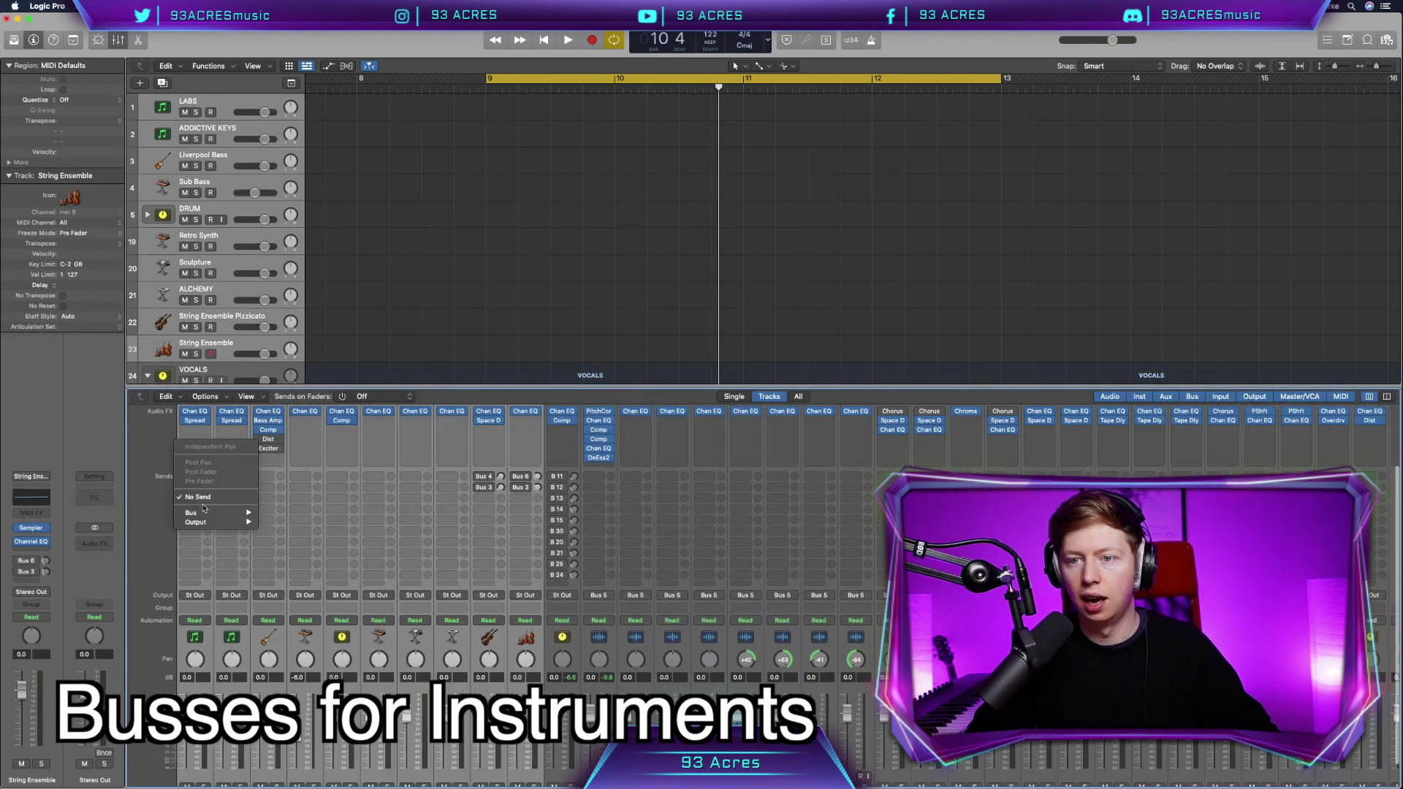
# Add sends to Bus 11 (Short Verb) and Bus 12 (Long Verb) on all selected instrument channels
pyautogui.moveTo(219, 513)
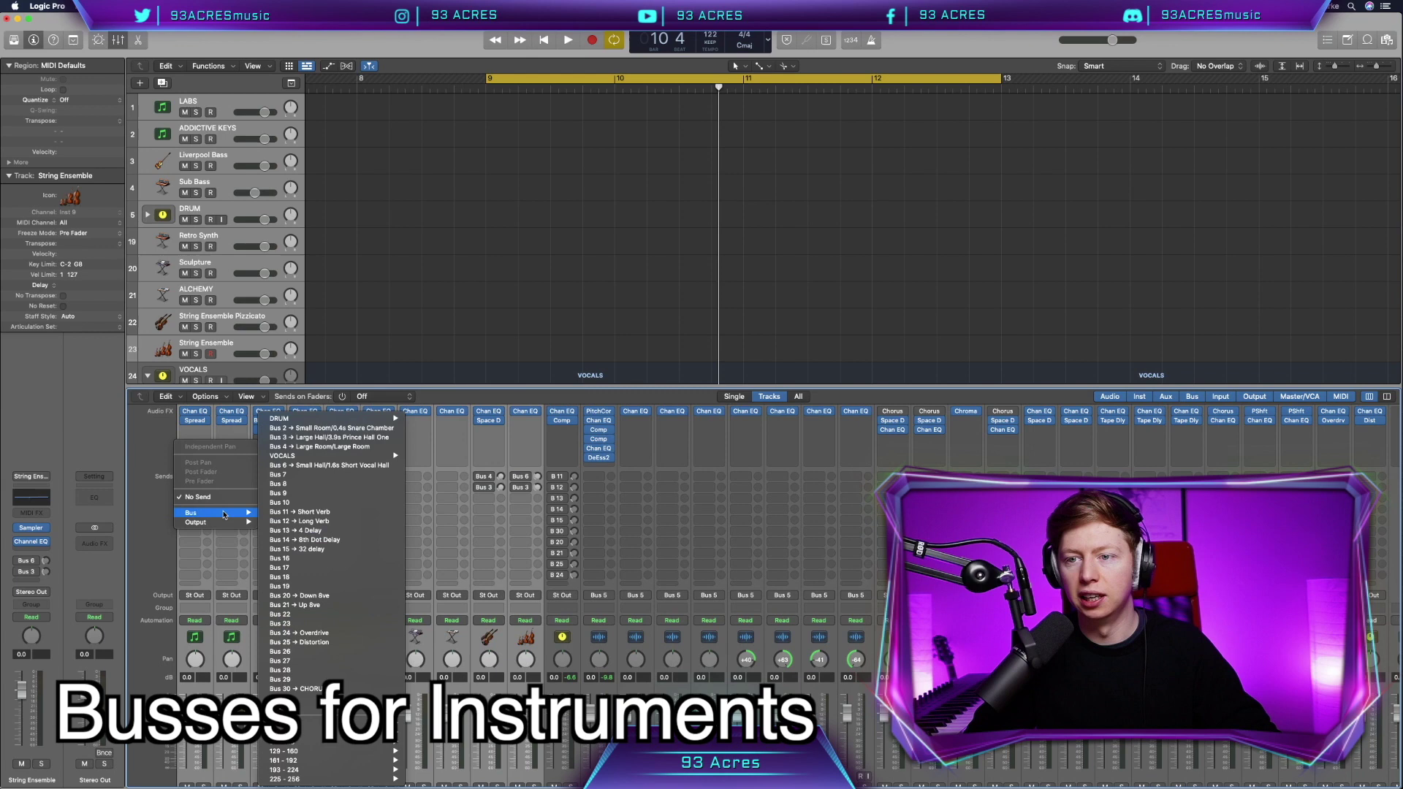
pyautogui.click(311, 512)
pyautogui.click(192, 509)
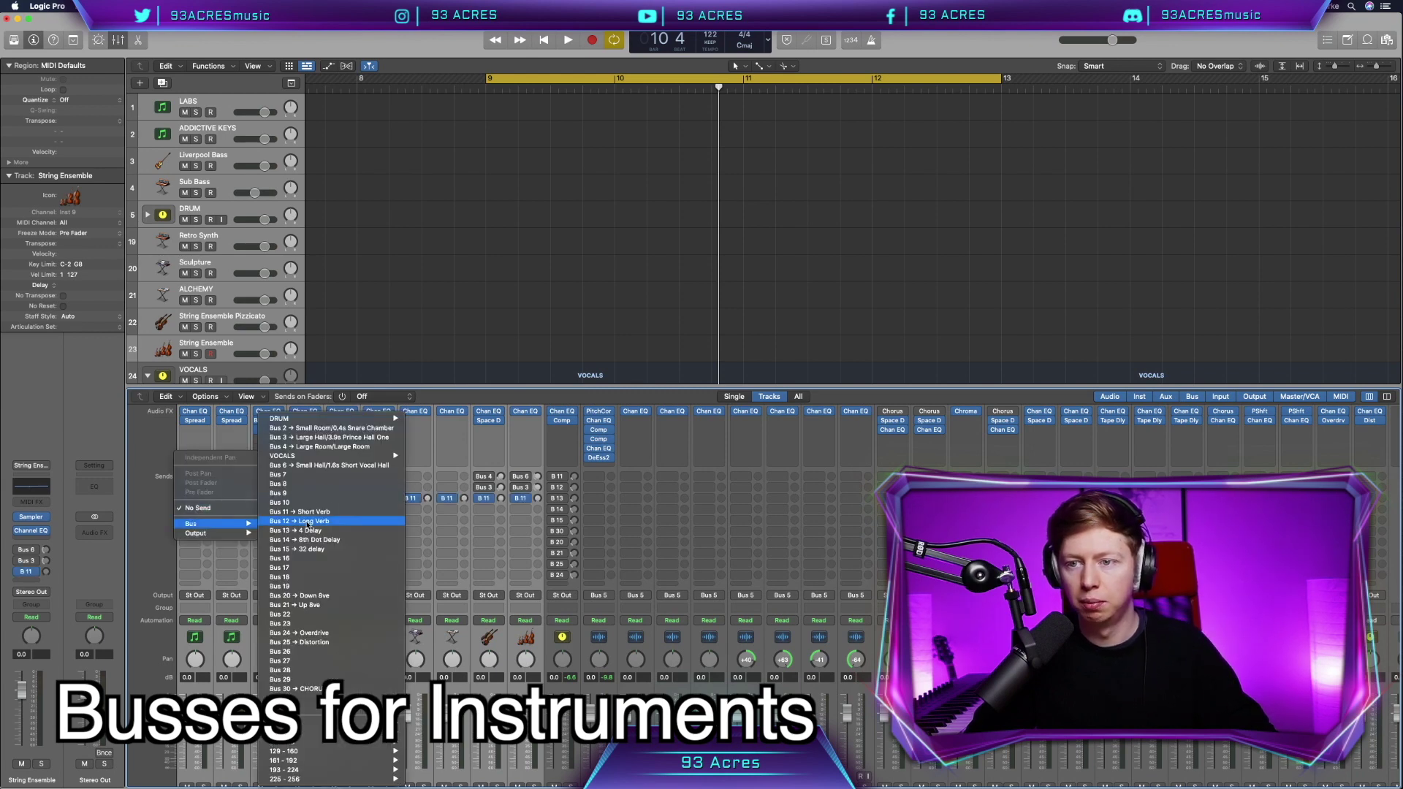
pyautogui.click(299, 521)
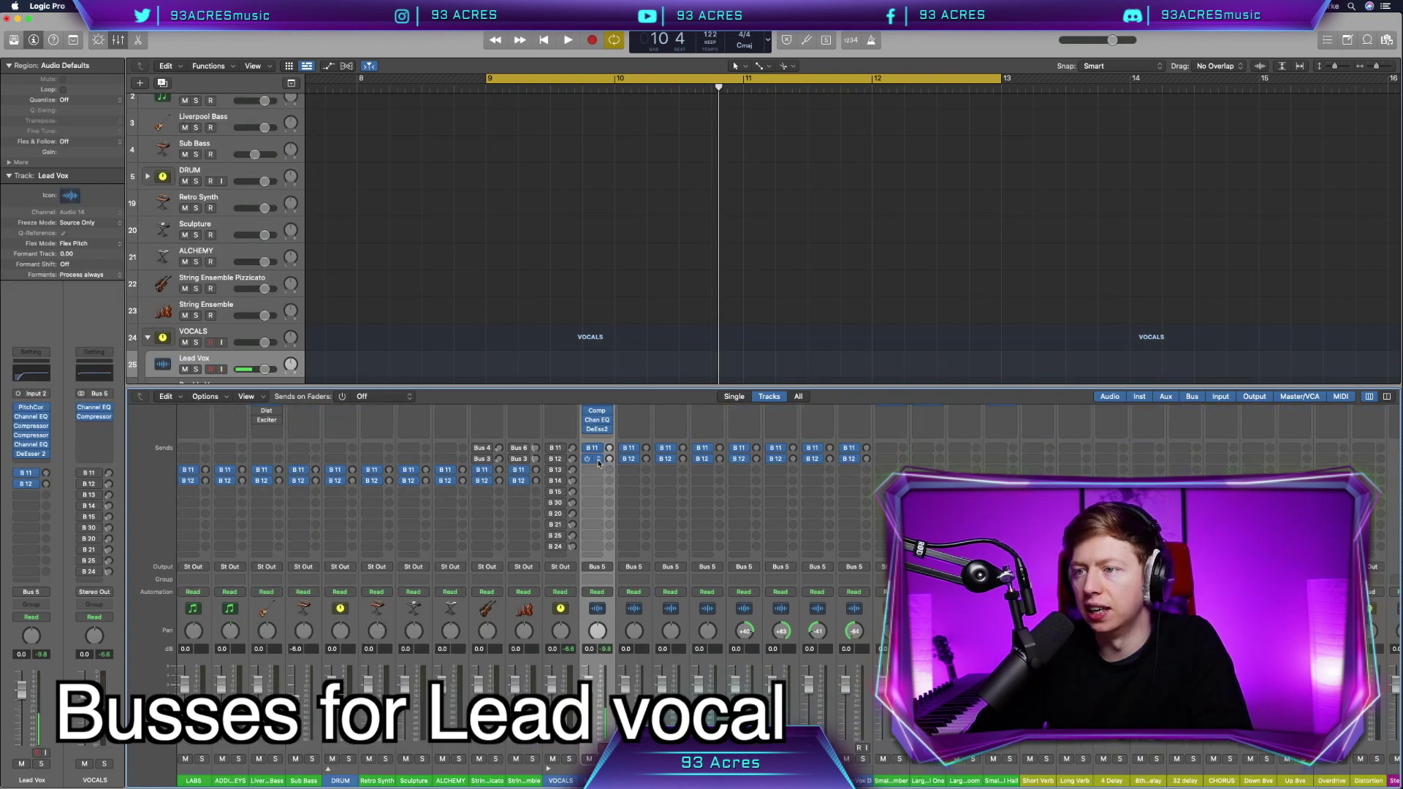
# Add sends to Bus 30 (CHORUS) and Bus 24 (Overdrive) on the Lead Vox channel
pyautogui.click(595, 468)
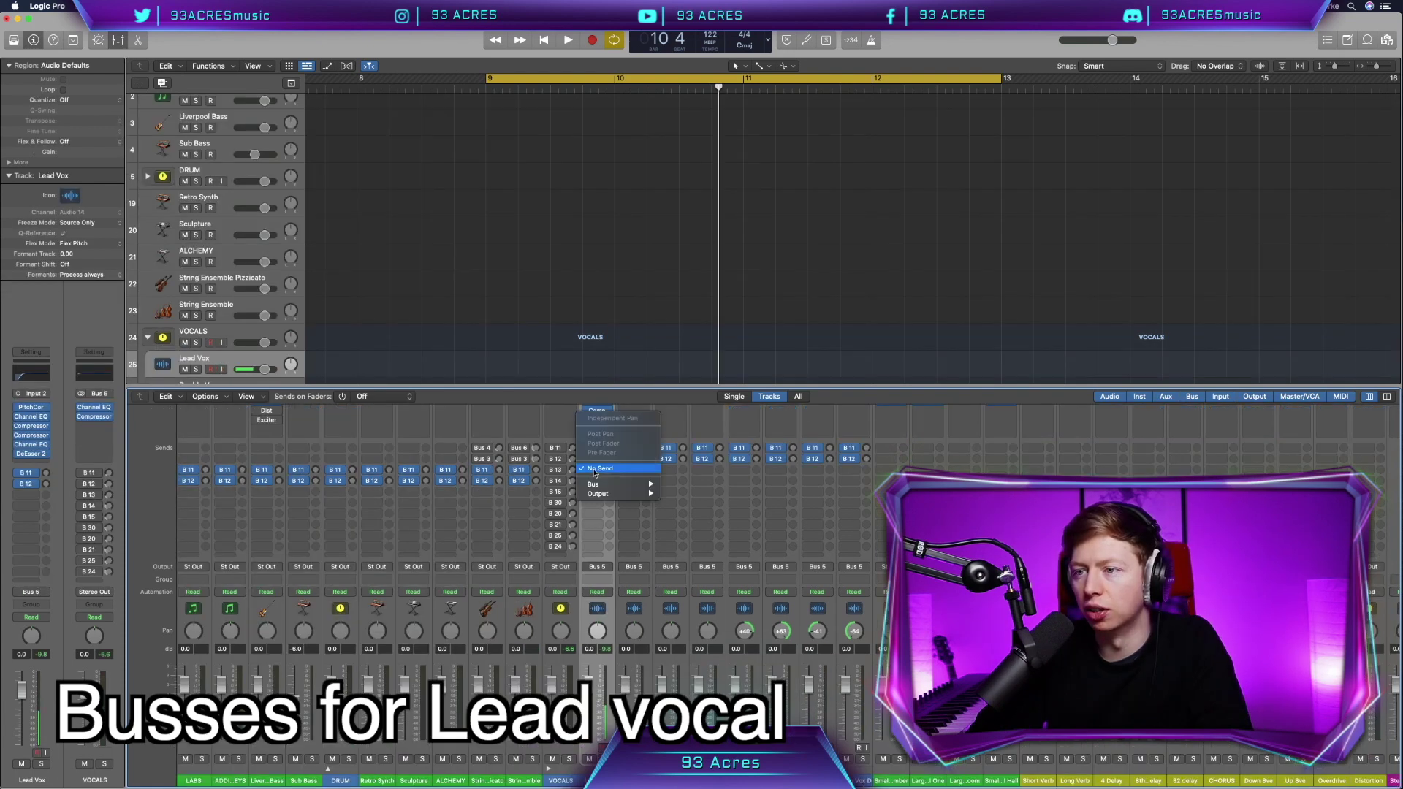
pyautogui.moveTo(633, 485)
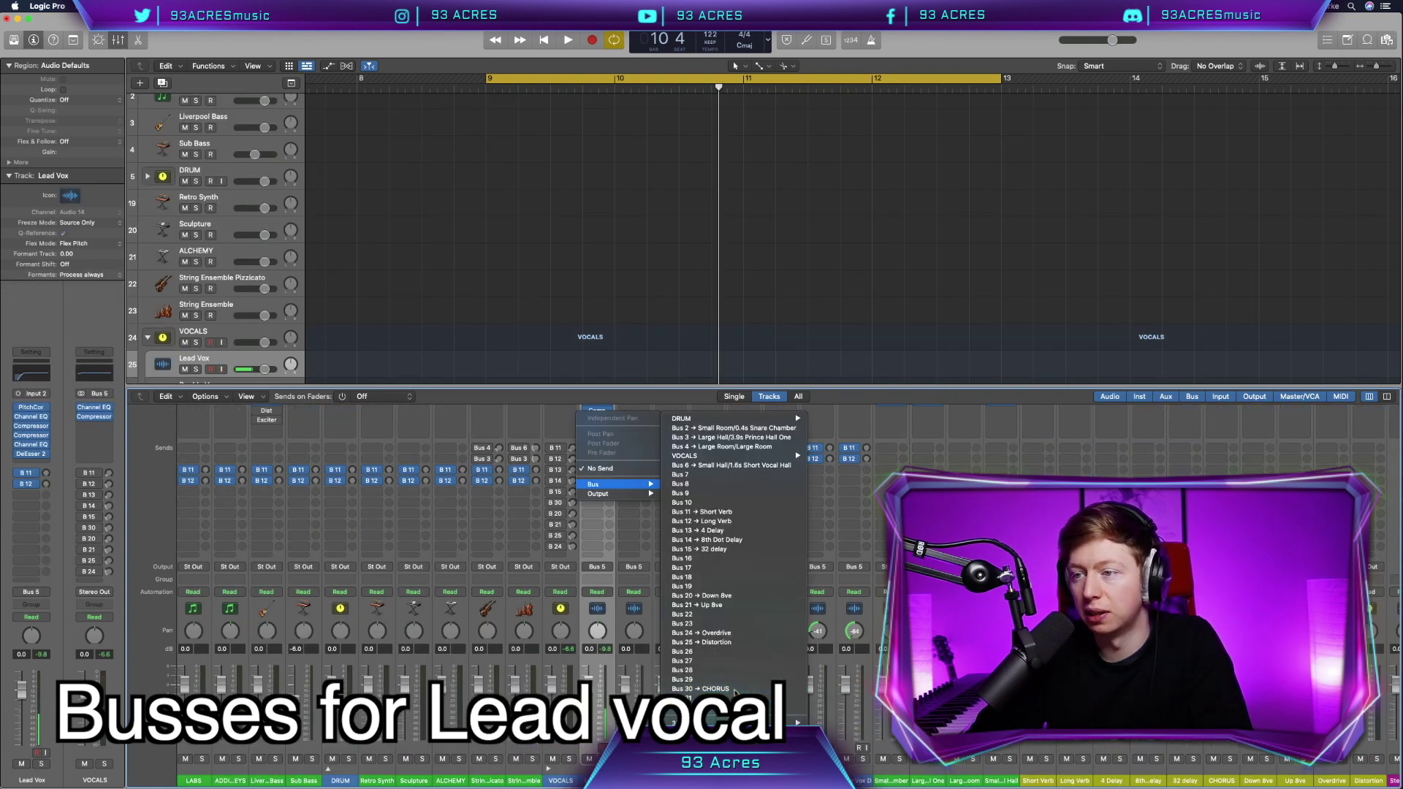
pyautogui.click(701, 688)
pyautogui.click(596, 480)
pyautogui.moveTo(633, 498)
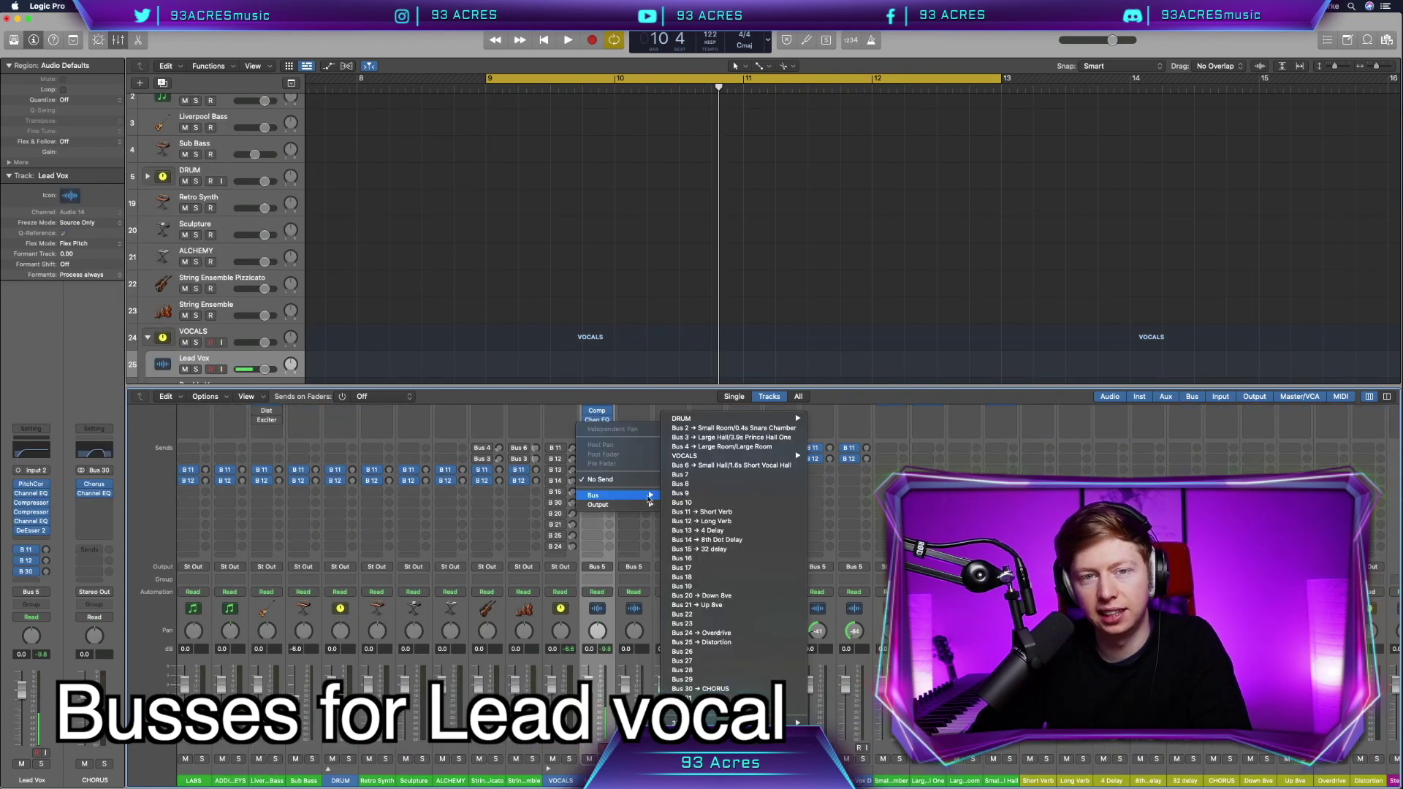
pyautogui.click(701, 628)
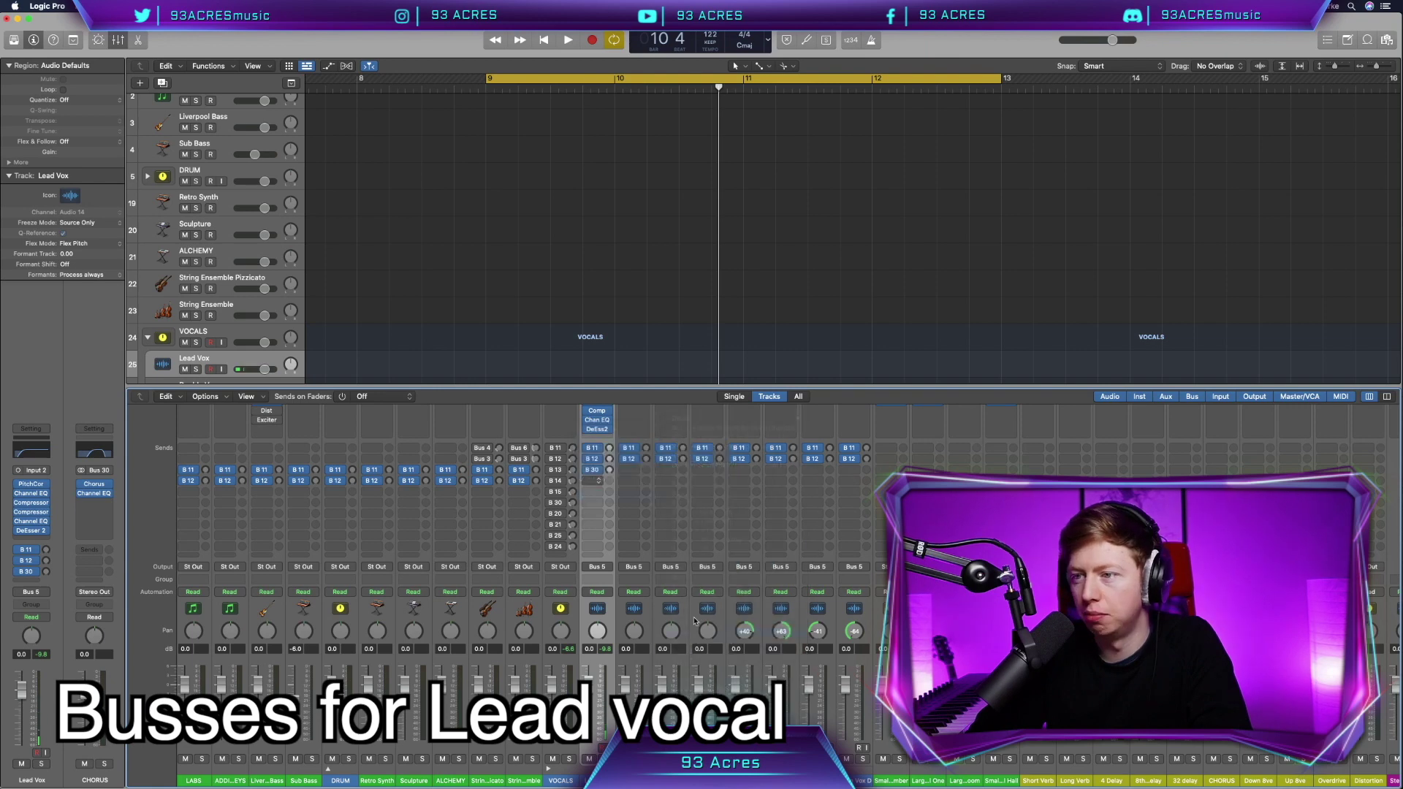
# Add sends to the delay buses 13 (4 Delay), 14 (8th Dot Delay) and 15 (32 delay) on the Lead Vox channel
pyautogui.click(592, 491)
pyautogui.click(596, 491)
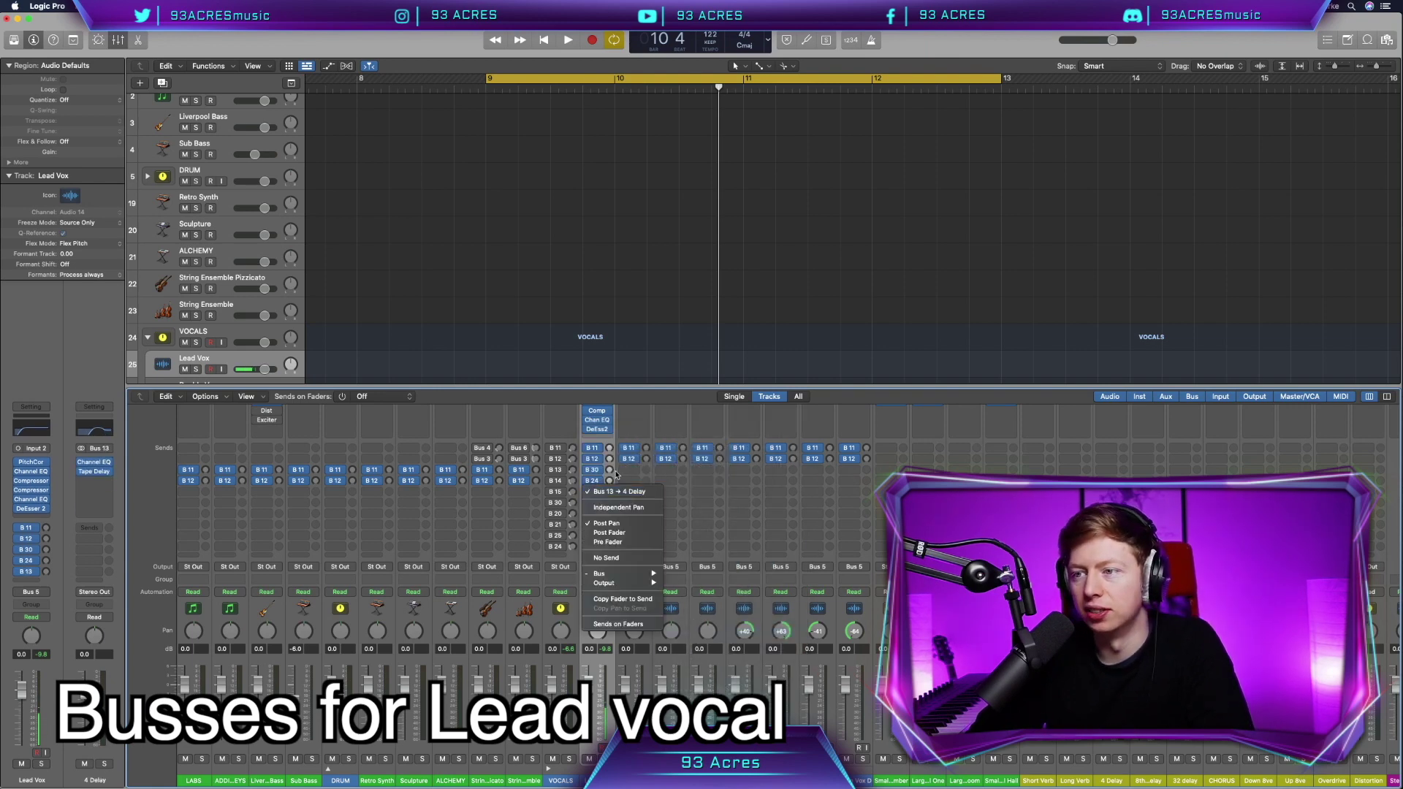
pyautogui.click(594, 503)
pyautogui.moveTo(633, 518)
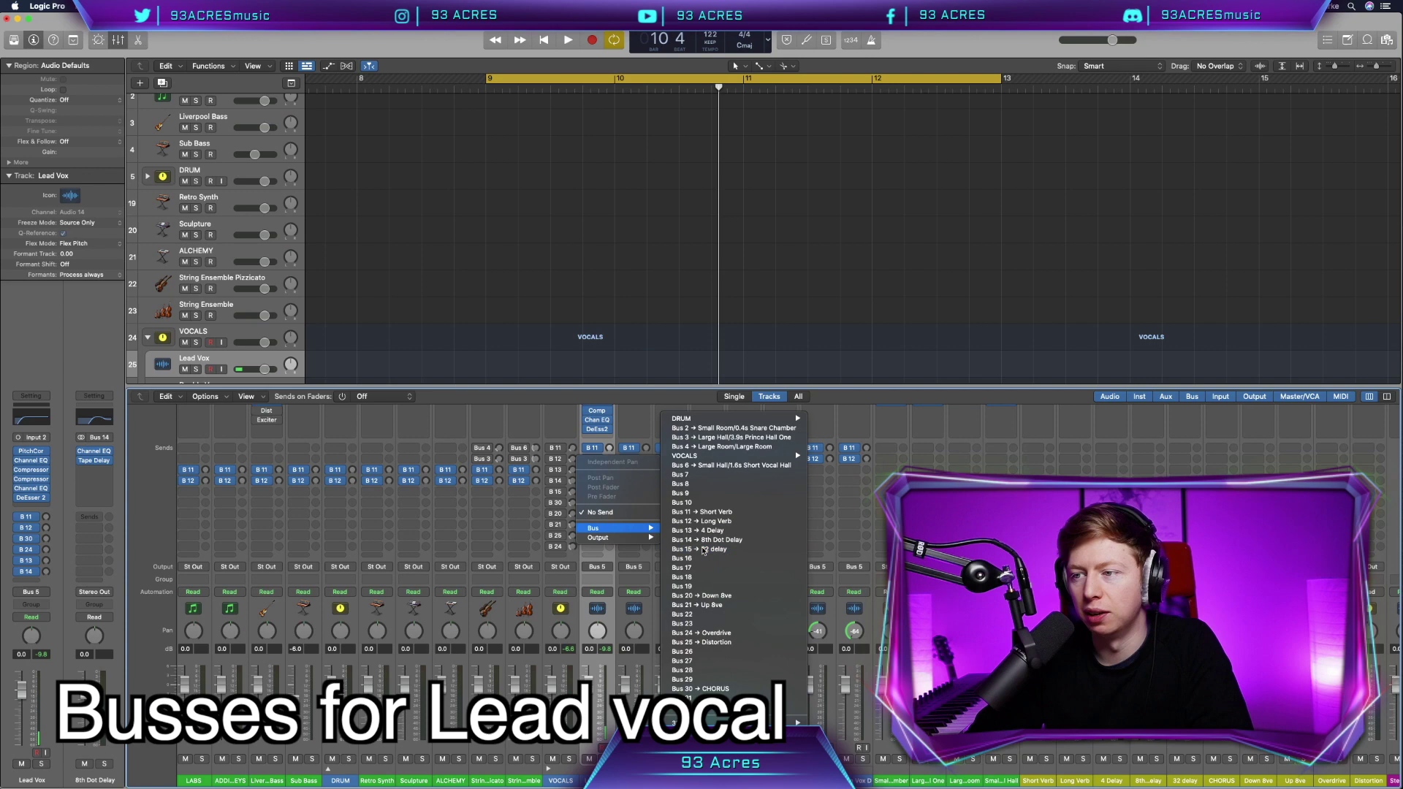
pyautogui.click(683, 545)
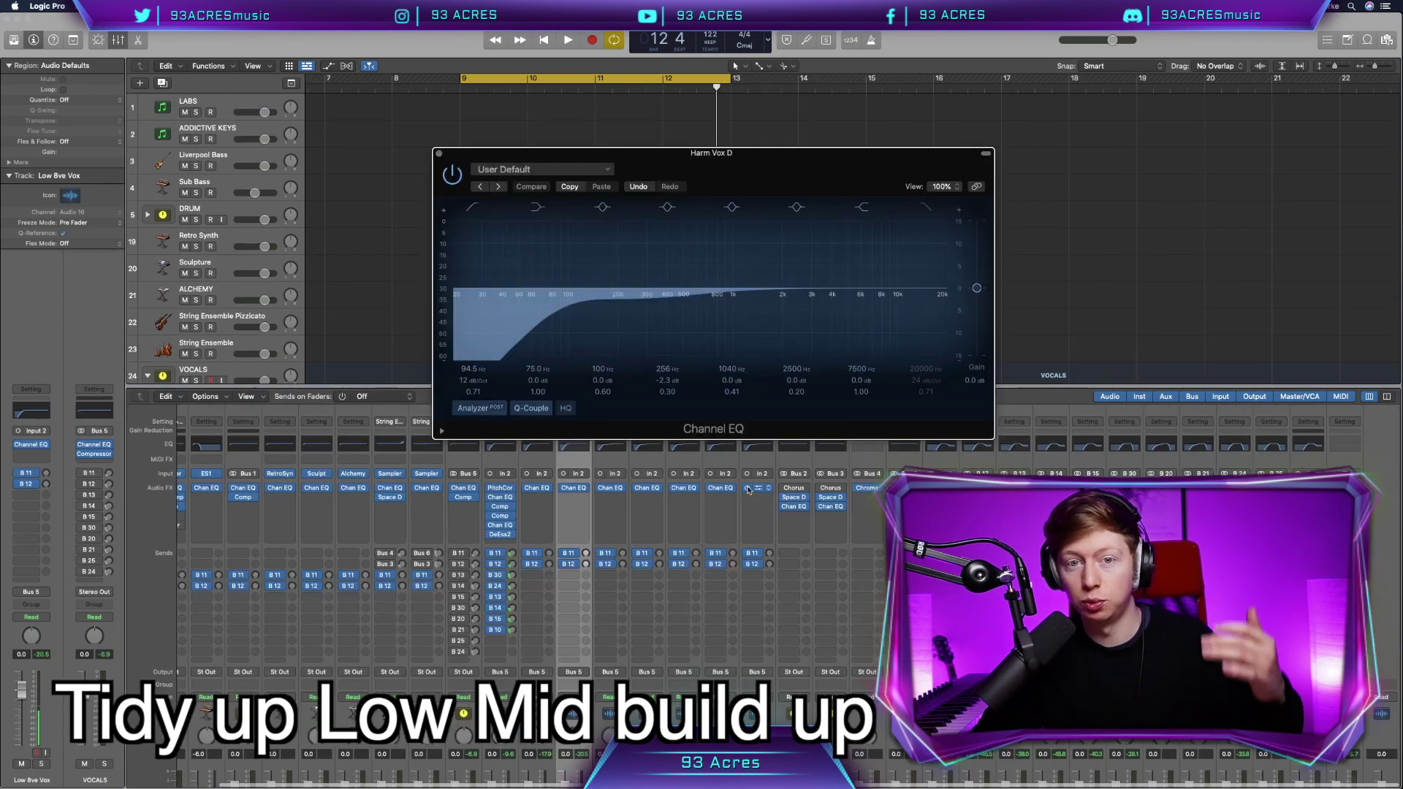
# Cut the low-mid band of Harm Vox D's Channel EQ to -3.0 dB at 254 Hz and close the plug-in
pyautogui.moveTo(640, 323); pyautogui.dragTo(640, 324)
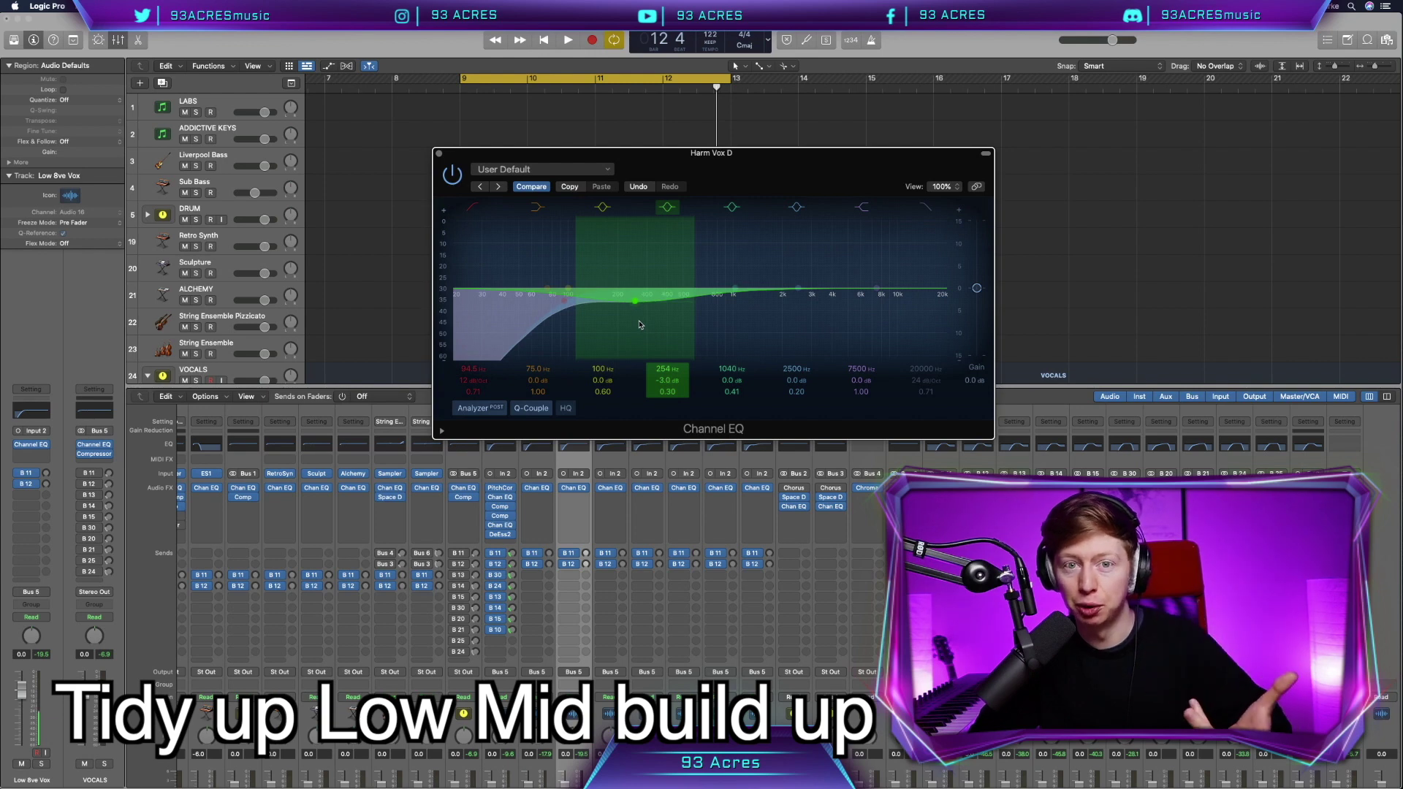
pyautogui.click(439, 154)
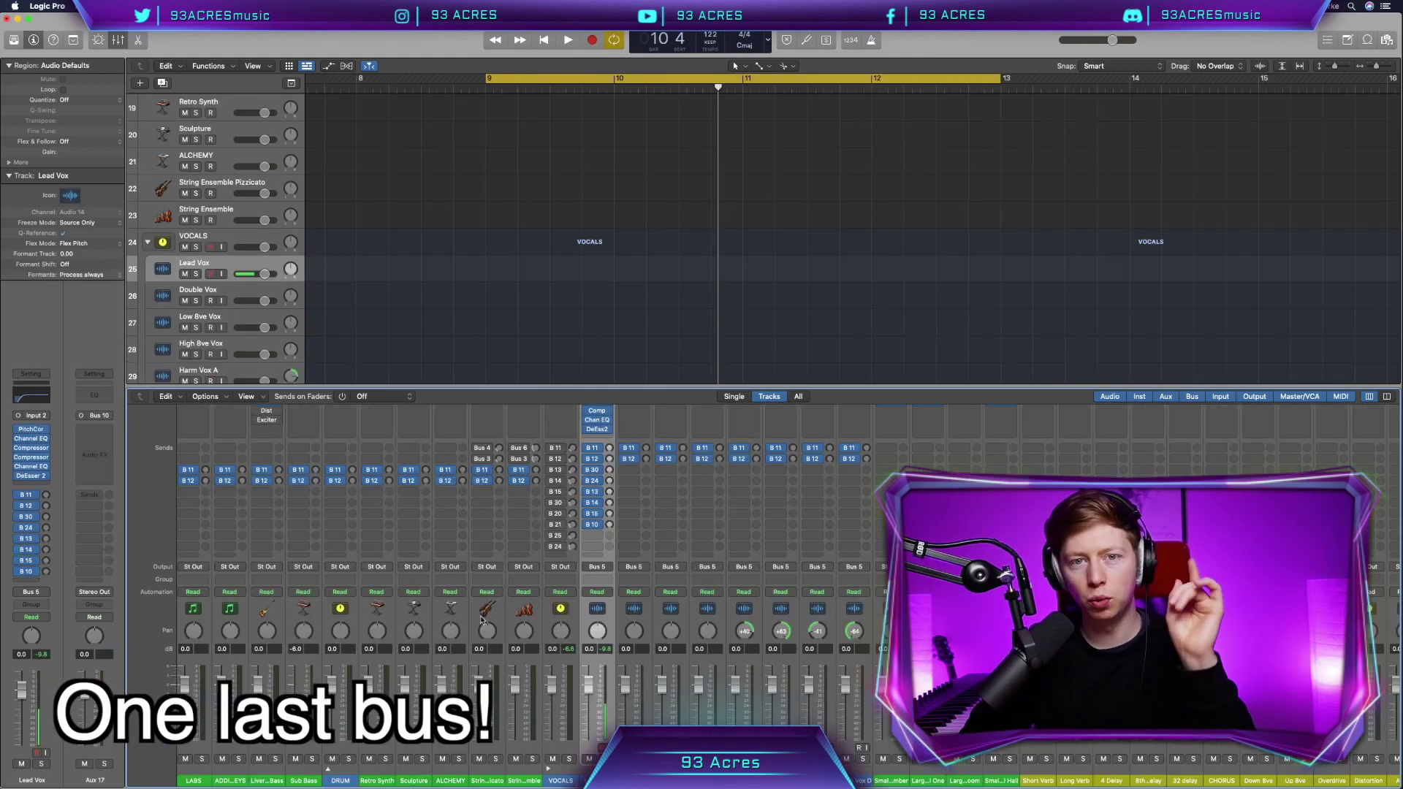
# Set the VERB Sidechain compressor's side-chain source to Audio 14, show its side-chain detection settings, and stop the vocal playback
pyautogui.hscroll(3, 481, 619)
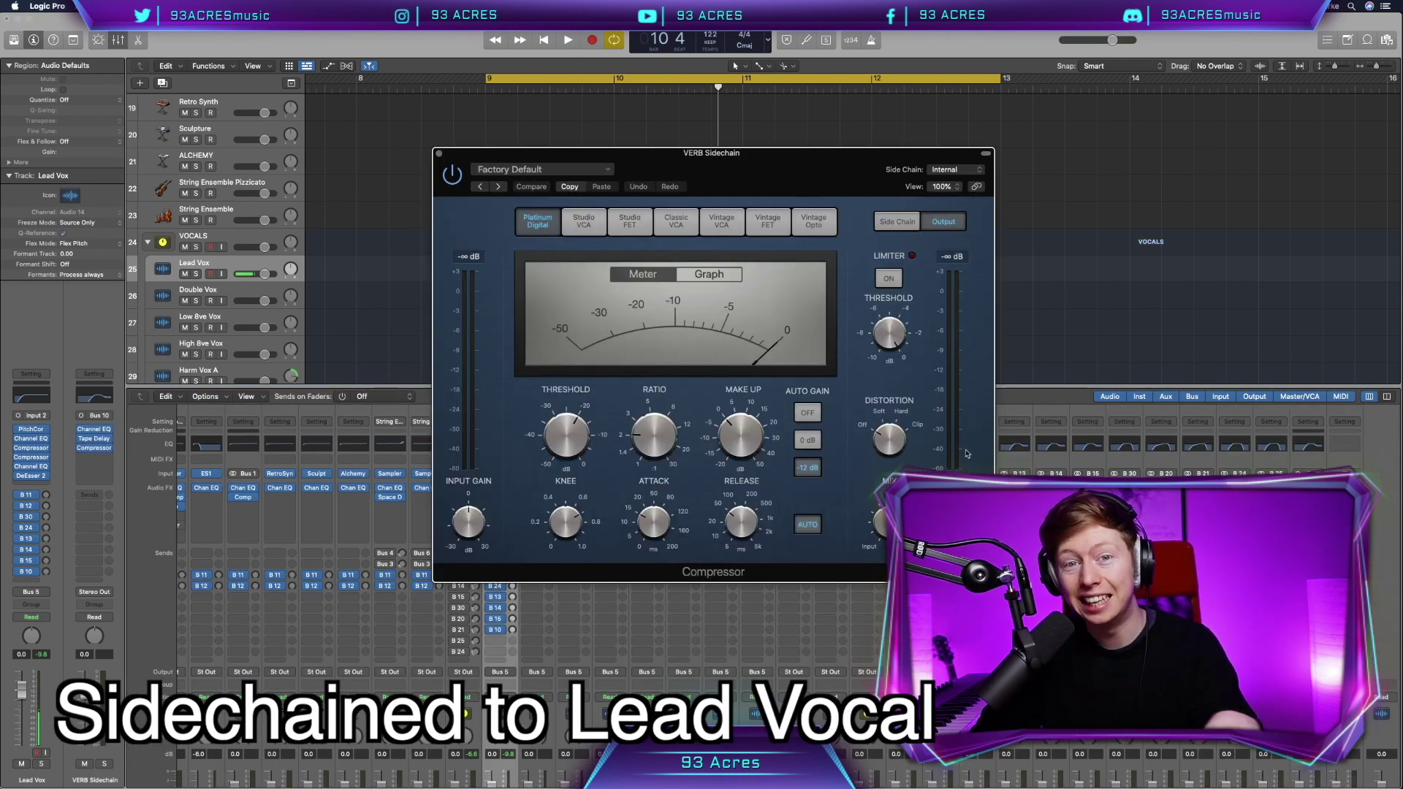
pyautogui.click(897, 221)
pyautogui.click(955, 169)
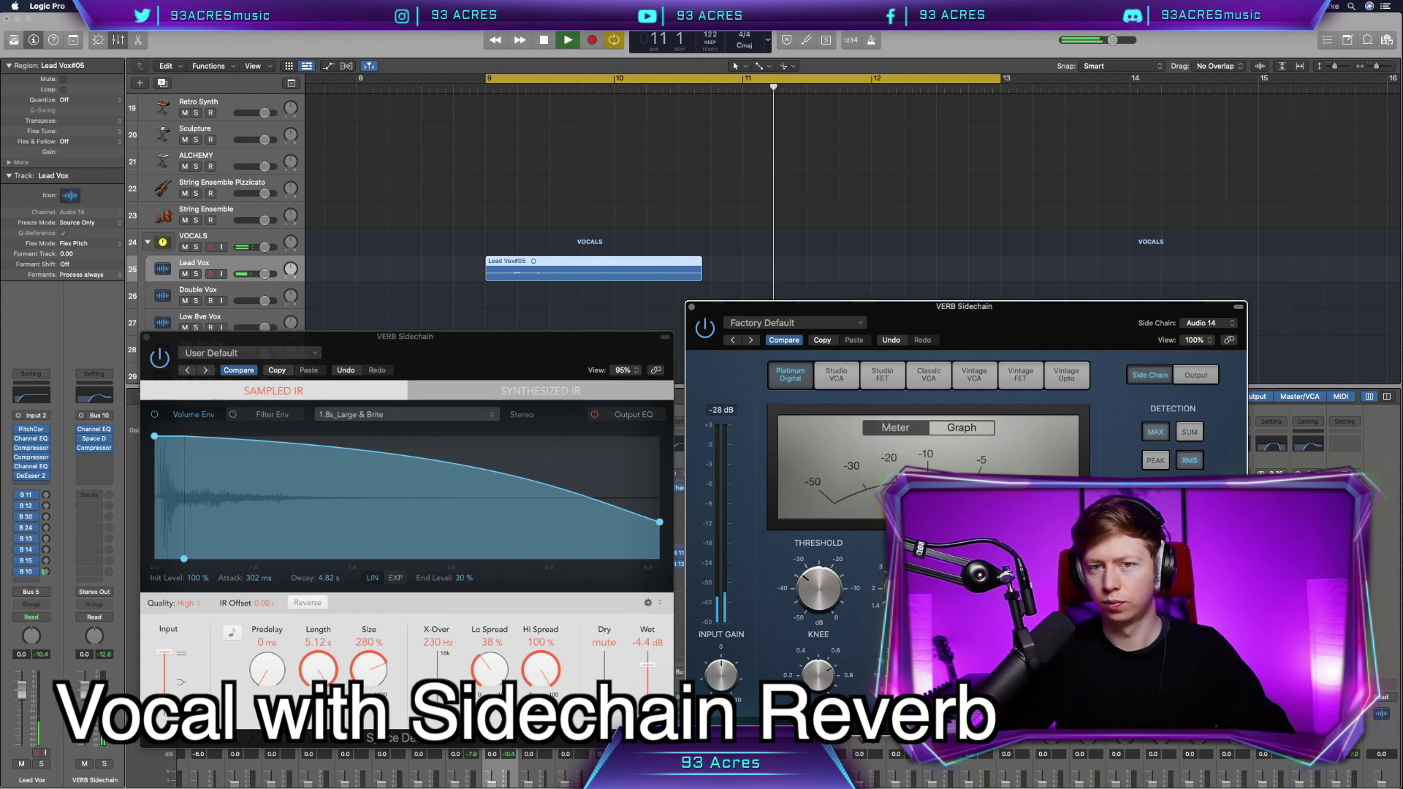
pyautogui.press('space')
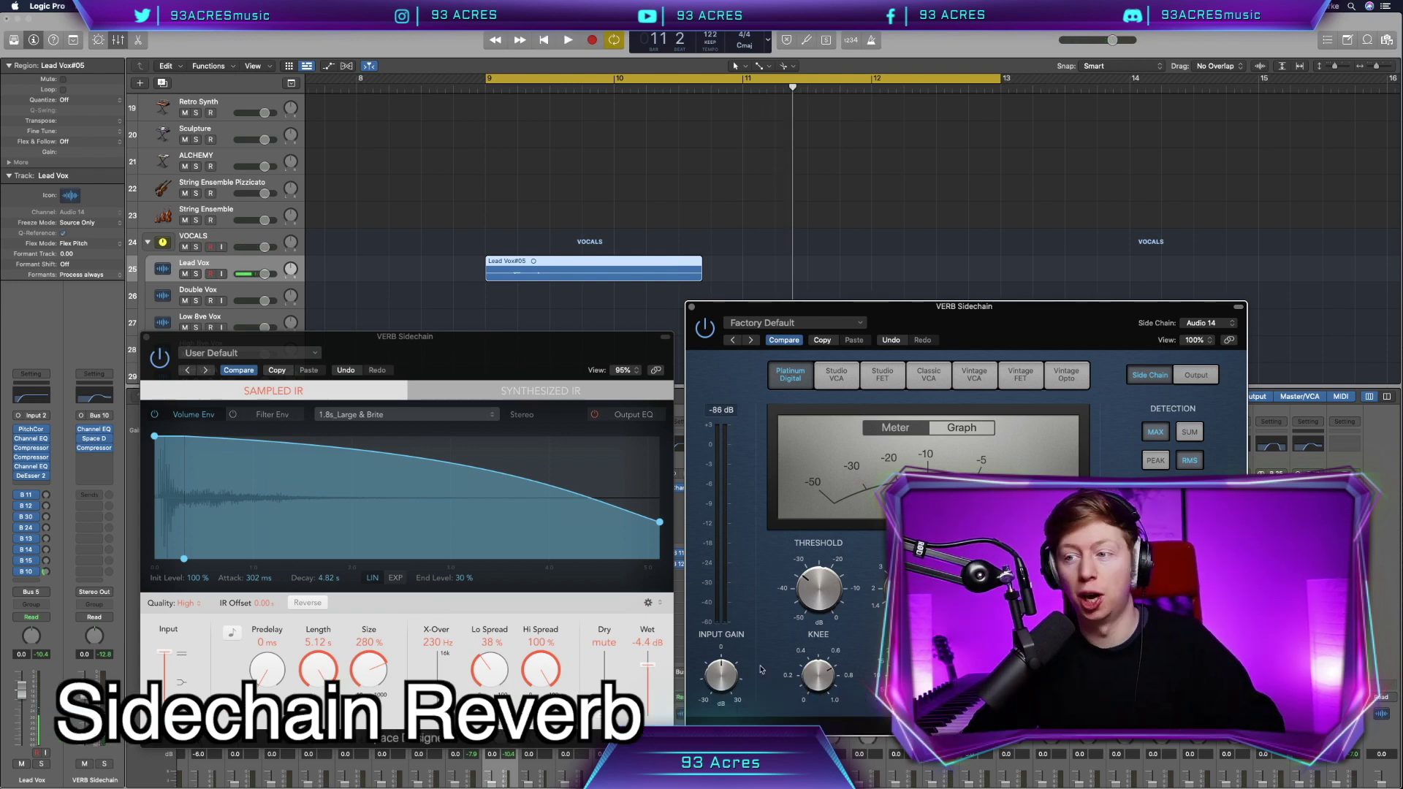
pyautogui.moveTo(814, 575)
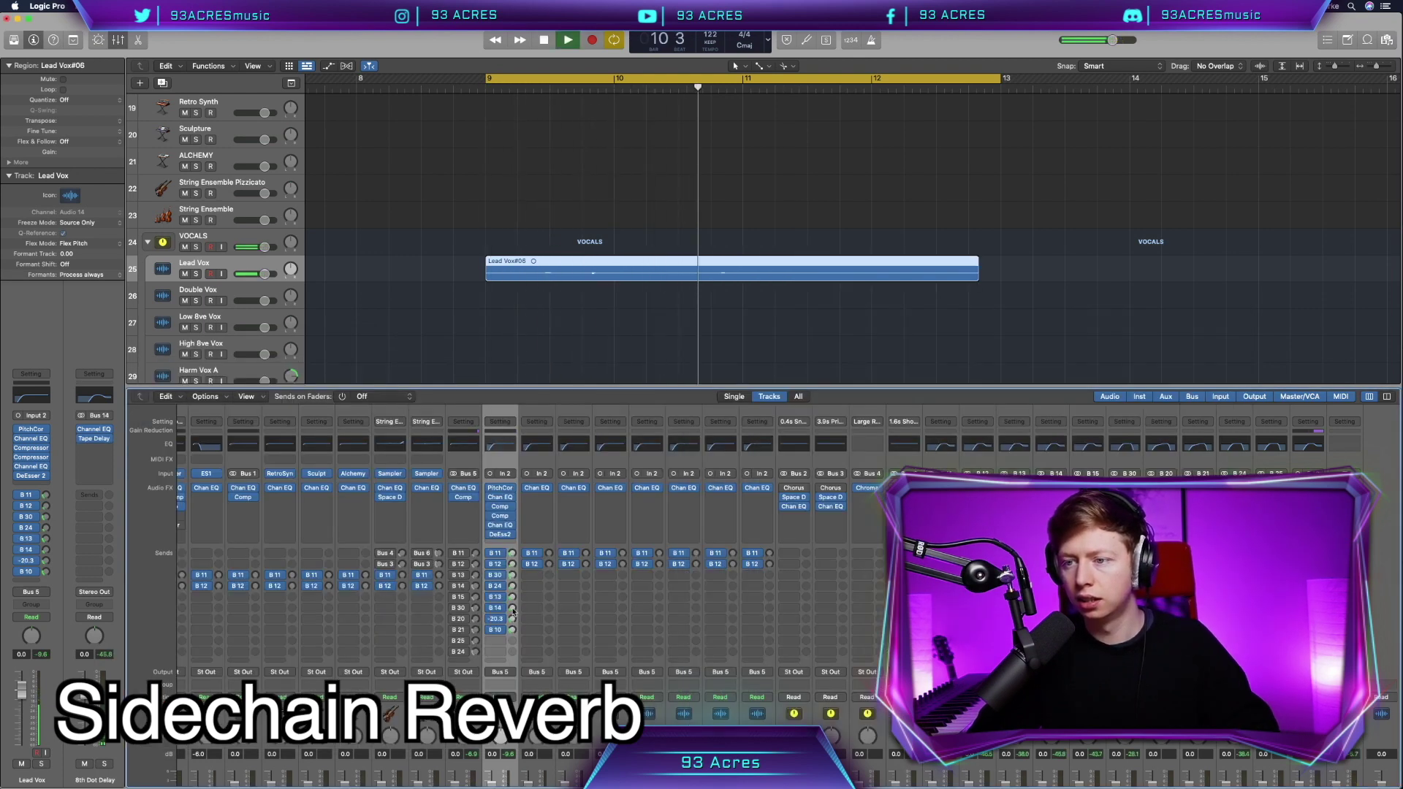
# Adjust the Lead Vox send levels to Bus 24 (Overdrive), Bus 12 (Long Verb) and Bus 11 (Short Verb) during playback
pyautogui.click(512, 587)
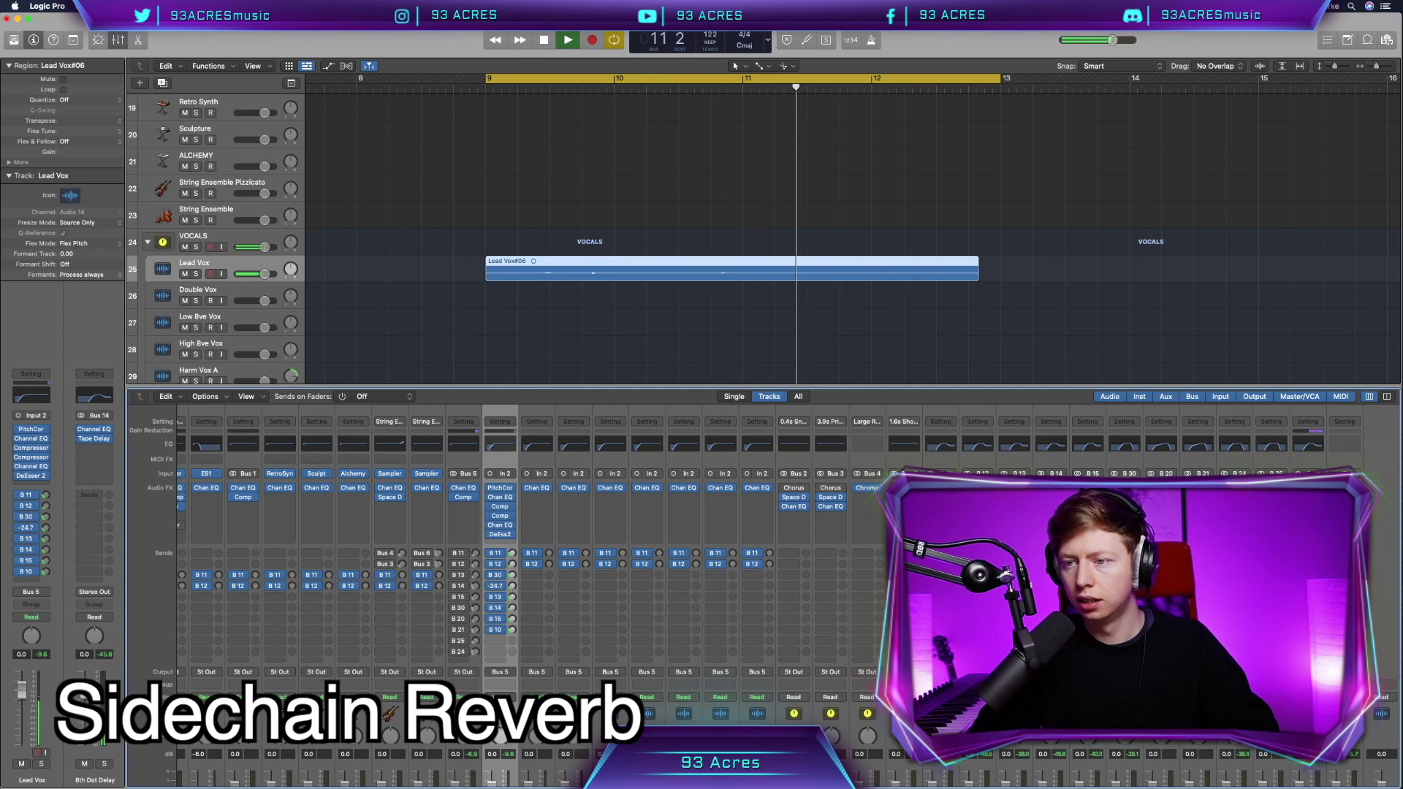
pyautogui.click(512, 563)
pyautogui.click(512, 553)
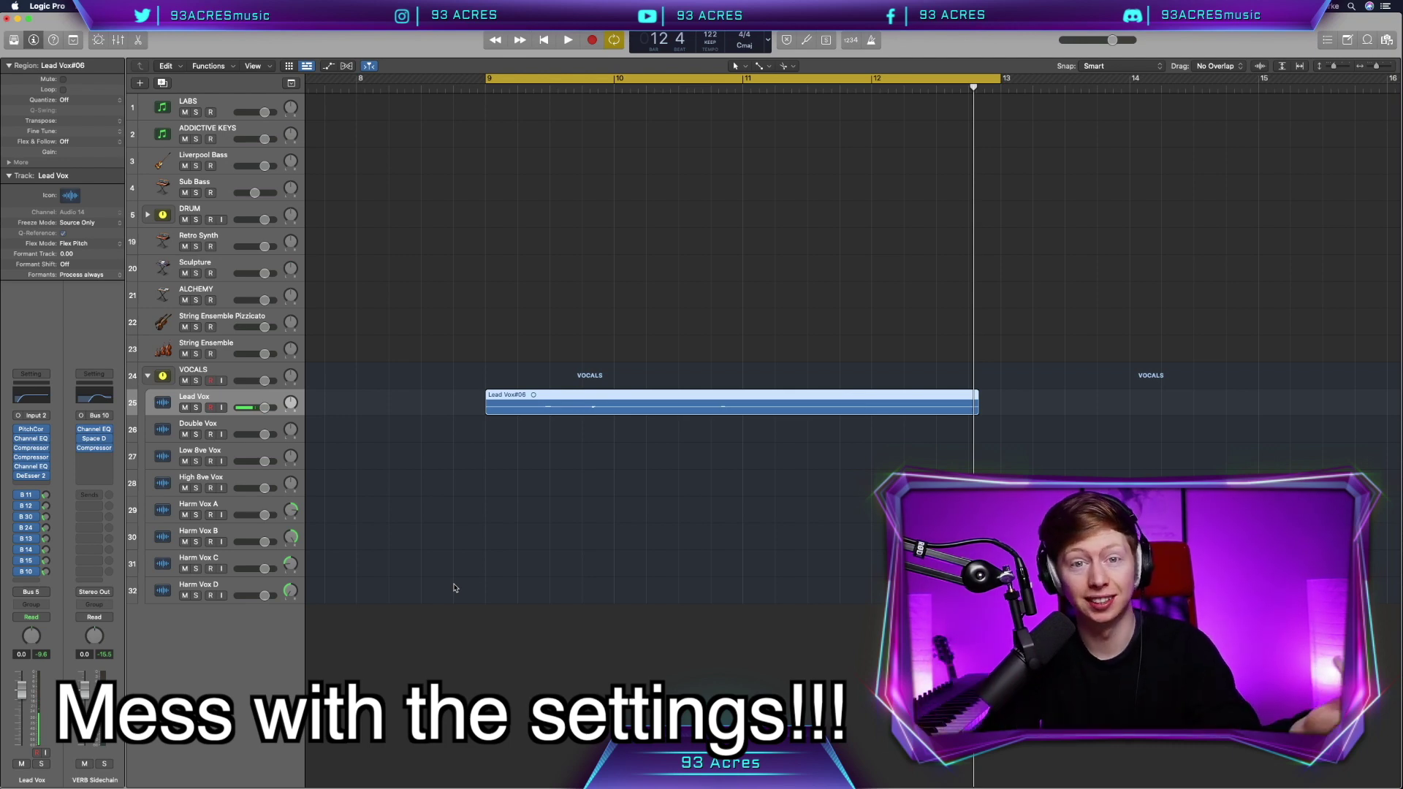
pyautogui.click(423, 491)
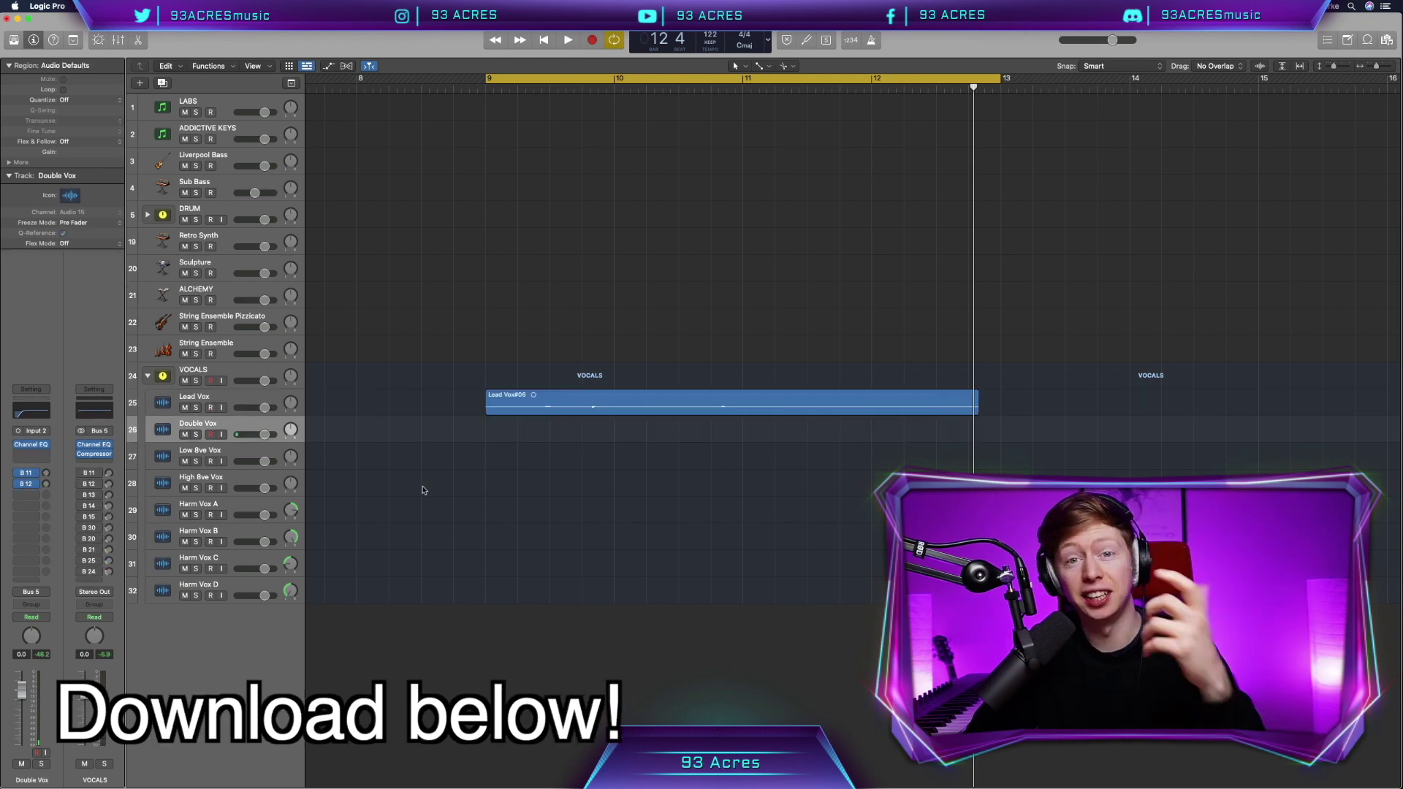